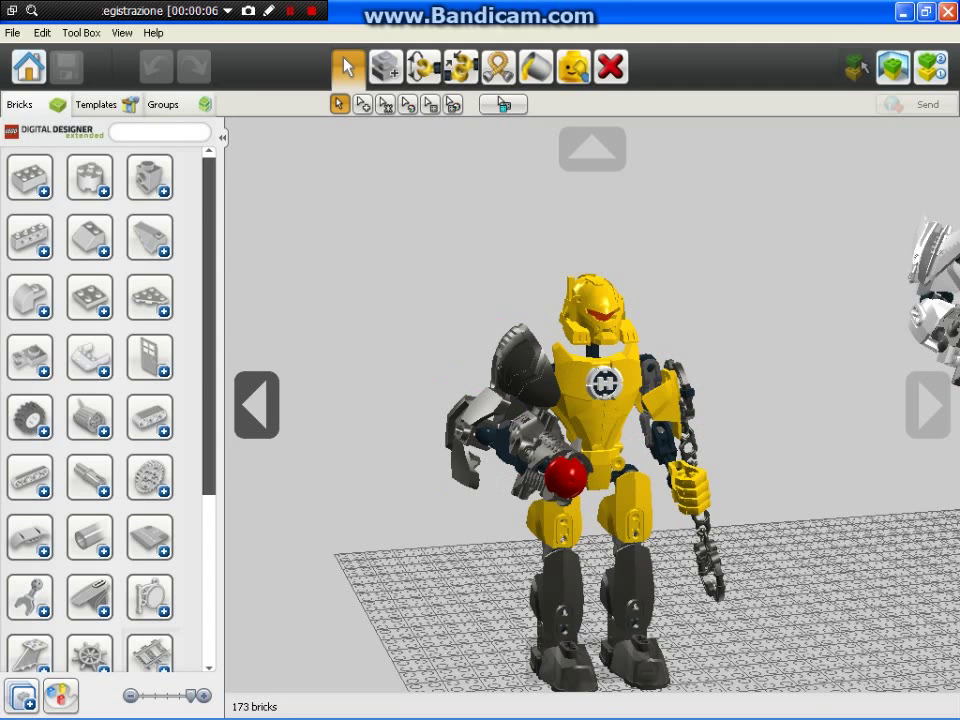
Step: Place the cross-shaped torso piece with ball joints on the empty baseplate area in front of the yellow and white figures
{"action": "left_click", "coordinate": [257, 405]}
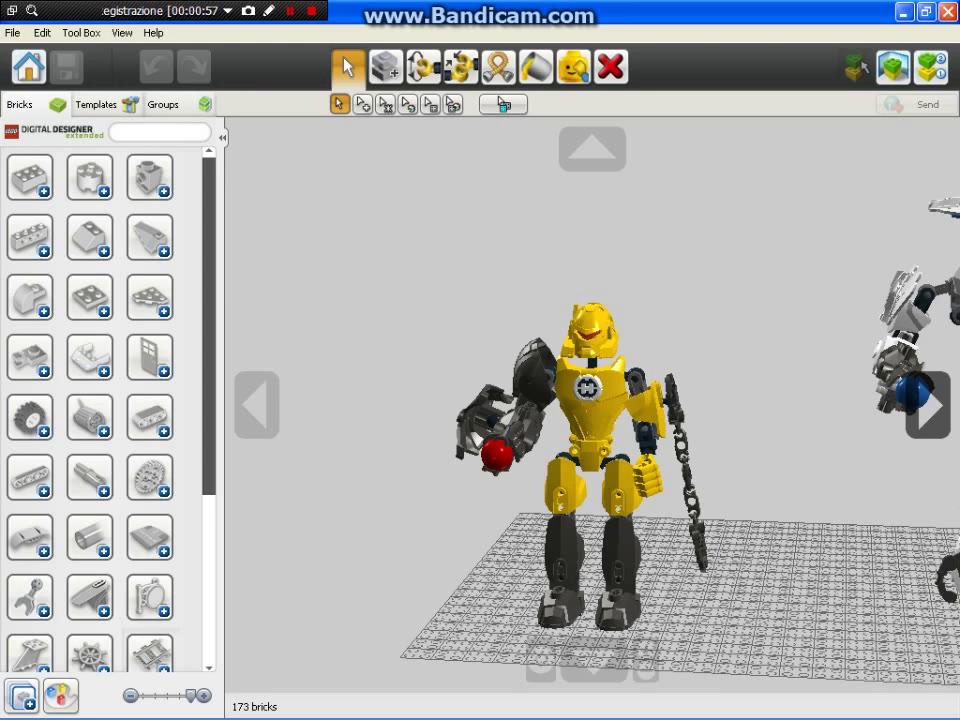
{"action": "scroll", "coordinate": [740, 300], "scroll_direction": "down", "scroll_amount": 3}
{"action": "left_click", "coordinate": [592, 149]}
{"action": "scroll", "coordinate": [32, 422], "scroll_direction": "down", "scroll_amount": 2}
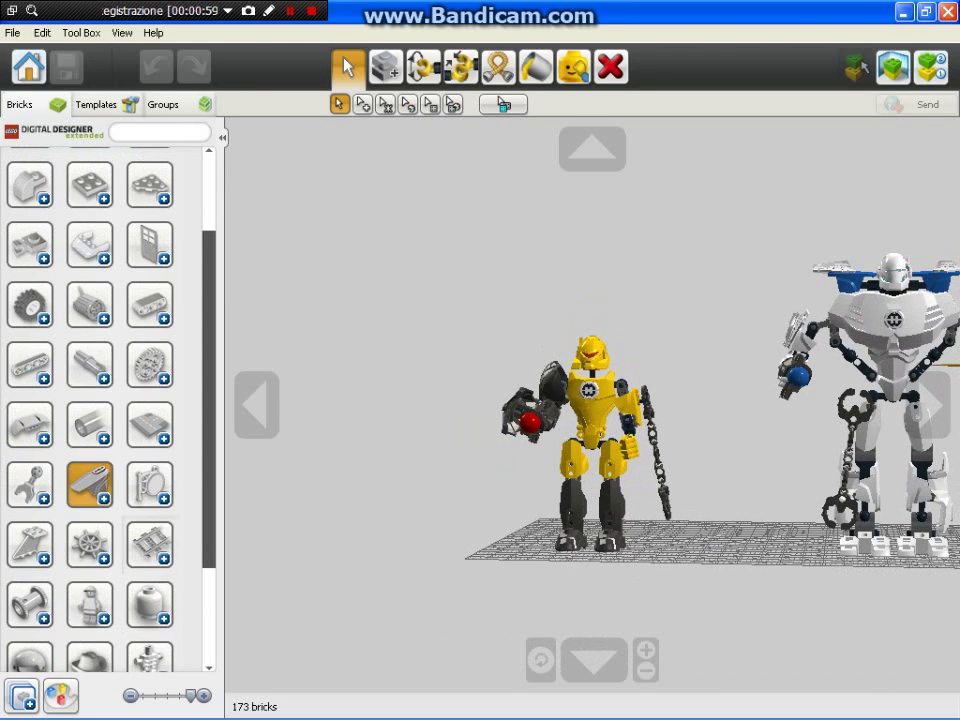
{"action": "scroll", "coordinate": [95, 484], "scroll_direction": "down", "scroll_amount": 15}
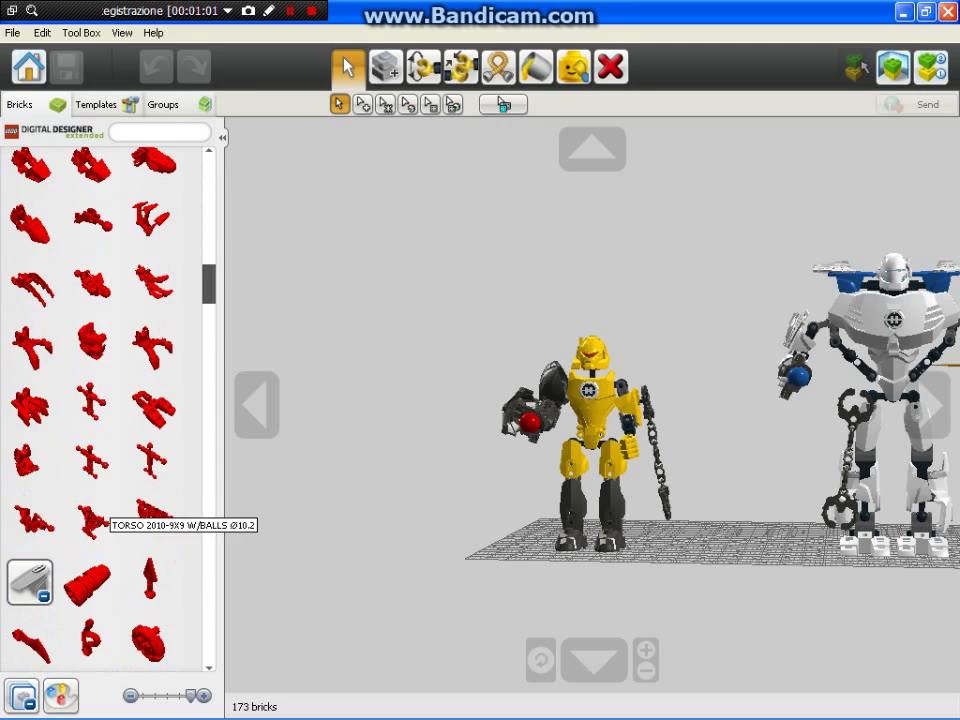
{"action": "left_click", "coordinate": [88, 465]}
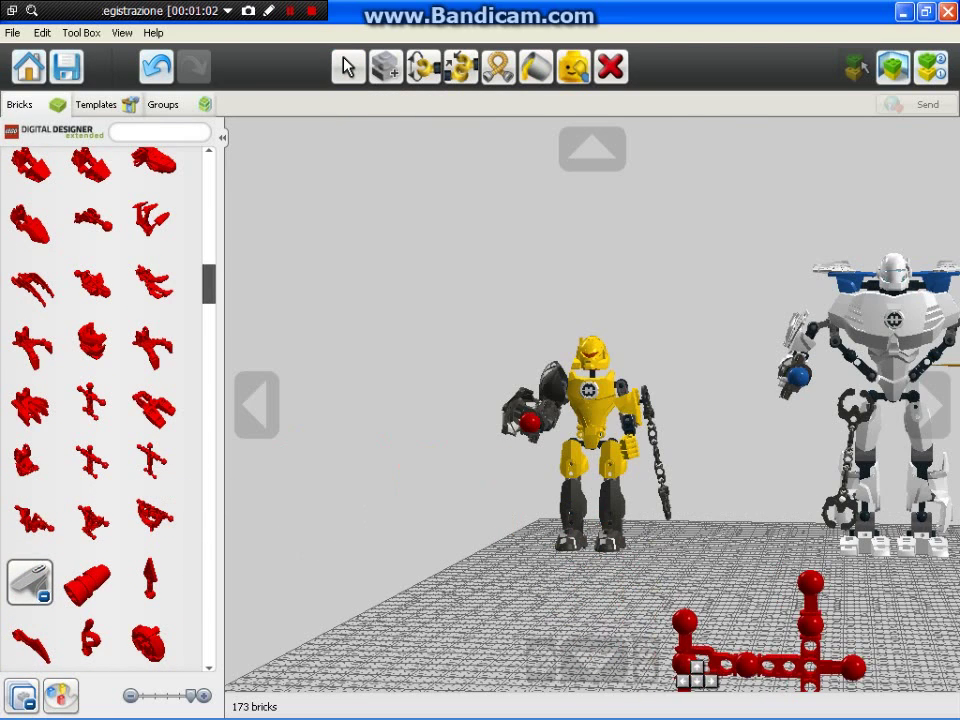
{"action": "left_click", "coordinate": [593, 660]}
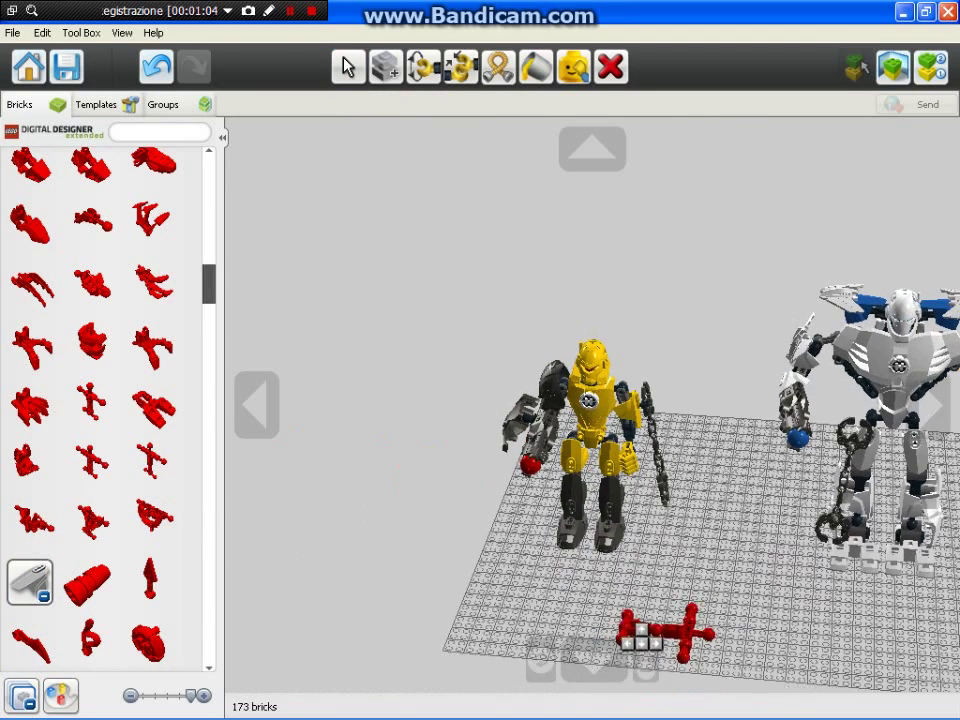
{"action": "scroll", "coordinate": [642, 637], "scroll_direction": "down", "scroll_amount": 2}
{"action": "left_click", "coordinate": [681, 636]}
{"action": "right_click", "coordinate": [681, 636]}
{"action": "scroll", "coordinate": [681, 636], "scroll_direction": "up", "scroll_amount": 3}
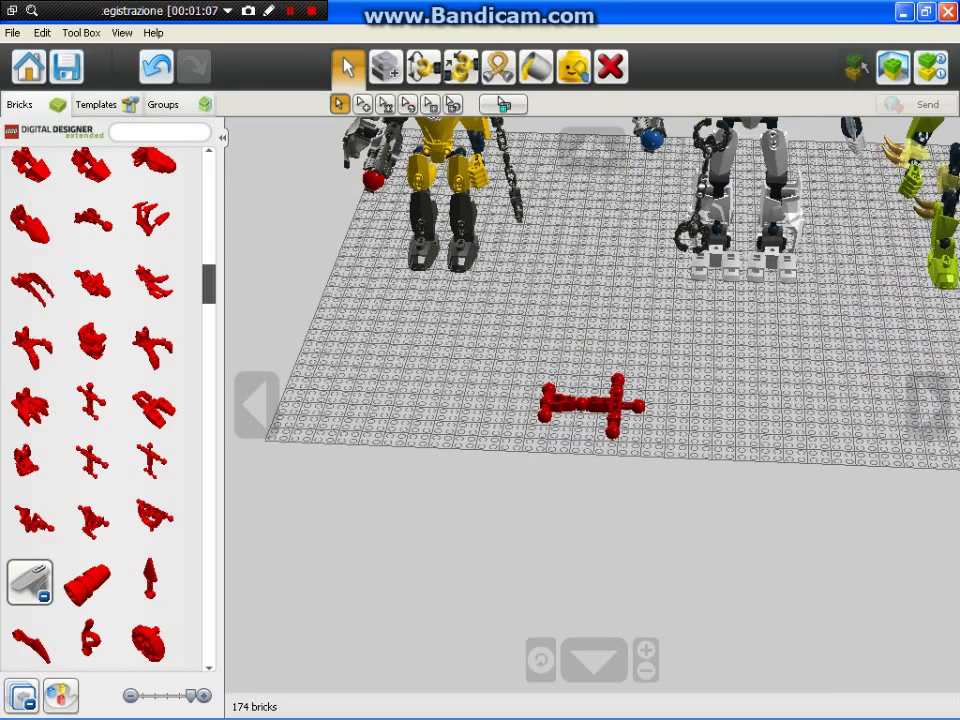
Step: Shift the torso piece slightly toward the front edge of the baseplate and paint it black
{"action": "left_click_drag", "start_coordinate": [621, 406], "coordinate": [614, 461]}
{"action": "right_click", "coordinate": [612, 461]}
{"action": "scroll", "coordinate": [612, 461], "scroll_direction": "up", "scroll_amount": 3}
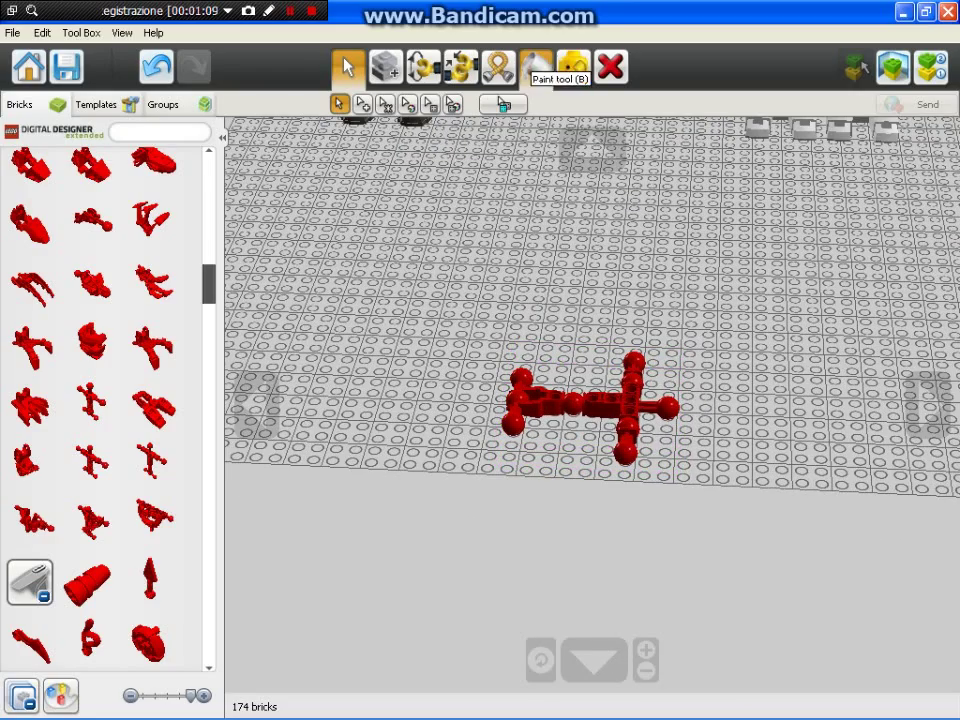
{"action": "left_click", "coordinate": [532, 57]}
{"action": "left_click", "coordinate": [606, 404]}
{"action": "left_click", "coordinate": [348, 67]}
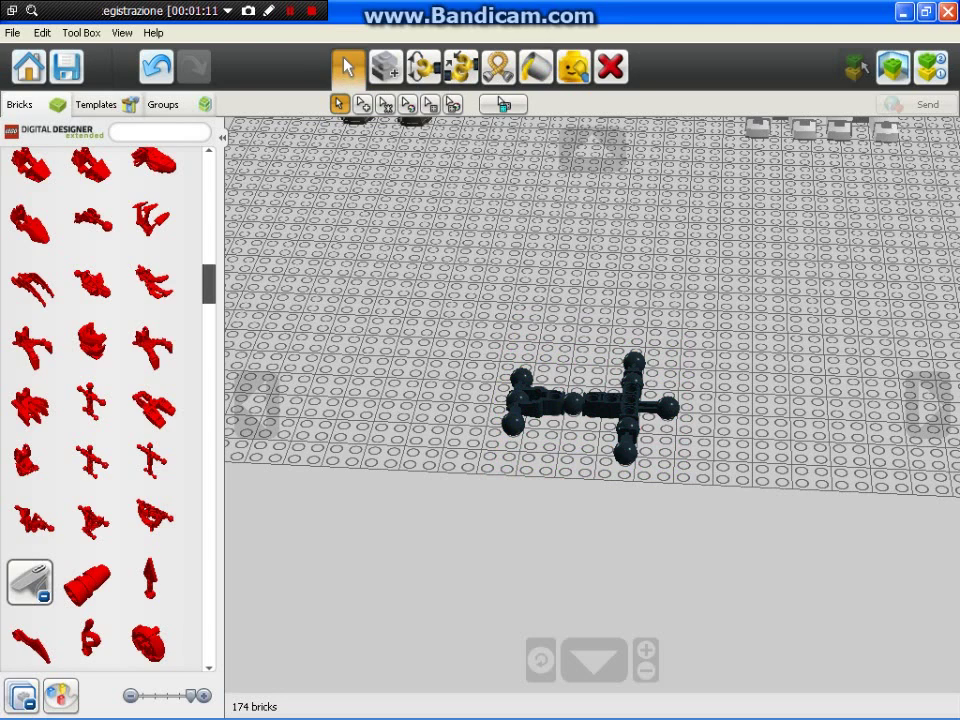
Step: Attach a ball-and-cup beam to one hip ball of the torso and clone it onto the other hip ball
{"action": "scroll", "coordinate": [80, 338], "scroll_direction": "up", "scroll_amount": 4}
{"action": "scroll", "coordinate": [80, 338], "scroll_direction": "down", "scroll_amount": 4}
{"action": "scroll", "coordinate": [80, 338], "scroll_direction": "up", "scroll_amount": 5}
{"action": "scroll", "coordinate": [80, 345], "scroll_direction": "up", "scroll_amount": 5}
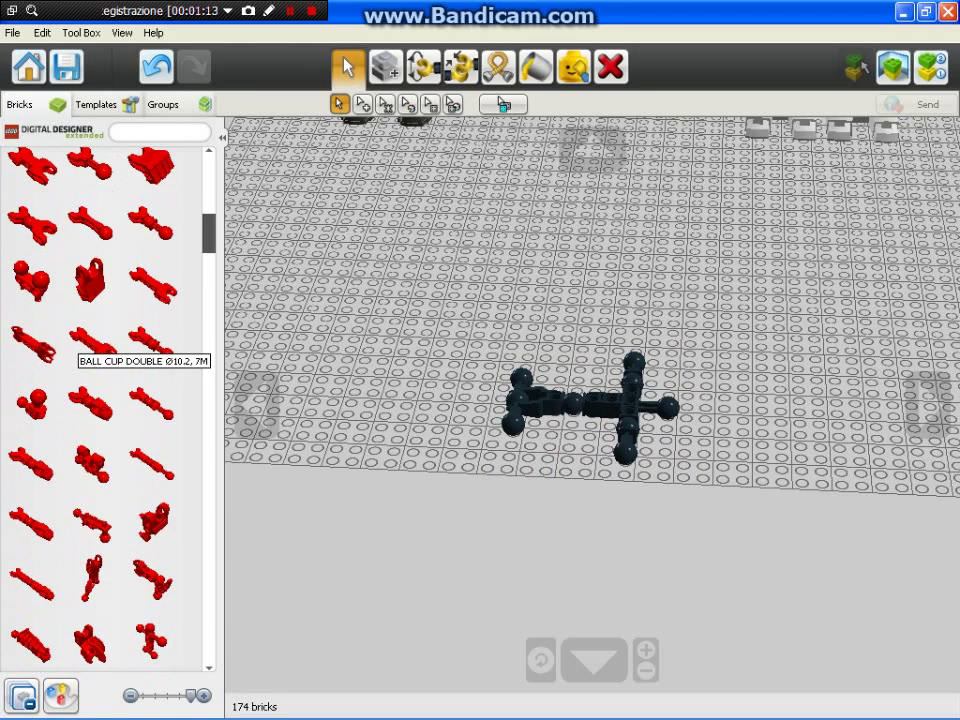
{"action": "scroll", "coordinate": [88, 355], "scroll_direction": "down", "scroll_amount": 2}
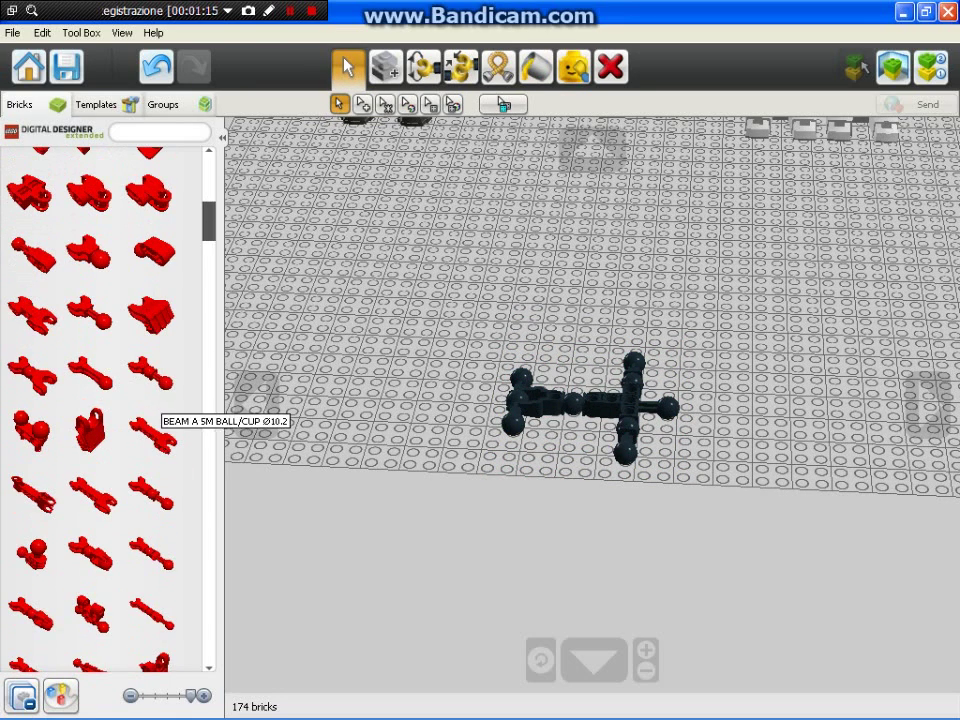
{"action": "scroll", "coordinate": [145, 437], "scroll_direction": "down", "scroll_amount": 1}
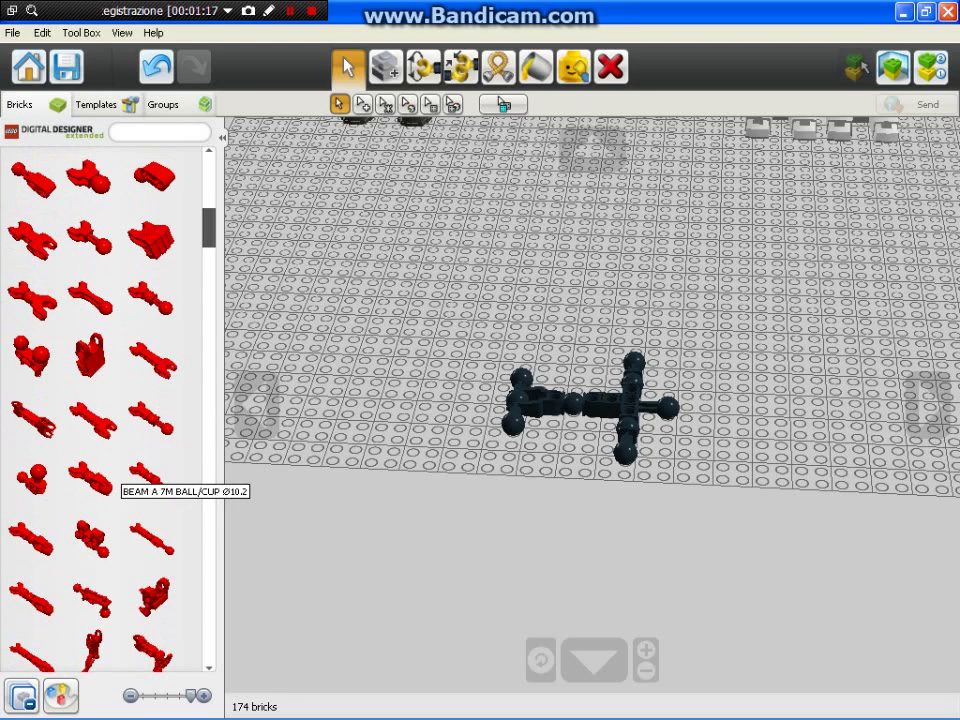
{"action": "left_click", "coordinate": [150, 478]}
{"action": "left_click", "coordinate": [506, 432]}
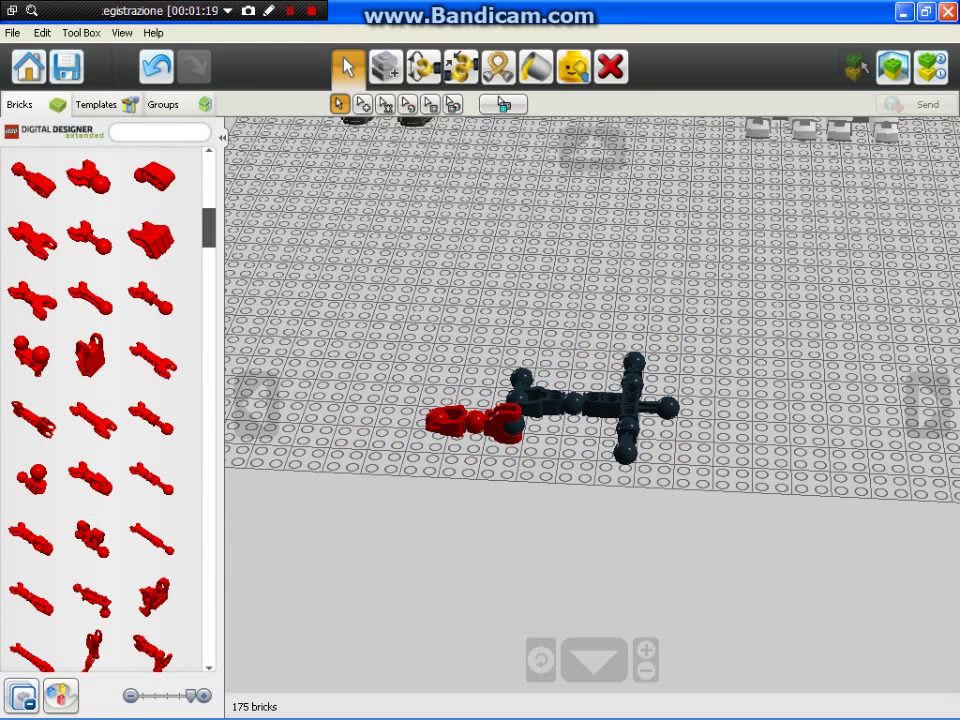
{"action": "left_click", "coordinate": [385, 67]}
{"action": "left_click", "coordinate": [478, 426]}
{"action": "left_click", "coordinate": [512, 402]}
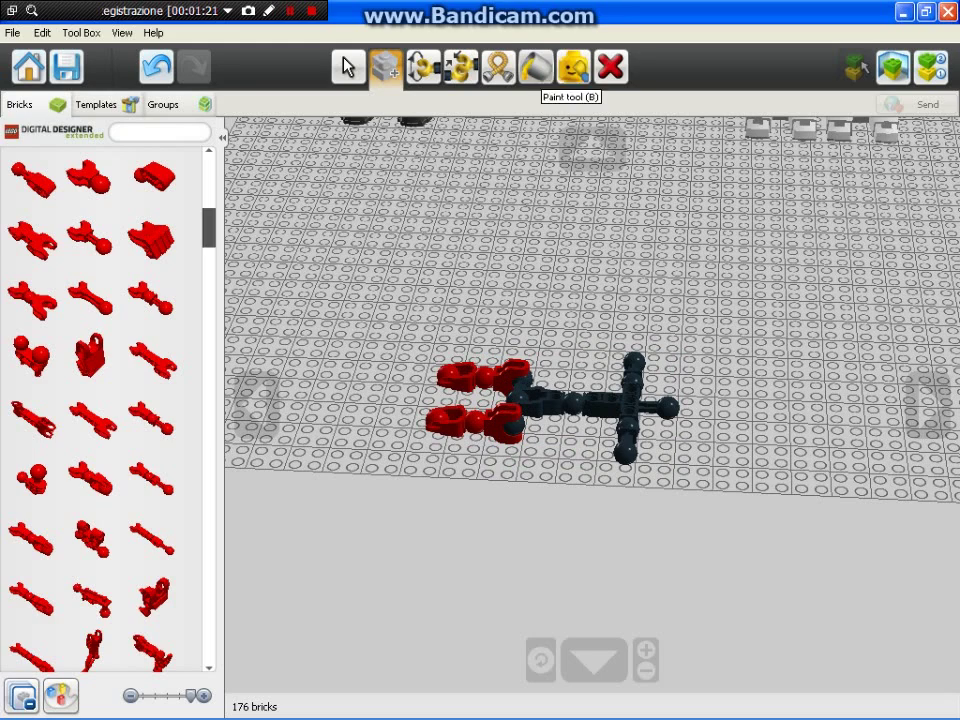
Step: Paint the two ball-and-cup beams at the hips lime green
{"action": "left_click", "coordinate": [536, 66]}
{"action": "left_click", "coordinate": [362, 104]}
{"action": "left_click", "coordinate": [427, 294]}
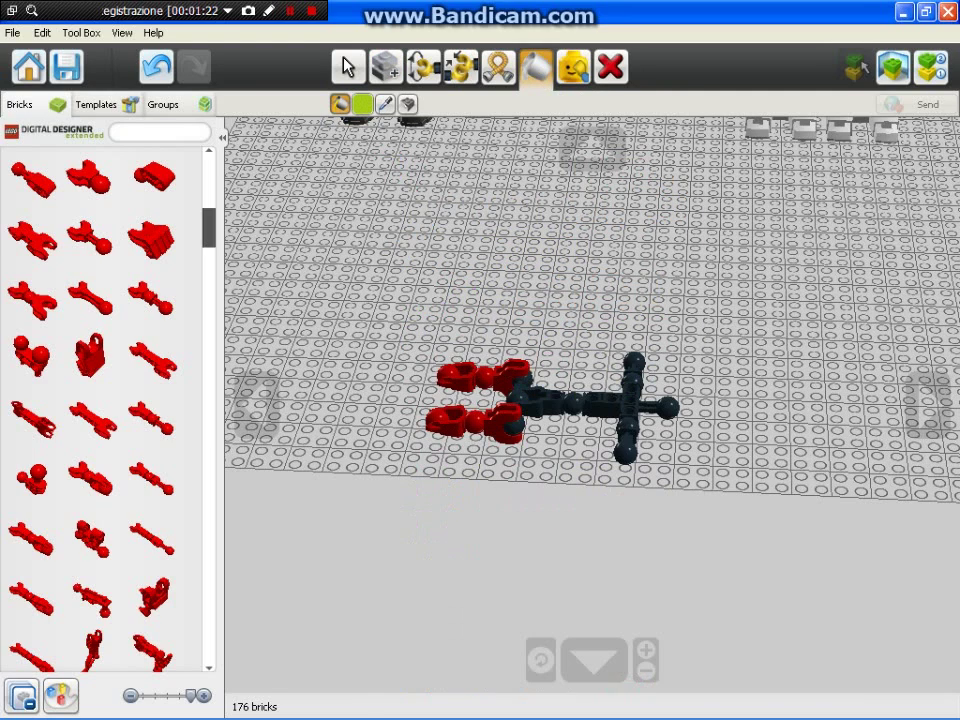
{"action": "left_click", "coordinate": [484, 377]}
{"action": "left_click", "coordinate": [476, 422]}
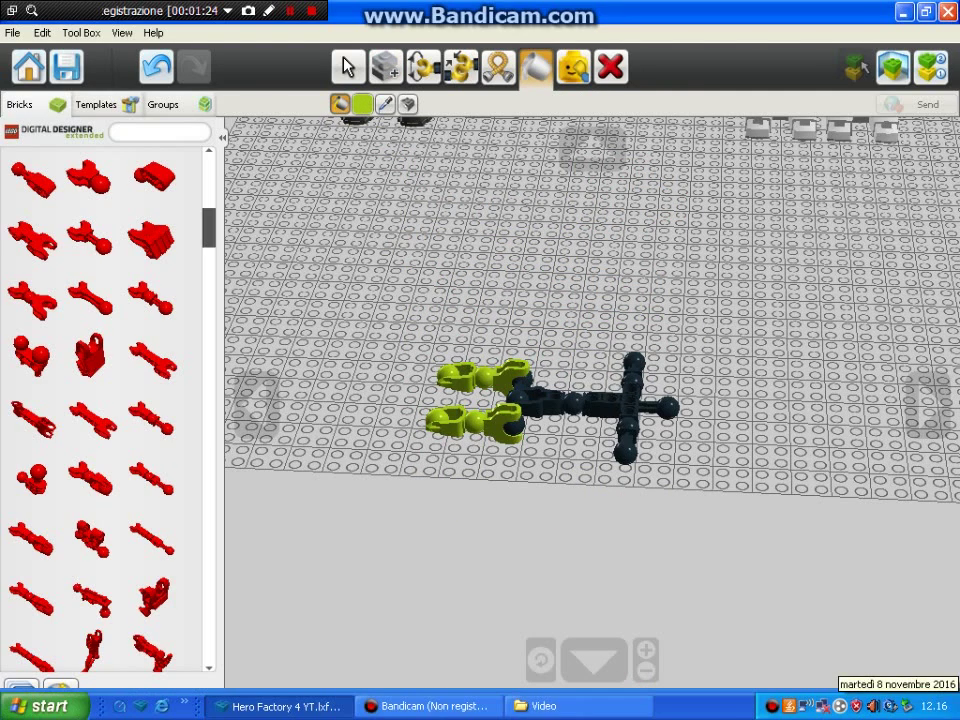
Step: Select the whole torso assembly and turn it so its lime green beams point toward the finished figures
{"action": "left_click", "coordinate": [928, 405]}
{"action": "scroll", "coordinate": [592, 405], "scroll_direction": "up", "scroll_amount": 3}
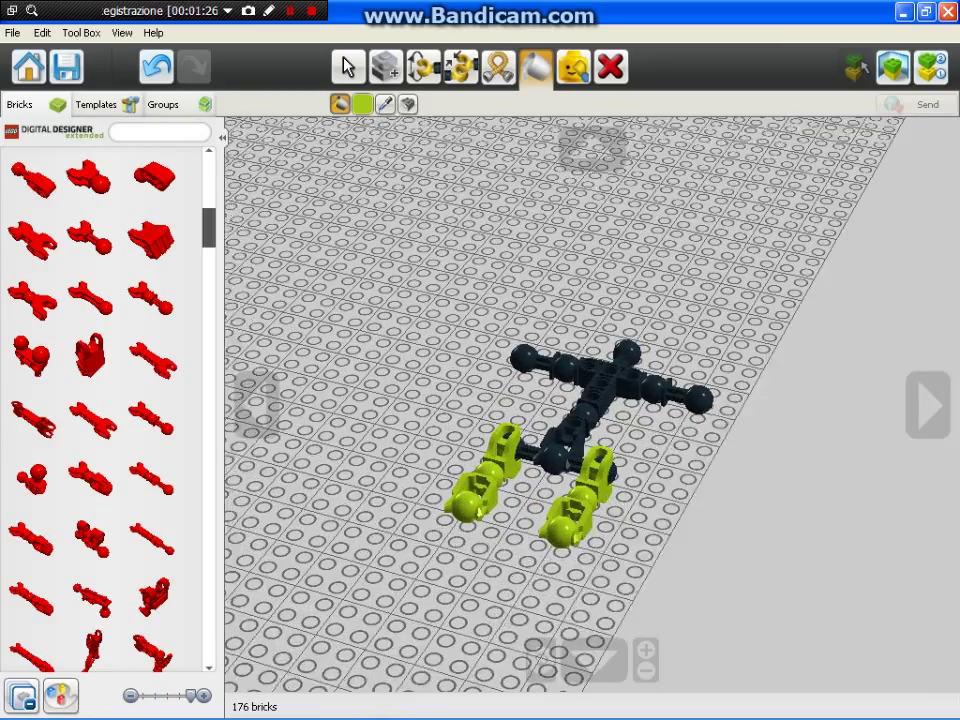
{"action": "left_click", "coordinate": [257, 405]}
{"action": "left_click", "coordinate": [348, 67]}
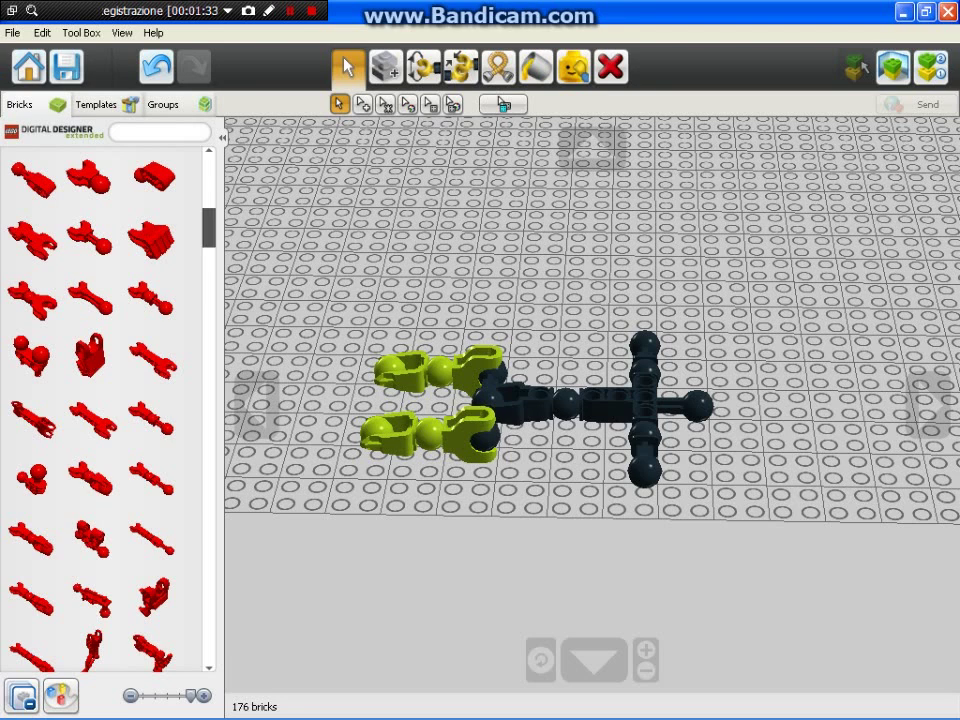
{"action": "scroll", "coordinate": [592, 405], "scroll_direction": "down", "scroll_amount": 2}
{"action": "left_click_drag", "start_coordinate": [341, 246], "coordinate": [807, 627]}
{"action": "left_click", "coordinate": [640, 410]}
{"action": "key", "text": "Right"}
Step: Fit an axle-hole cup connector on one shoulder arm of the torso and clone it onto the other shoulder arm
{"action": "scroll", "coordinate": [90, 340], "scroll_direction": "up", "scroll_amount": 3}
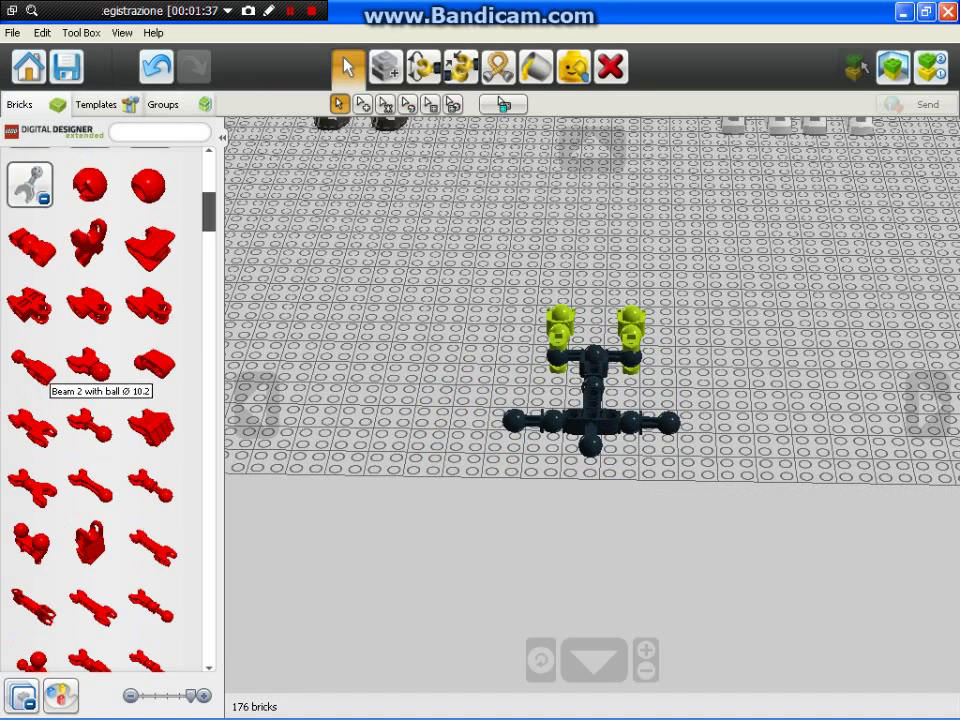
{"action": "left_click", "coordinate": [88, 305]}
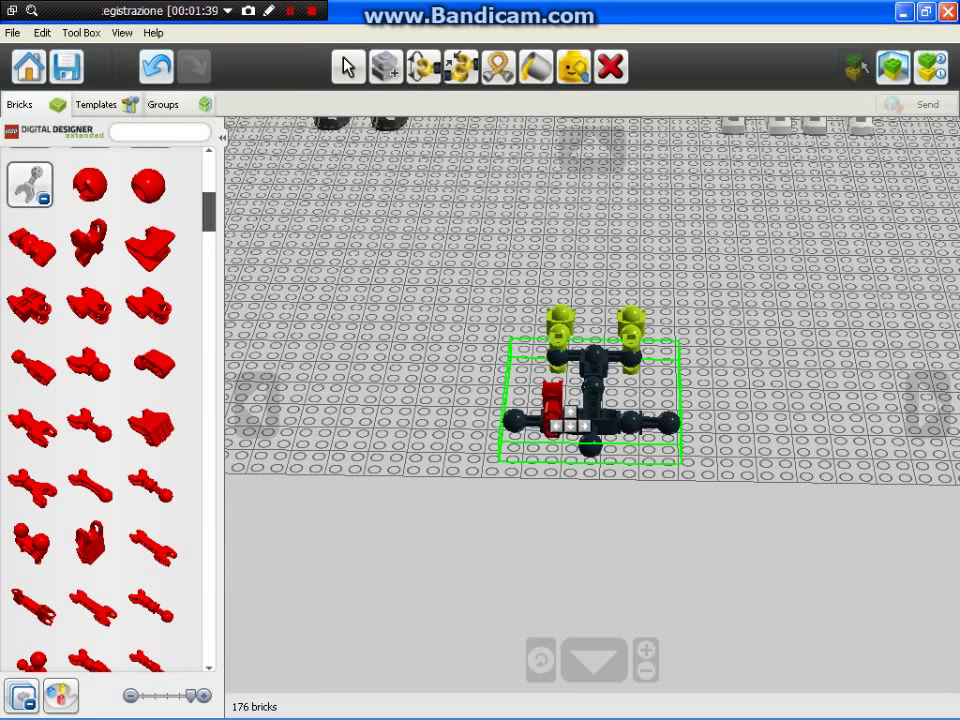
{"action": "left_click", "coordinate": [585, 415]}
{"action": "scroll", "coordinate": [585, 415], "scroll_direction": "up", "scroll_amount": 3}
{"action": "left_click", "coordinate": [386, 68]}
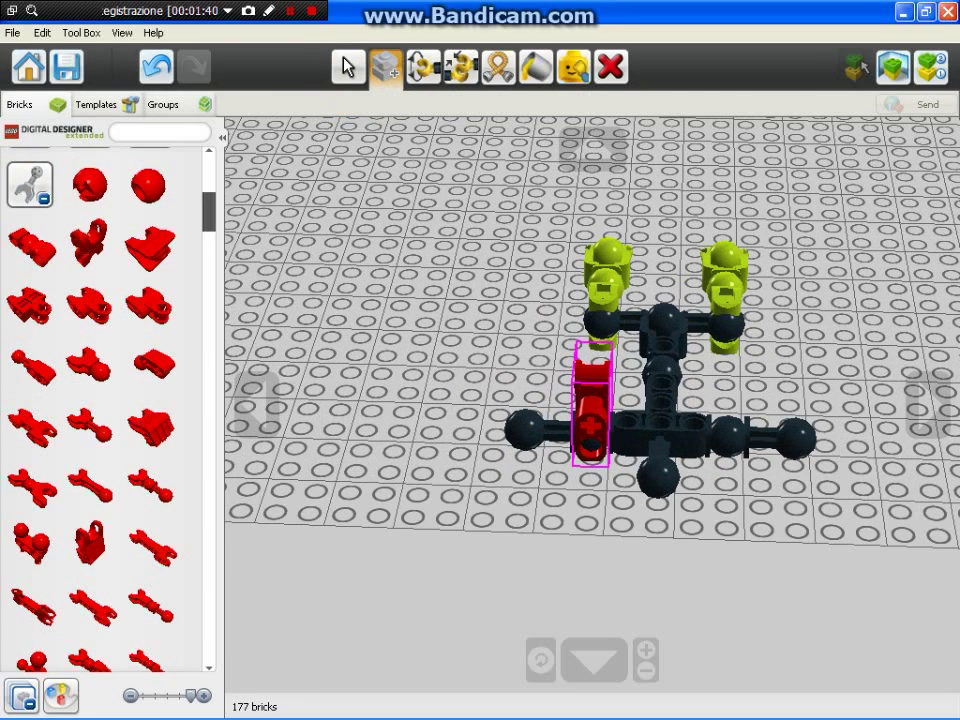
{"action": "left_click", "coordinate": [585, 407]}
{"action": "left_click", "coordinate": [789, 471]}
Step: Paint the two shoulder connectors dark grey
{"action": "left_click", "coordinate": [536, 68]}
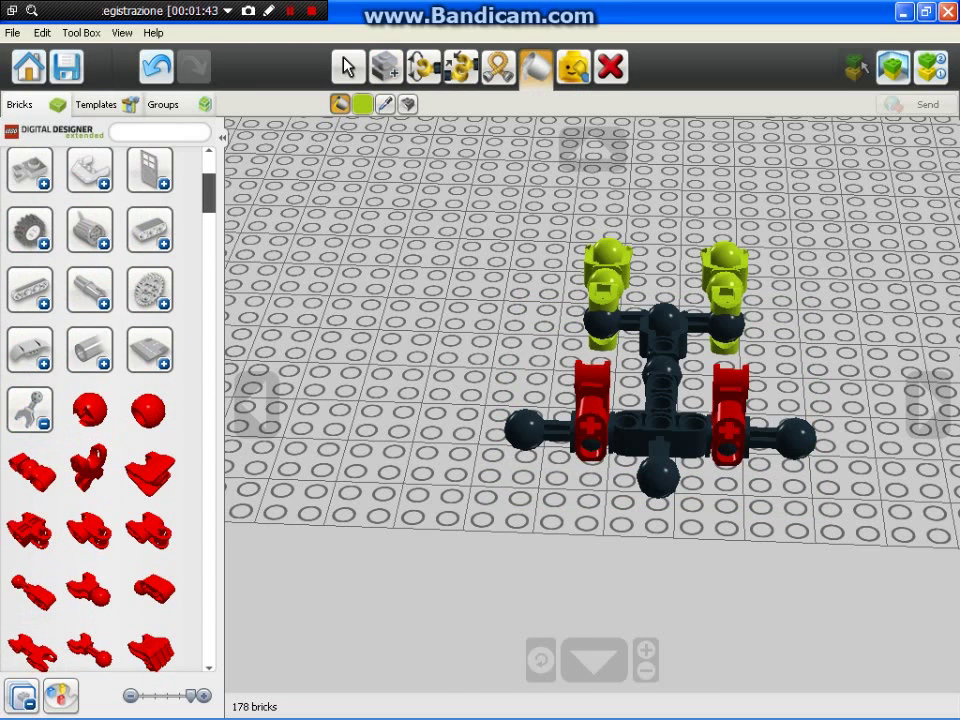
{"action": "left_click", "coordinate": [363, 104]}
{"action": "left_click", "coordinate": [429, 165]}
{"action": "left_click", "coordinate": [590, 415]}
{"action": "left_click", "coordinate": [730, 415]}
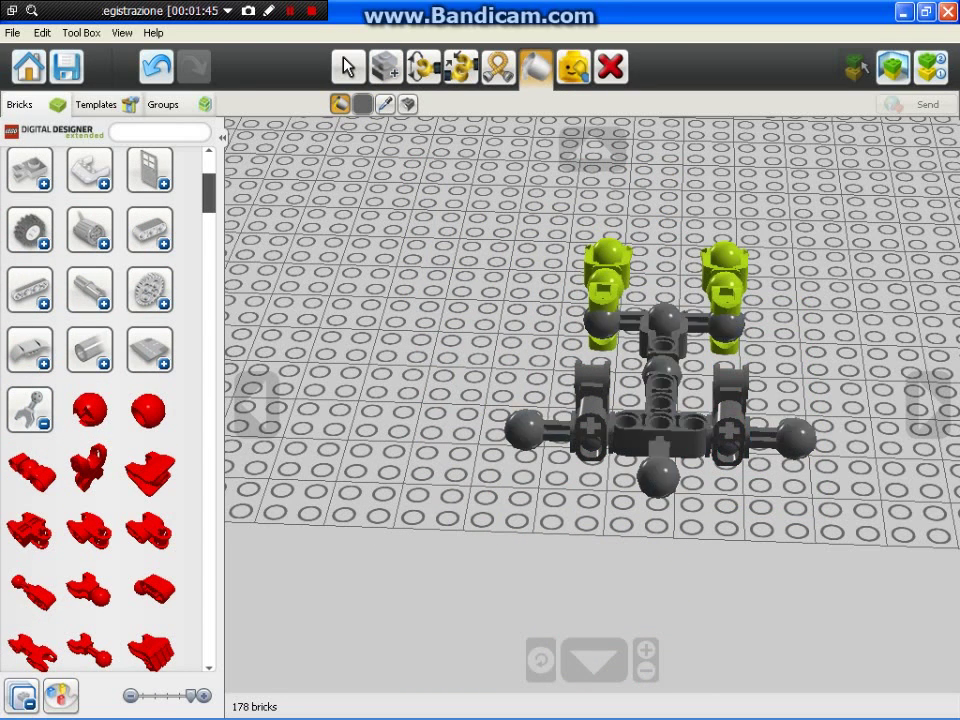
Step: Insert a connector pin into one dark grey shoulder connector and clone it into the other one
{"action": "left_click", "coordinate": [90, 289]}
{"action": "left_click", "coordinate": [91, 473]}
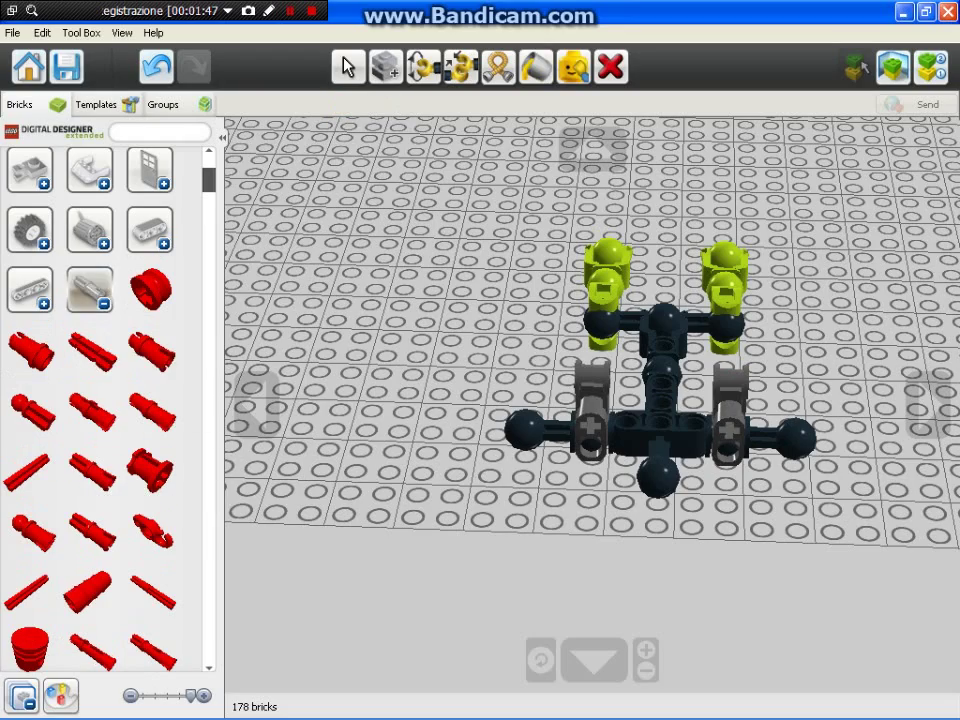
{"action": "left_click", "coordinate": [90, 289]}
{"action": "left_click", "coordinate": [257, 405]}
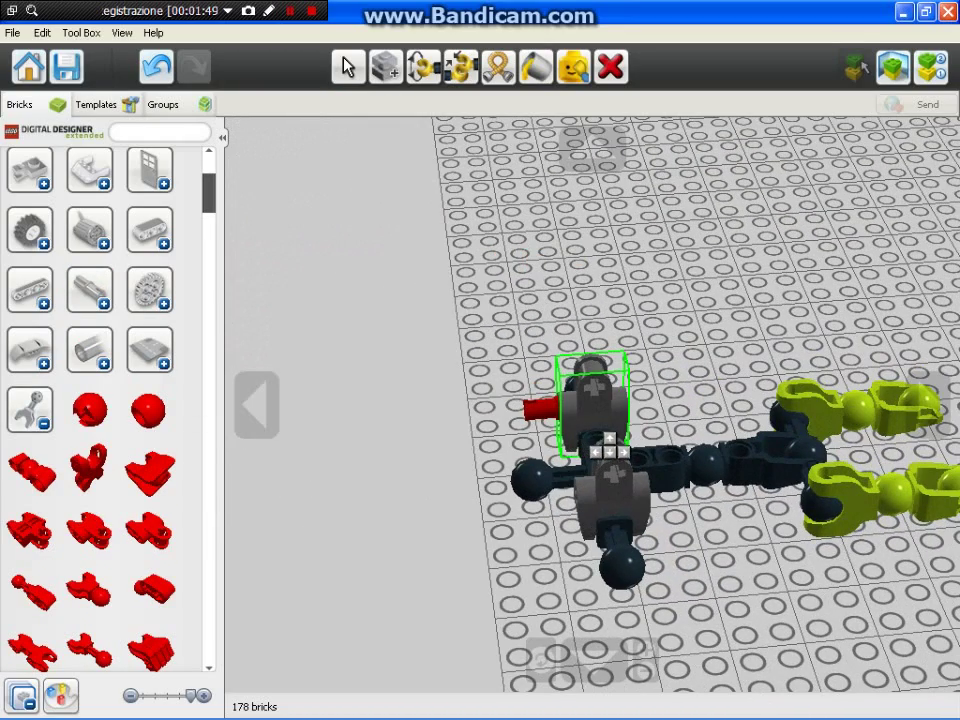
{"action": "left_click", "coordinate": [575, 400]}
{"action": "left_click", "coordinate": [385, 67]}
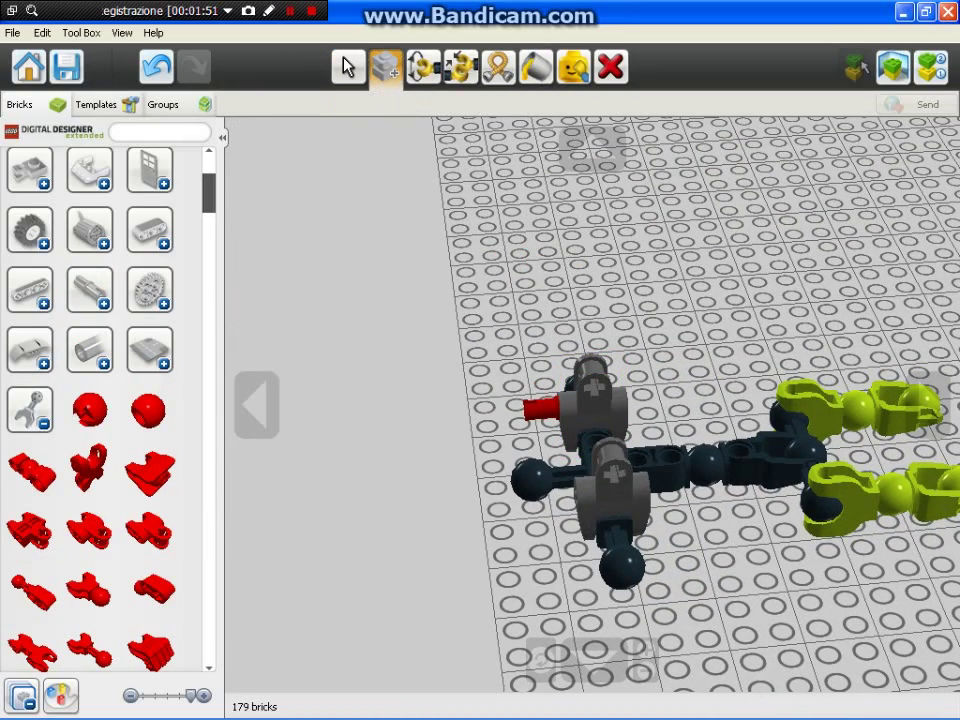
{"action": "left_click", "coordinate": [541, 409]}
{"action": "left_click", "coordinate": [608, 536]}
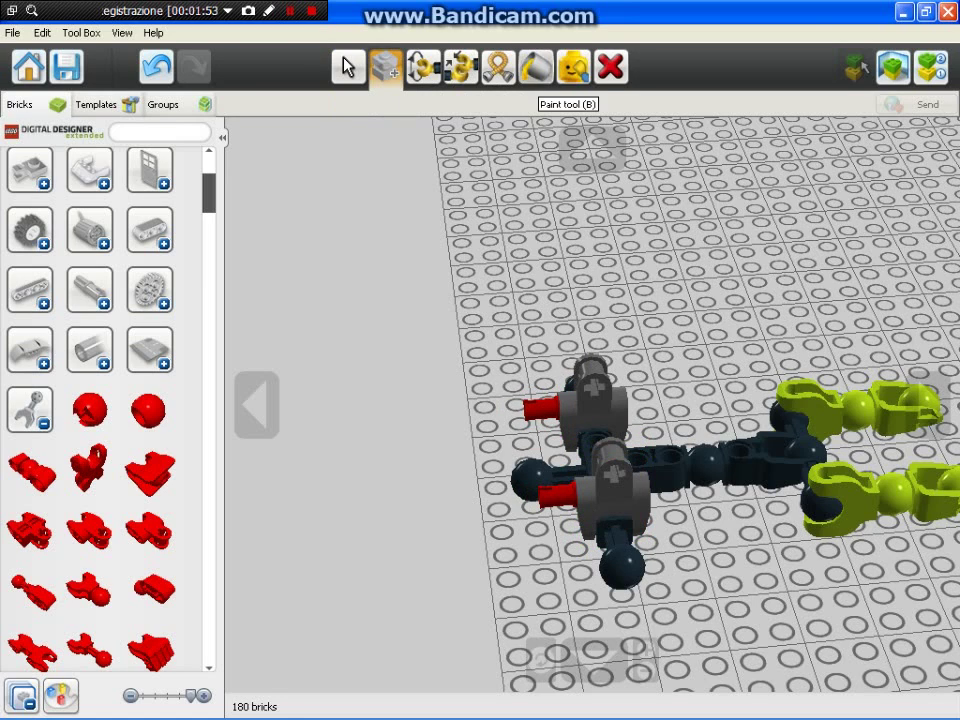
Step: Paint the two shoulder connector pins blue
{"action": "left_click", "coordinate": [537, 70]}
{"action": "left_click", "coordinate": [362, 104]}
{"action": "left_click", "coordinate": [634, 291]}
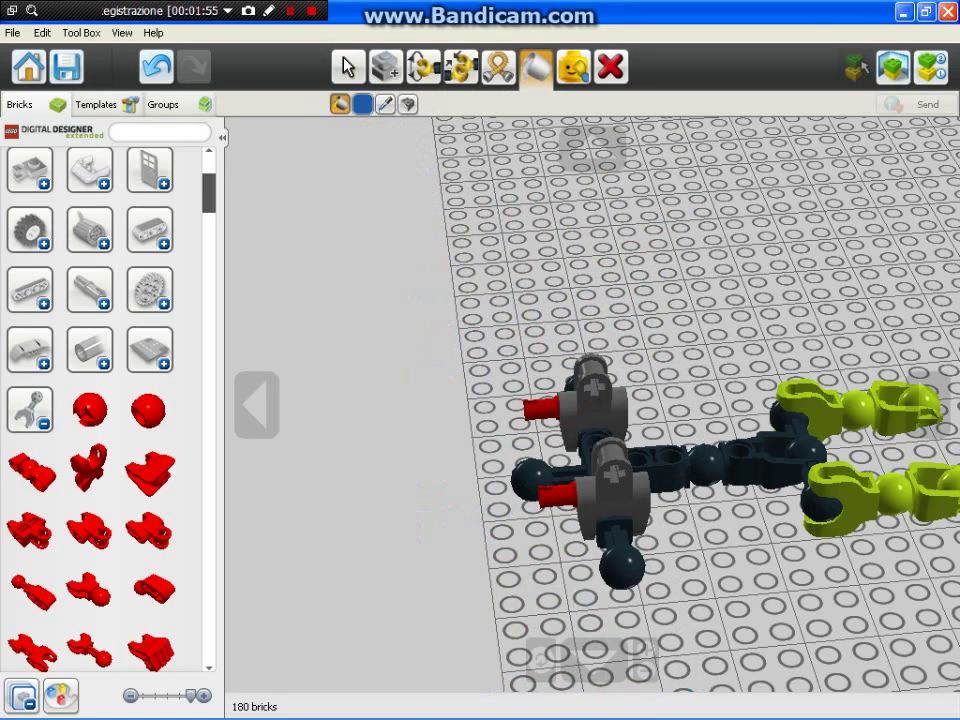
{"action": "left_click", "coordinate": [540, 408]}
{"action": "left_click", "coordinate": [557, 496]}
Step: Select the whole assembly, rotate it so the lime green beams point down toward the front, and set it on the baseplate
{"action": "left_click", "coordinate": [928, 405]}
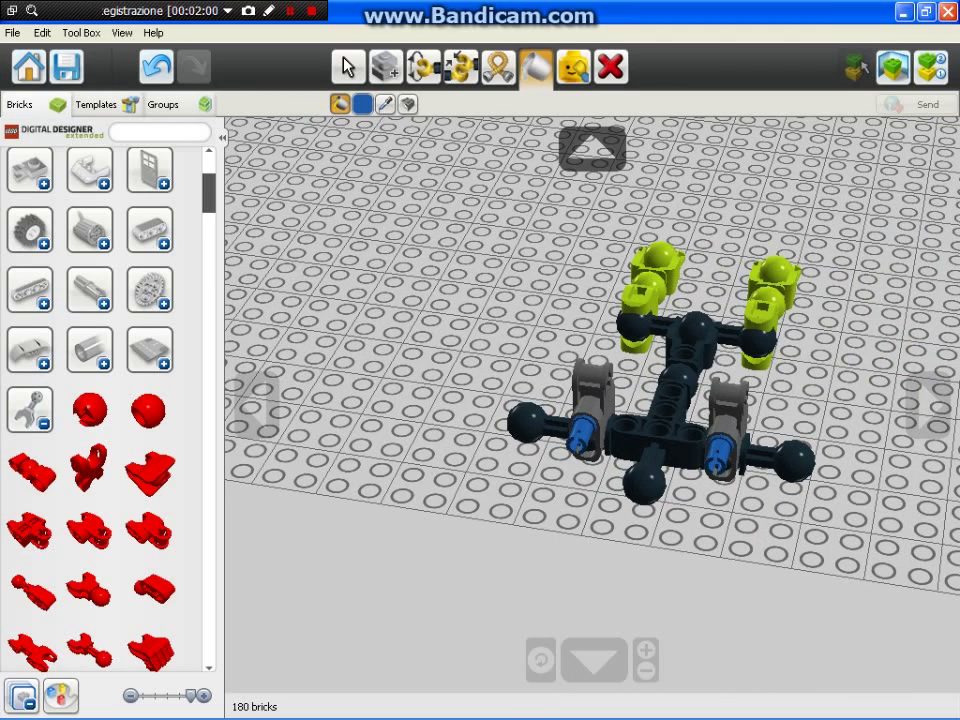
{"action": "left_click", "coordinate": [348, 66]}
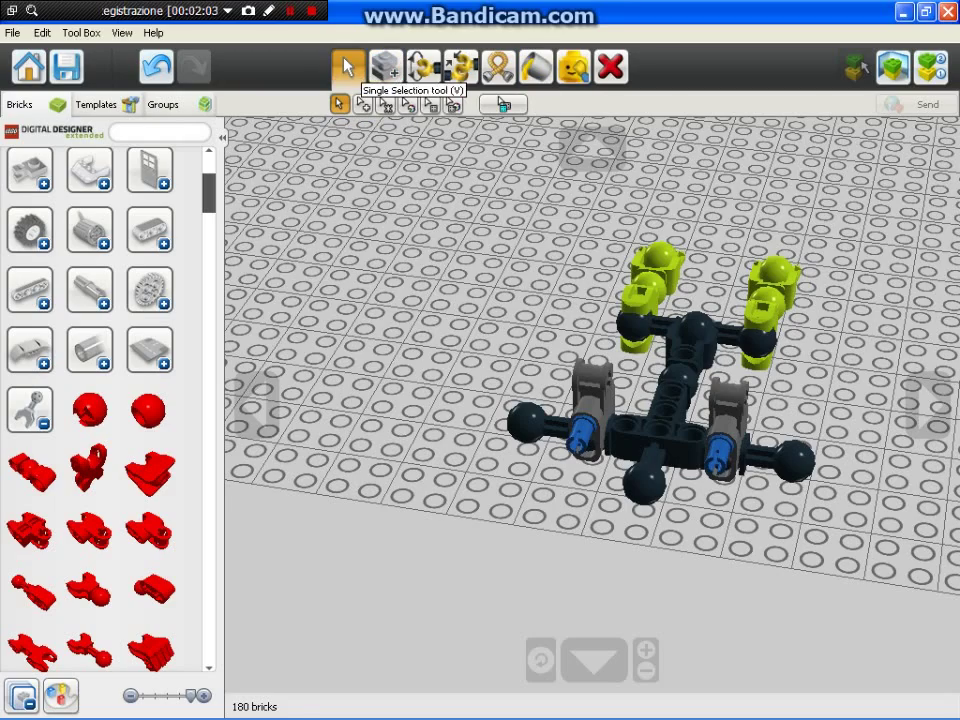
{"action": "scroll", "coordinate": [407, 200], "scroll_direction": "down", "scroll_amount": 3}
{"action": "left_click_drag", "start_coordinate": [414, 214], "coordinate": [848, 692]}
{"action": "left_click", "coordinate": [661, 411]}
{"action": "key", "text": "Up"}
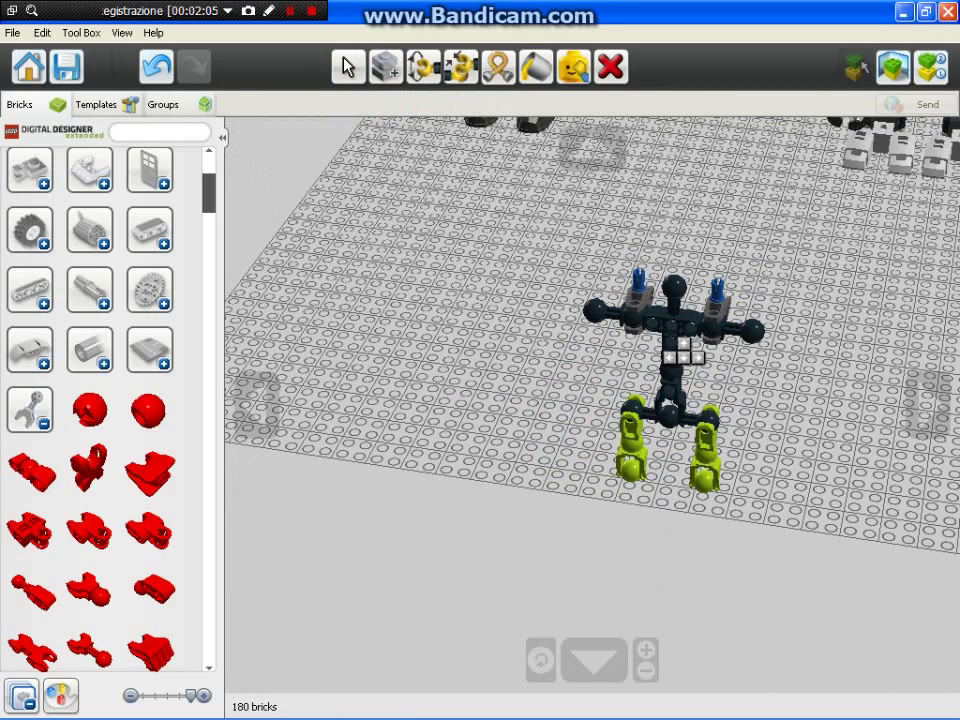
{"action": "left_click", "coordinate": [681, 350]}
Step: Attach the short ball connector to the lower part of the torso beam and paint it black
{"action": "right_click", "coordinate": [679, 358]}
{"action": "left_click", "coordinate": [153, 588]}
{"action": "left_click", "coordinate": [592, 482]}
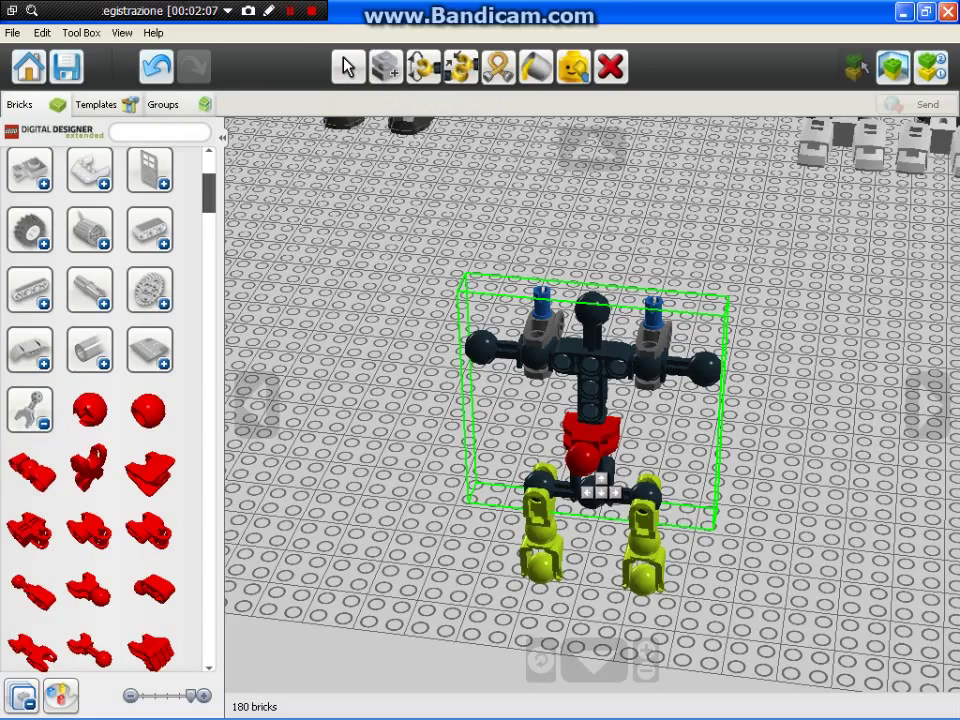
{"action": "left_click", "coordinate": [536, 66]}
{"action": "left_click", "coordinate": [362, 104]}
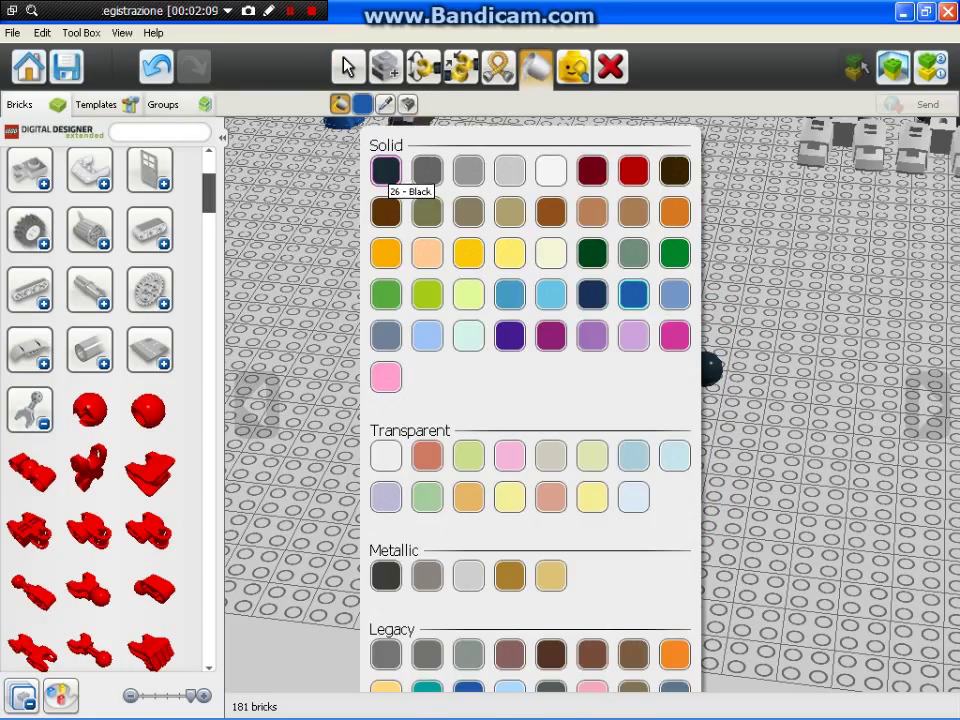
{"action": "left_click", "coordinate": [386, 164]}
{"action": "left_click", "coordinate": [590, 440]}
Step: Place the connector with three balls in a row on the baseplate in front of the figure and paint it black
{"action": "scroll", "coordinate": [590, 440], "scroll_direction": "down", "scroll_amount": 3}
{"action": "left_click", "coordinate": [592, 149]}
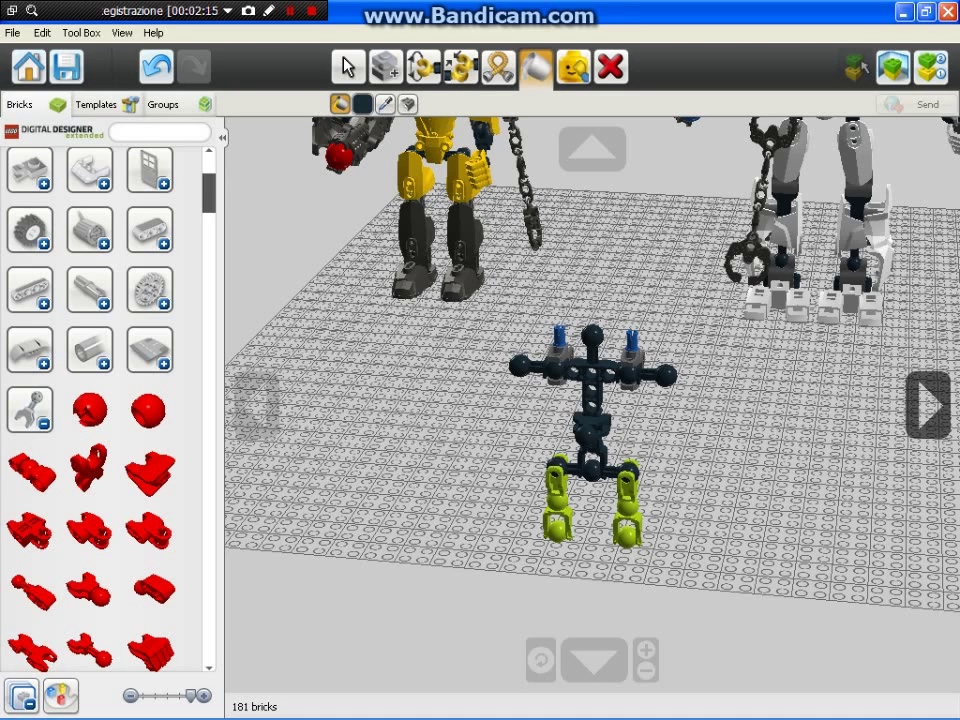
{"action": "scroll", "coordinate": [92, 428], "scroll_direction": "down", "scroll_amount": 5}
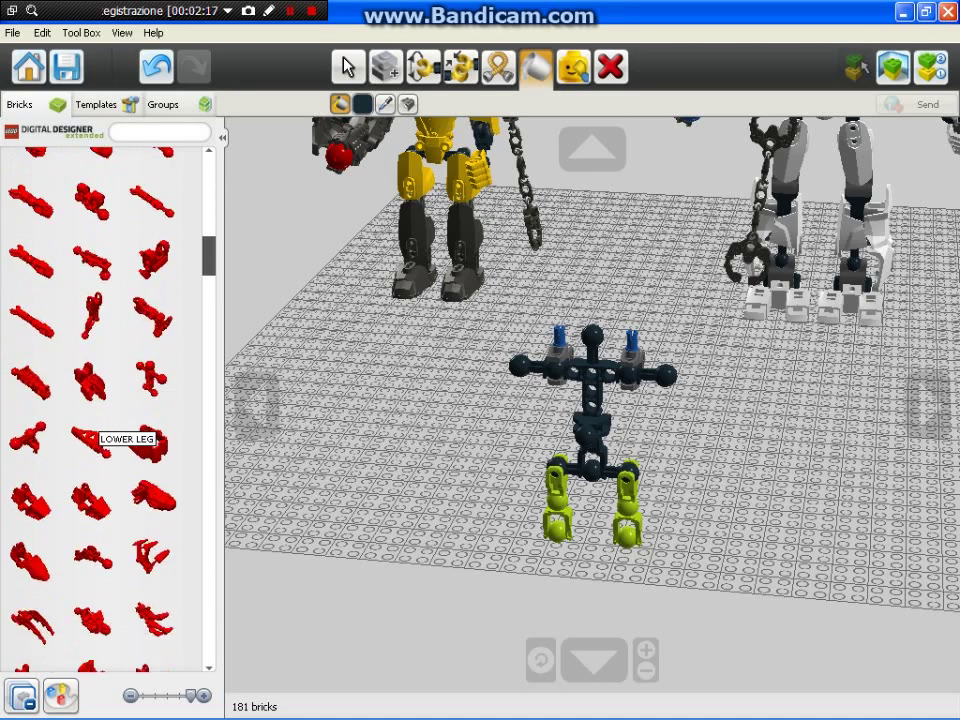
{"action": "scroll", "coordinate": [92, 428], "scroll_direction": "down", "scroll_amount": 1}
{"action": "left_click", "coordinate": [22, 402]}
{"action": "scroll", "coordinate": [470, 615], "scroll_direction": "down", "scroll_amount": 2}
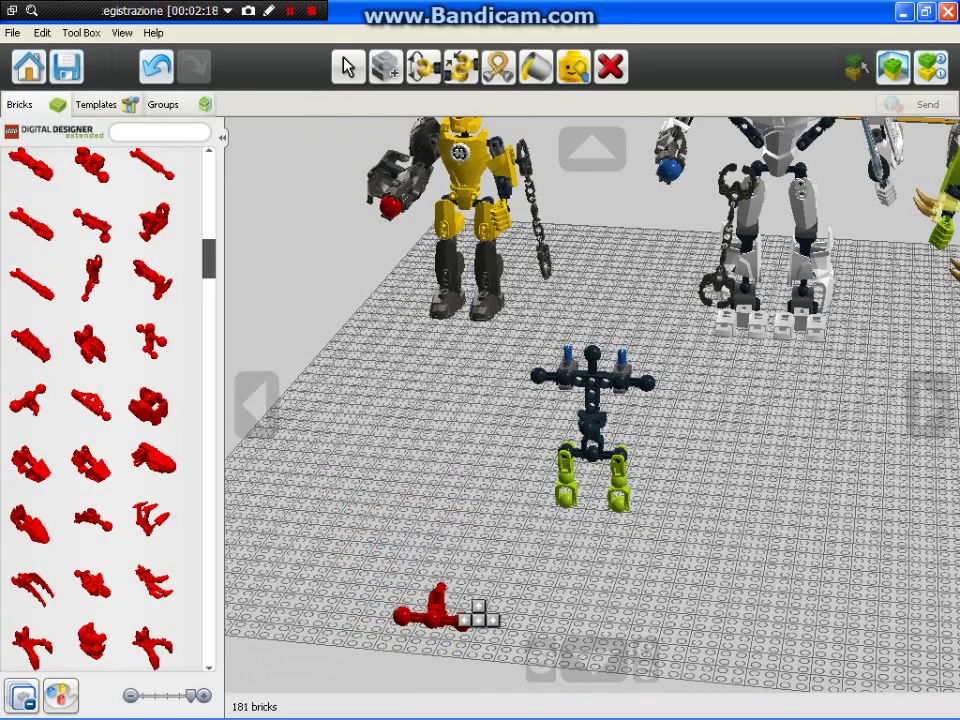
{"action": "left_click", "coordinate": [452, 600]}
{"action": "scroll", "coordinate": [452, 600], "scroll_direction": "up", "scroll_amount": 3}
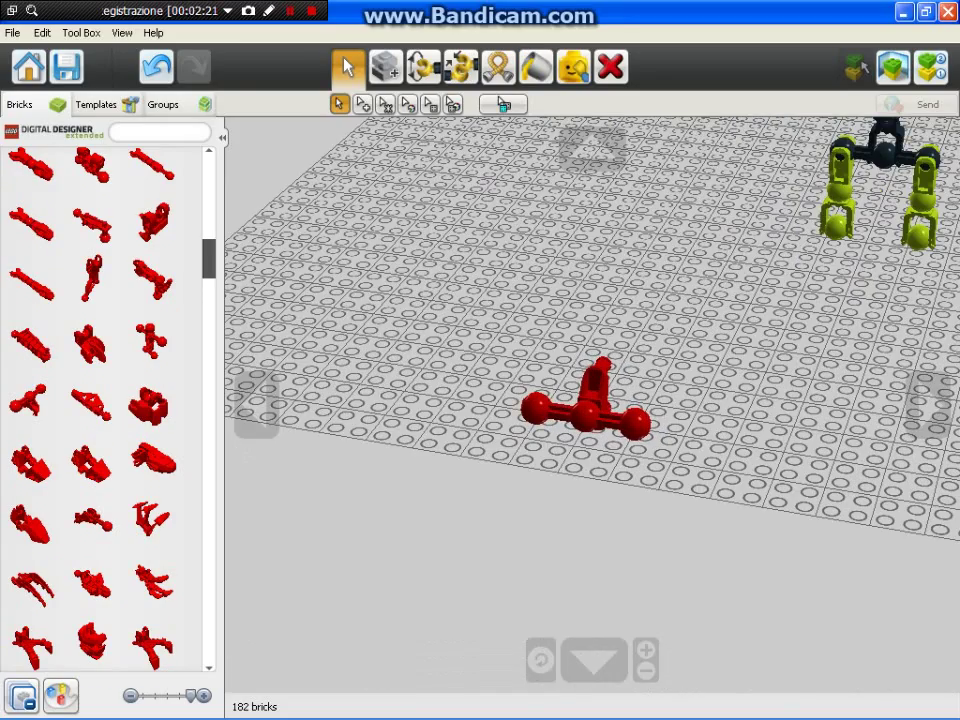
{"action": "left_click", "coordinate": [536, 68]}
{"action": "left_click", "coordinate": [588, 414]}
{"action": "scroll", "coordinate": [588, 414], "scroll_direction": "down", "scroll_amount": 2}
Step: Attach the black three-ball connector to the front of the upper torso, below the shoulders
{"action": "left_click", "coordinate": [347, 70]}
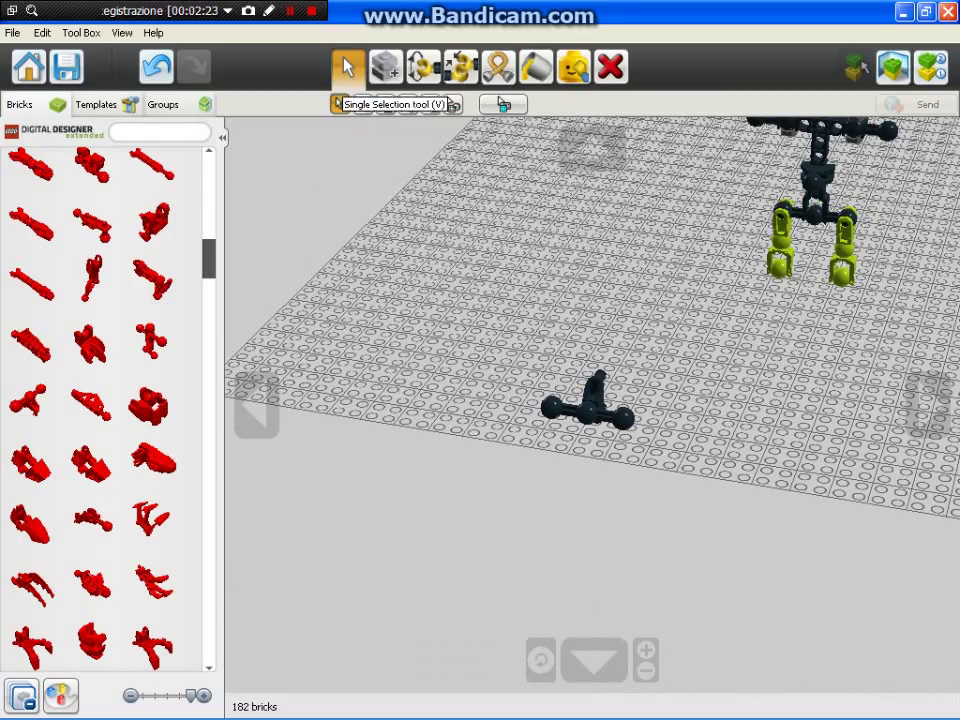
{"action": "left_click_drag", "start_coordinate": [612, 430], "coordinate": [821, 212]}
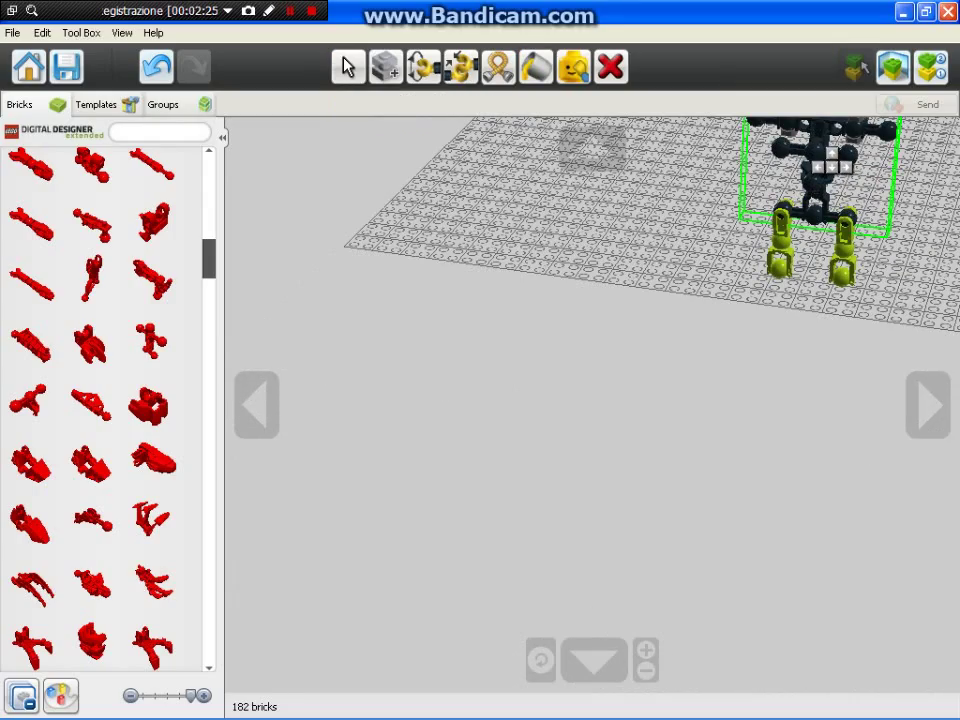
{"action": "left_click", "coordinate": [826, 160]}
{"action": "right_click", "coordinate": [822, 154]}
{"action": "left_click", "coordinate": [928, 405]}
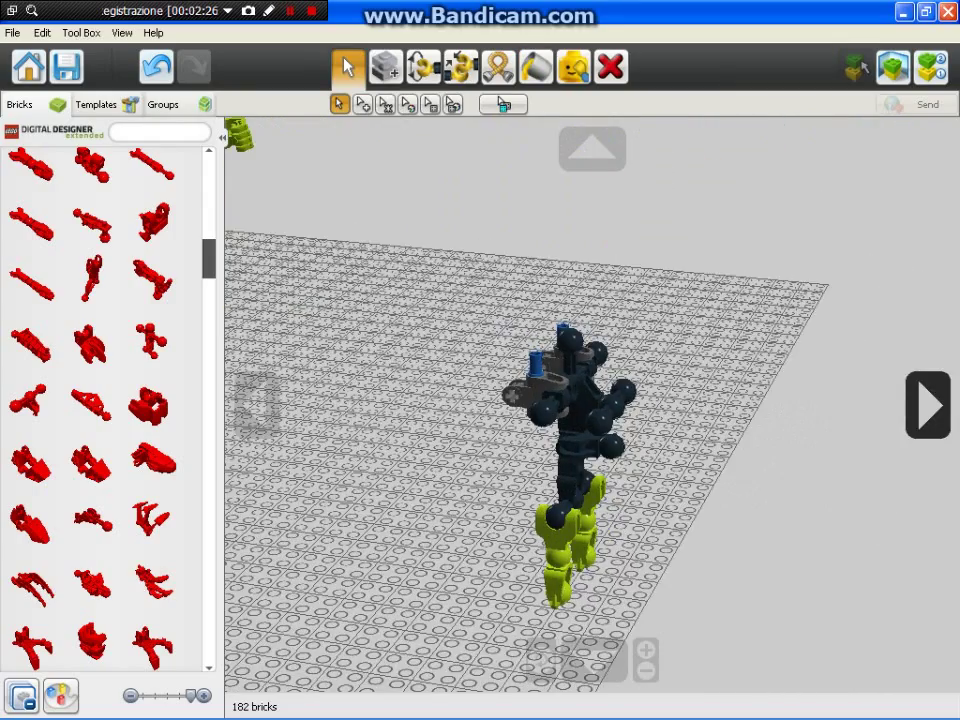
{"action": "right_click_drag", "start_coordinate": [822, 154], "coordinate": [722, 156]}
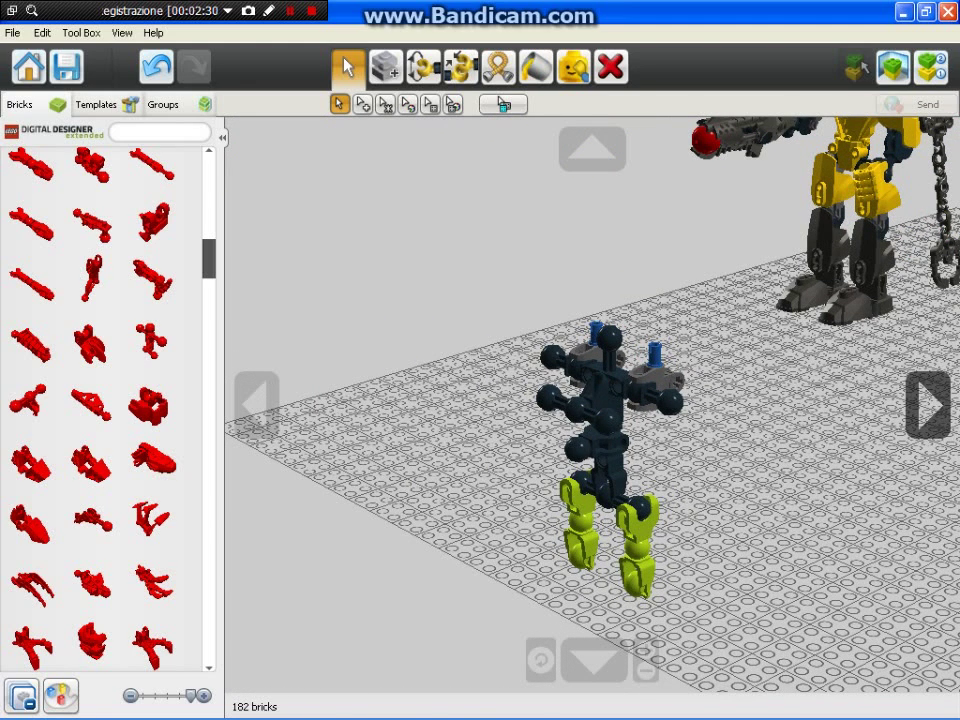
Step: Attach a short ball-and-cup beam to the lower end of one lime green leg and clone it onto the other leg
{"action": "scroll", "coordinate": [125, 380], "scroll_direction": "up", "scroll_amount": 5}
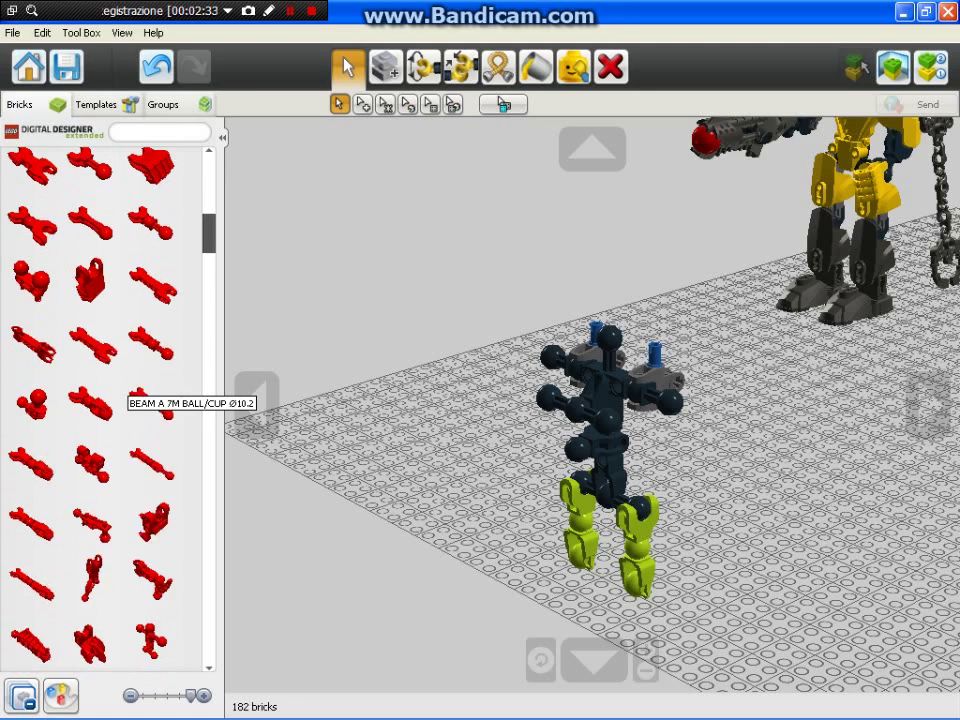
{"action": "left_click", "coordinate": [150, 262]}
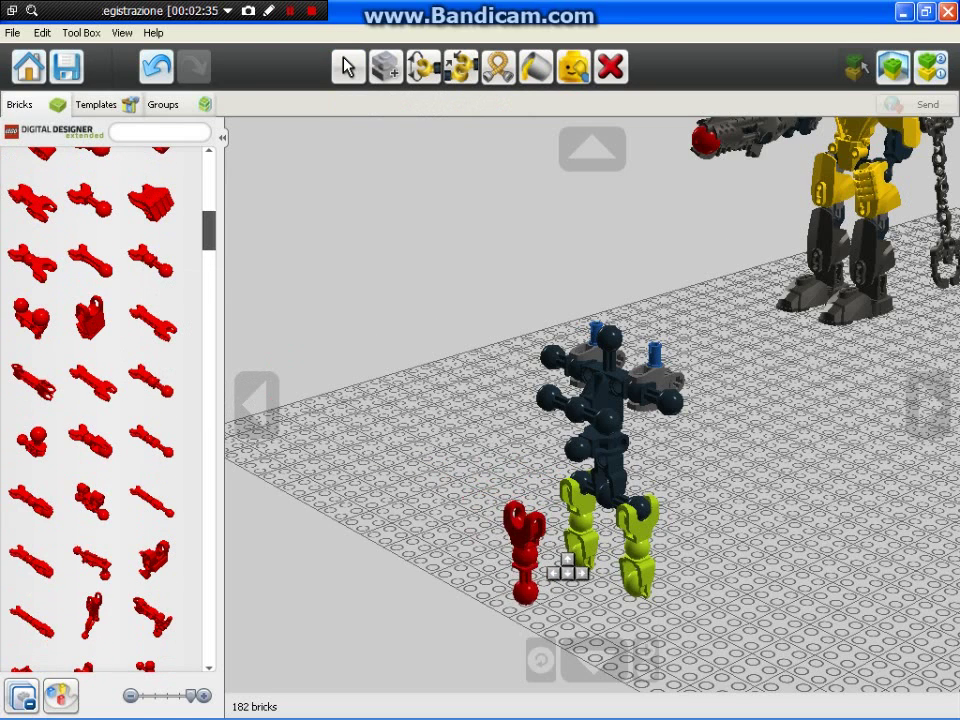
{"action": "left_click", "coordinate": [598, 592]}
{"action": "left_click", "coordinate": [386, 68]}
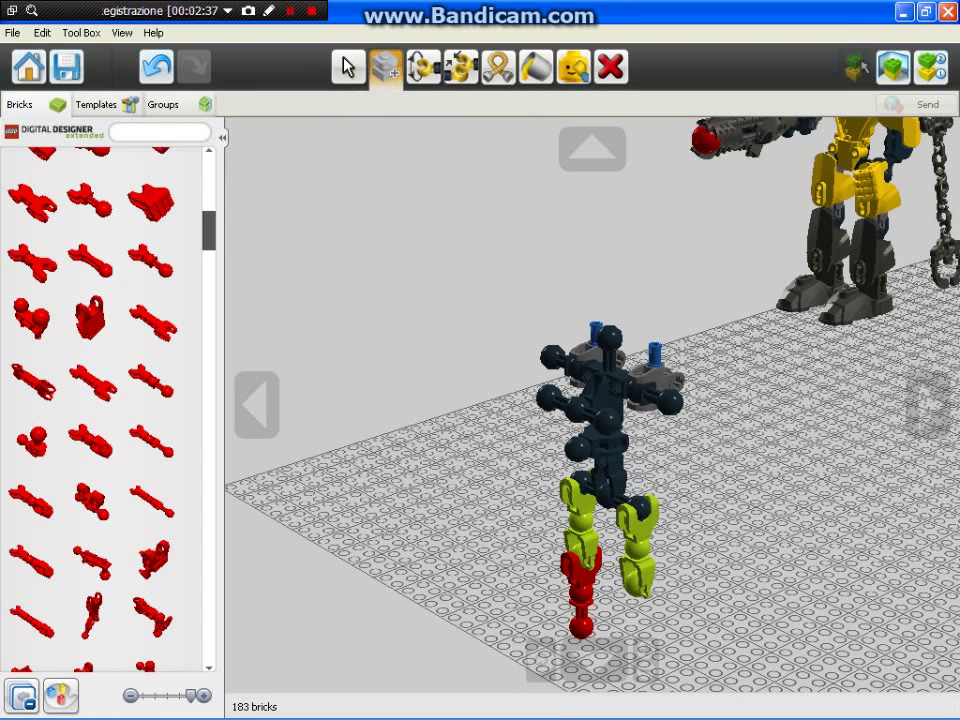
{"action": "left_click", "coordinate": [582, 604]}
{"action": "scroll", "coordinate": [622, 618], "scroll_direction": "down", "scroll_amount": 2}
{"action": "left_click", "coordinate": [655, 615]}
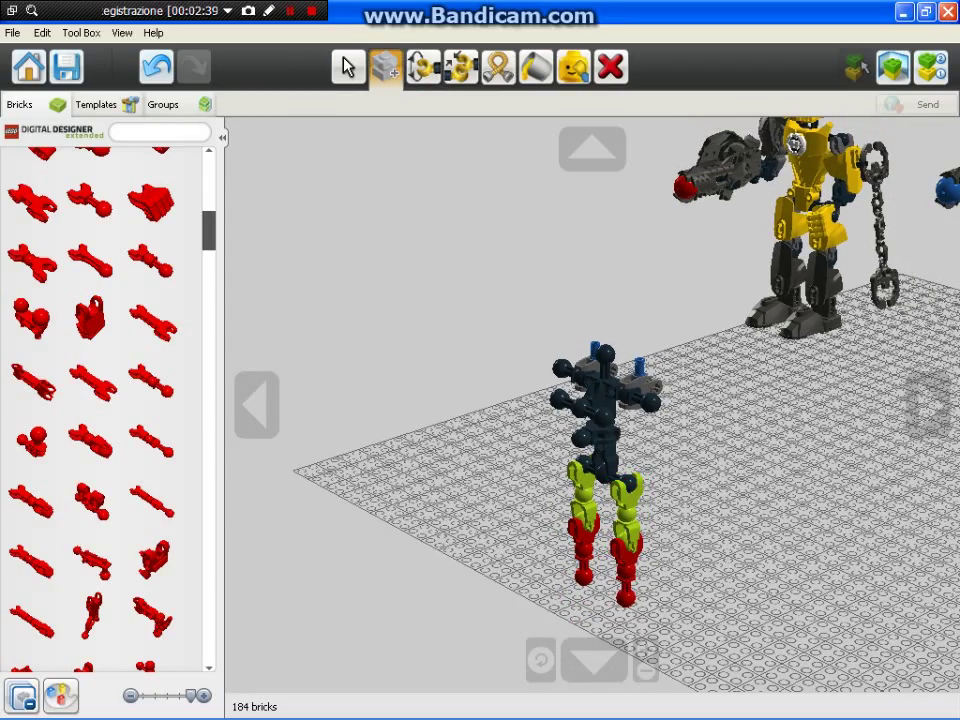
Step: Paint both red lower leg beams black
{"action": "left_click", "coordinate": [534, 72]}
{"action": "left_click", "coordinate": [584, 549]}
{"action": "left_click", "coordinate": [626, 570]}
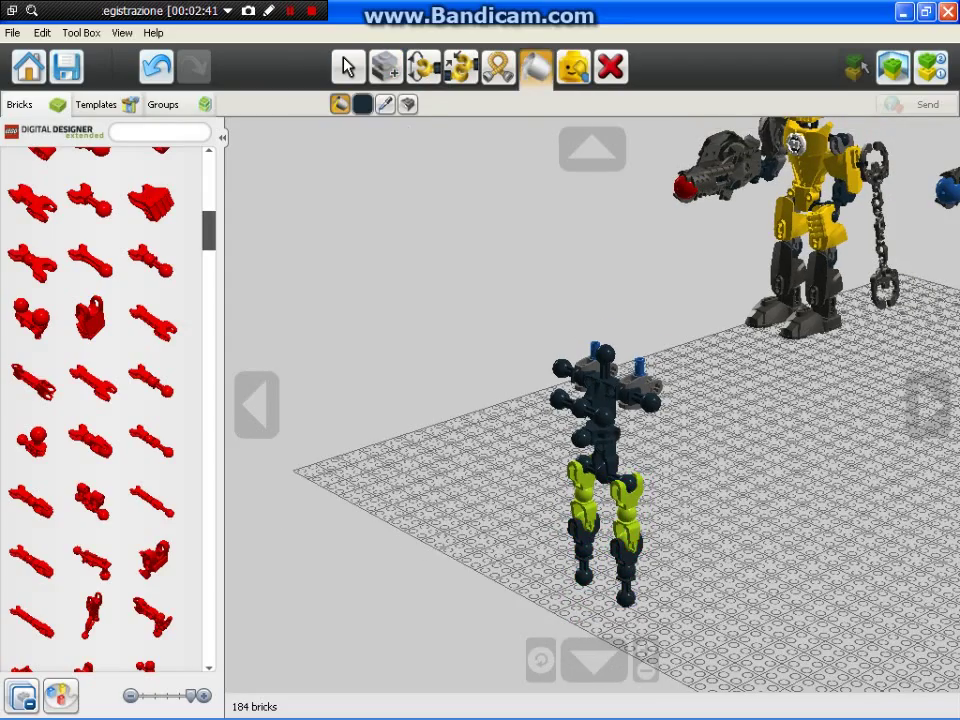
Step: Select the whole unfinished figure and move it slightly inward from the baseplate's front edge
{"action": "left_click", "coordinate": [928, 405]}
{"action": "scroll", "coordinate": [700, 400], "scroll_direction": "down", "scroll_amount": 1}
{"action": "left_click", "coordinate": [348, 67]}
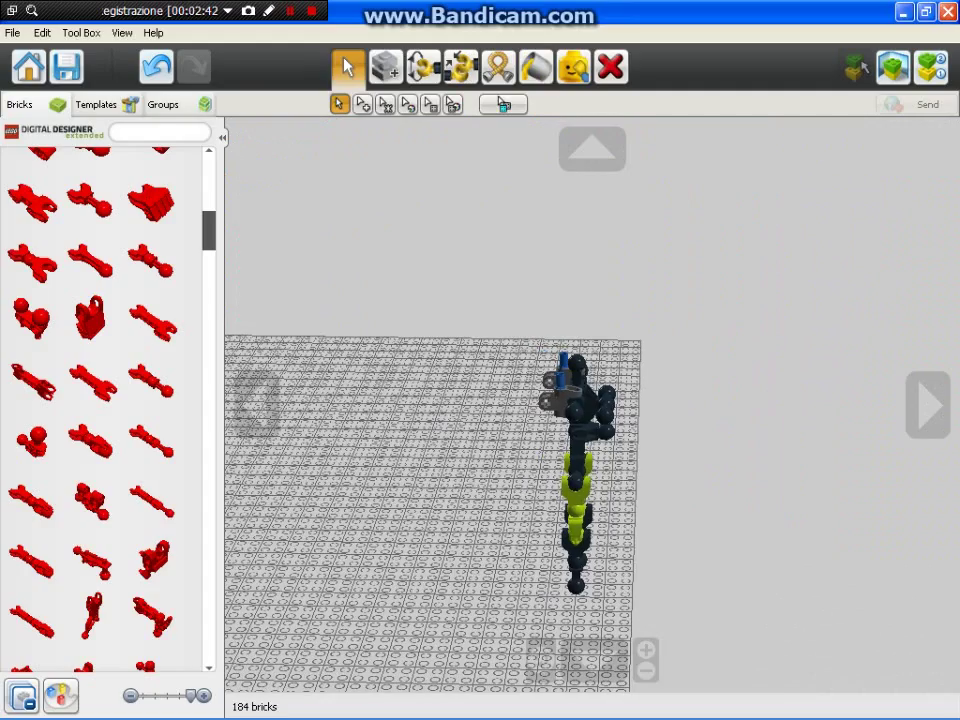
{"action": "left_click_drag", "start_coordinate": [783, 675], "coordinate": [769, 643]}
{"action": "left_click_drag", "start_coordinate": [717, 290], "coordinate": [507, 692]}
{"action": "left_click", "coordinate": [576, 572]}
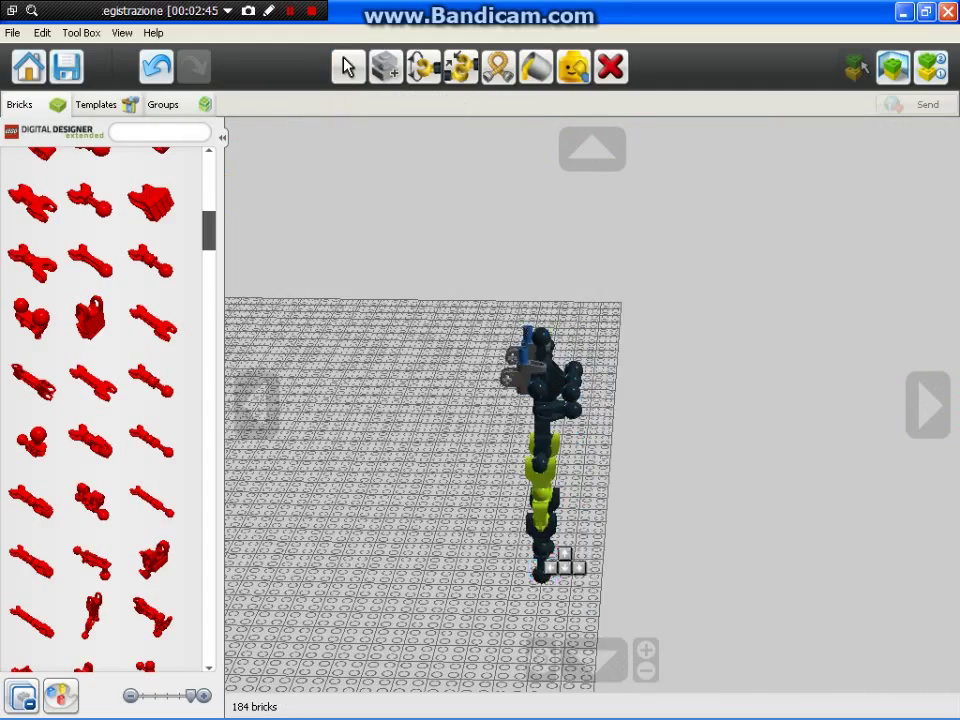
{"action": "left_click", "coordinate": [556, 570]}
Step: Insert a clawed foot and attach it to the ball end of the leg on the right in front view
{"action": "left_click", "coordinate": [256, 404]}
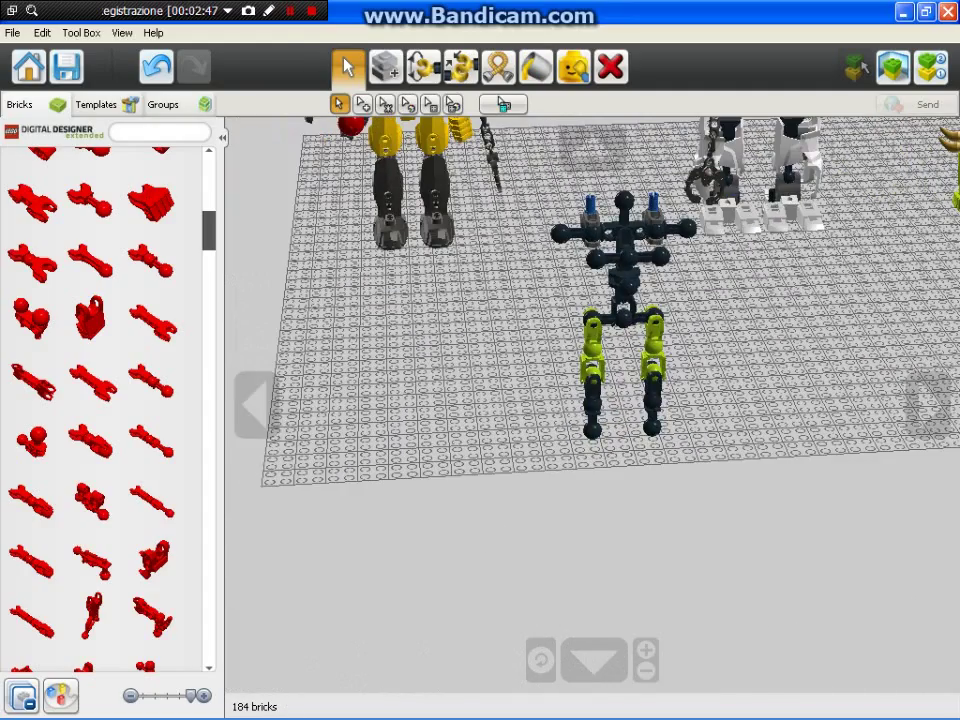
{"action": "left_click", "coordinate": [928, 405]}
{"action": "scroll", "coordinate": [593, 420], "scroll_direction": "up", "scroll_amount": 3}
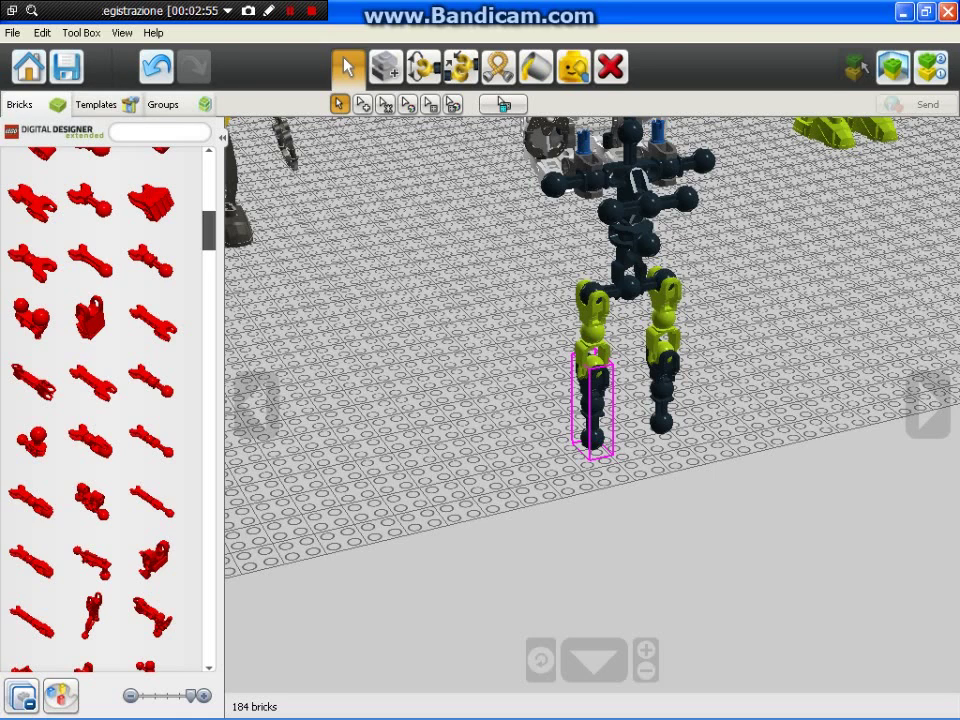
{"action": "scroll", "coordinate": [100, 480], "scroll_direction": "down", "scroll_amount": 5}
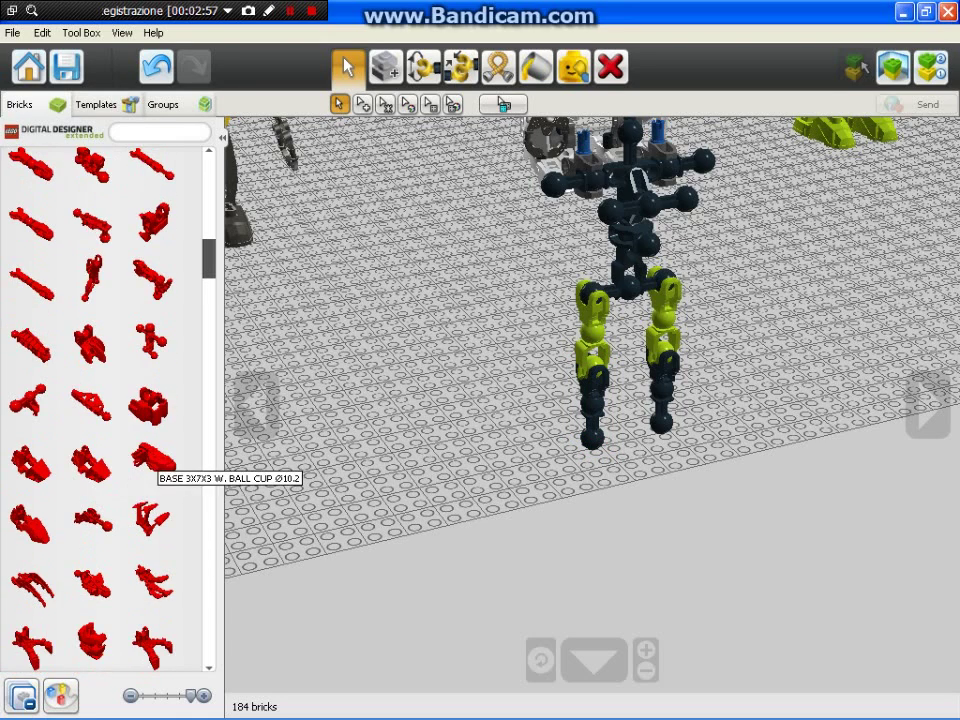
{"action": "scroll", "coordinate": [118, 556], "scroll_direction": "down", "scroll_amount": 1}
{"action": "left_click", "coordinate": [118, 556]}
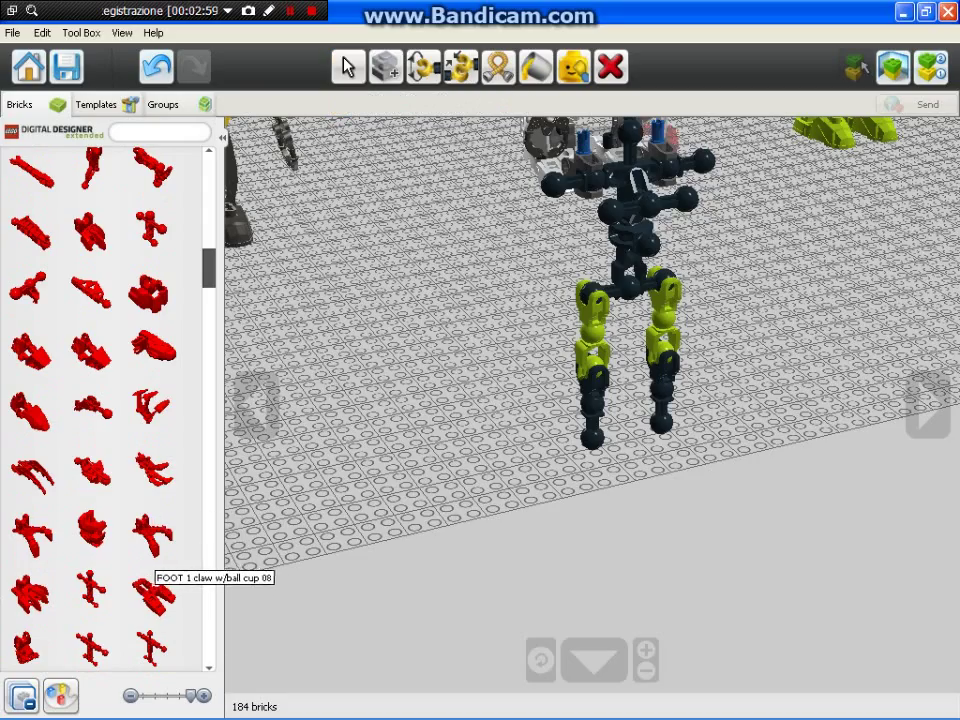
{"action": "left_click", "coordinate": [605, 470]}
{"action": "right_click_drag", "start_coordinate": [640, 480], "coordinate": [510, 482]}
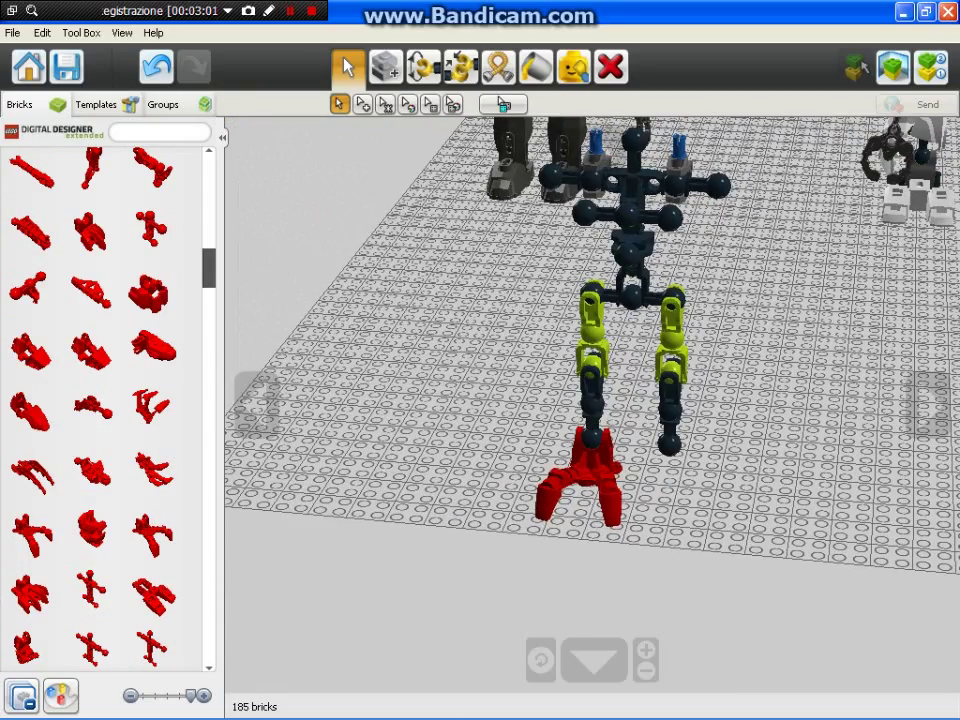
{"action": "left_click_drag", "start_coordinate": [592, 468], "coordinate": [670, 474]}
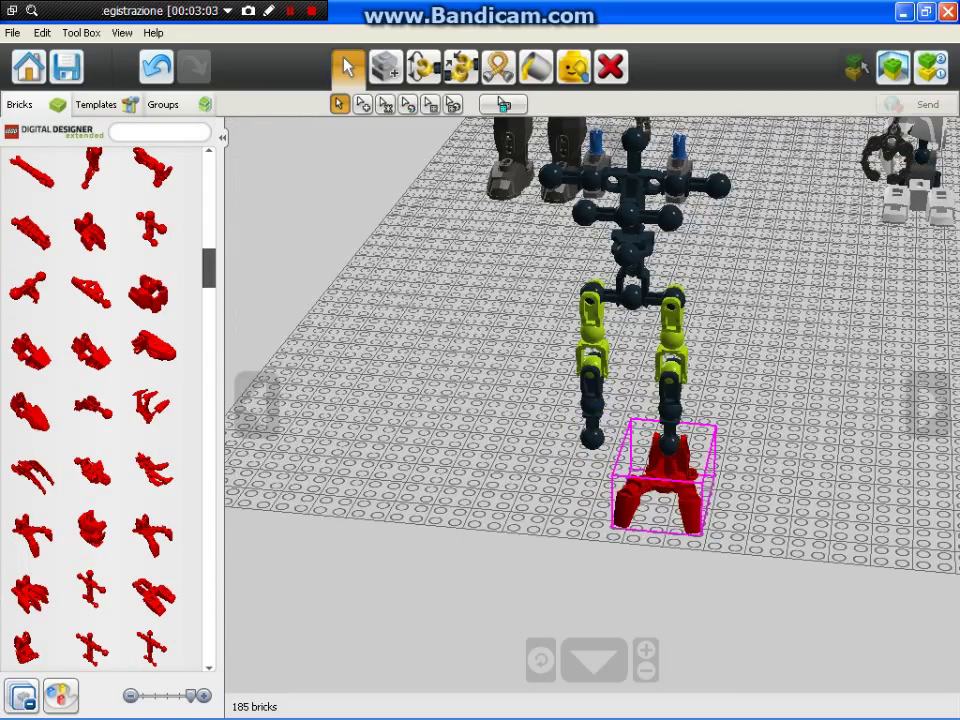
Step: Clone the clawed foot, turn the attached one so its side claw points outward, and attach the clone to the other leg
{"action": "left_click", "coordinate": [385, 66]}
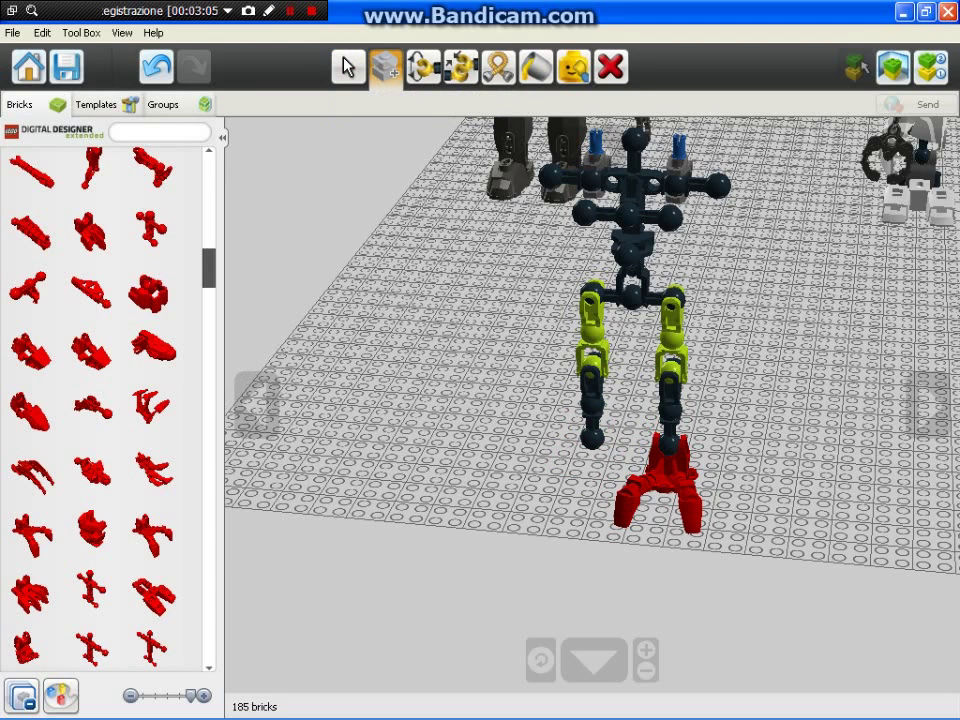
{"action": "left_click", "coordinate": [423, 66]}
{"action": "left_click", "coordinate": [662, 488]}
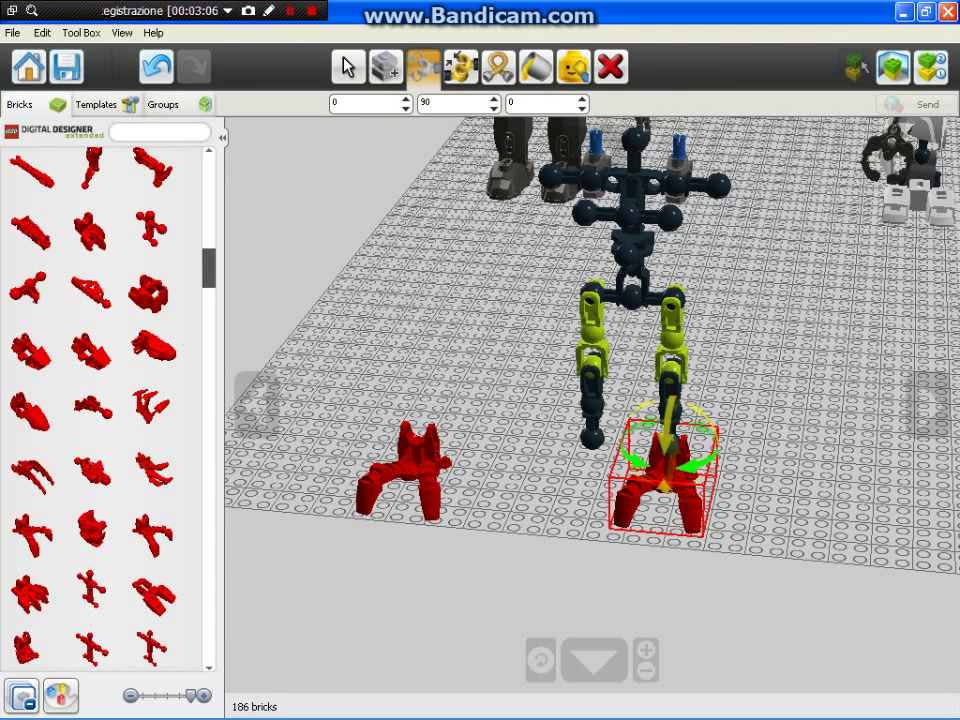
{"action": "left_click", "coordinate": [348, 66]}
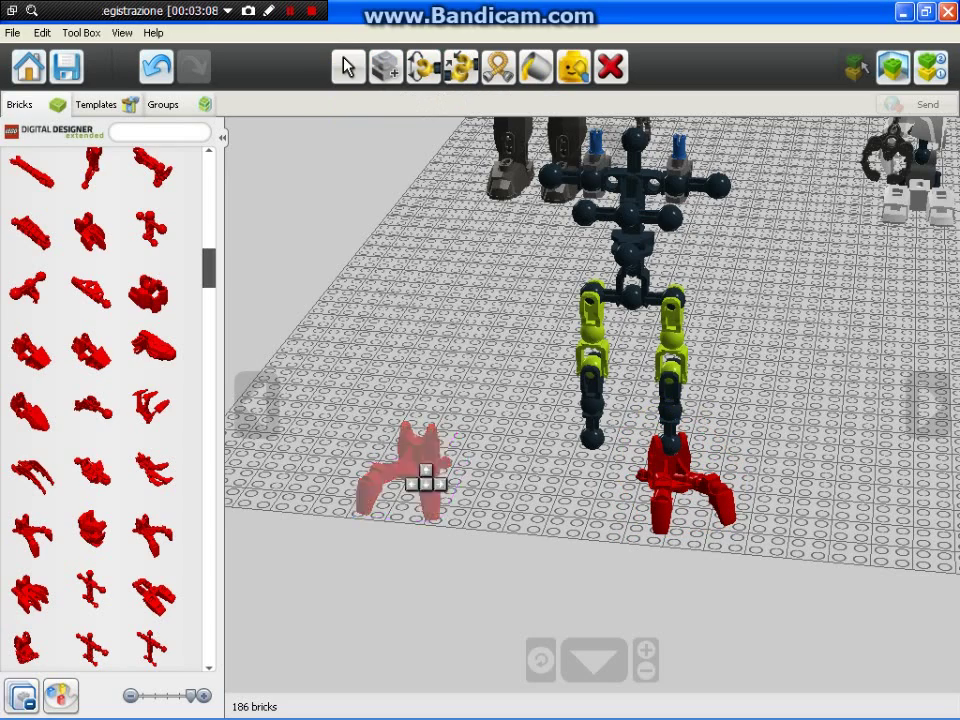
{"action": "mouse_move", "coordinate": [418, 482]}
{"action": "left_mouse_down"}
{"action": "mouse_move", "coordinate": [607, 465]}
{"action": "mouse_move", "coordinate": [600, 458]}
{"action": "left_mouse_up"}
Step: Paint both clawed feet black
{"action": "left_click", "coordinate": [536, 66]}
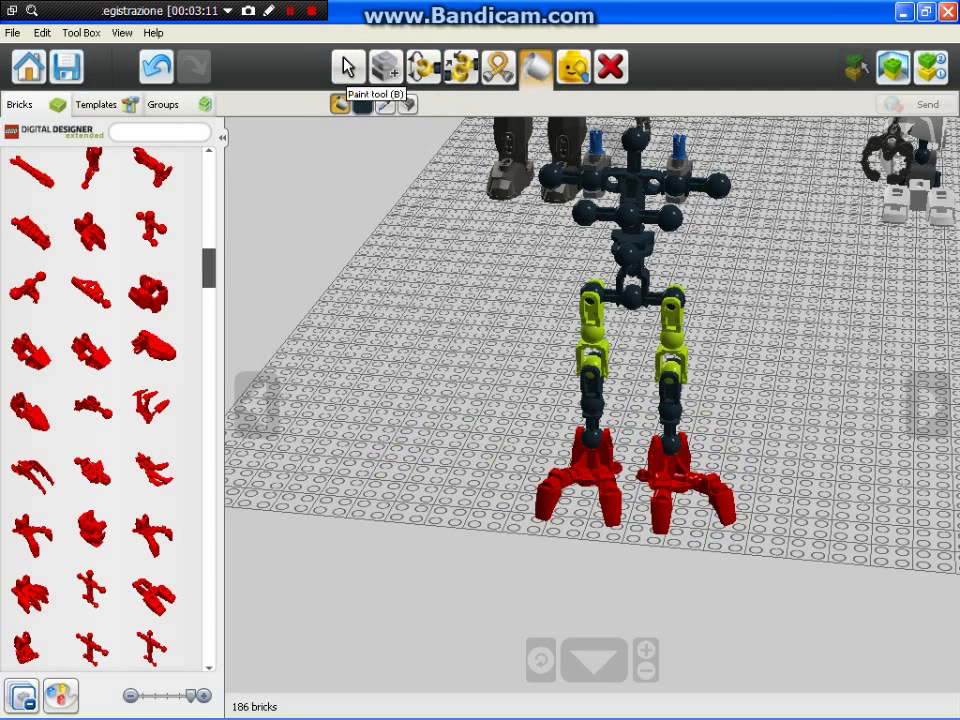
{"action": "left_click", "coordinate": [668, 474]}
{"action": "left_click", "coordinate": [594, 469]}
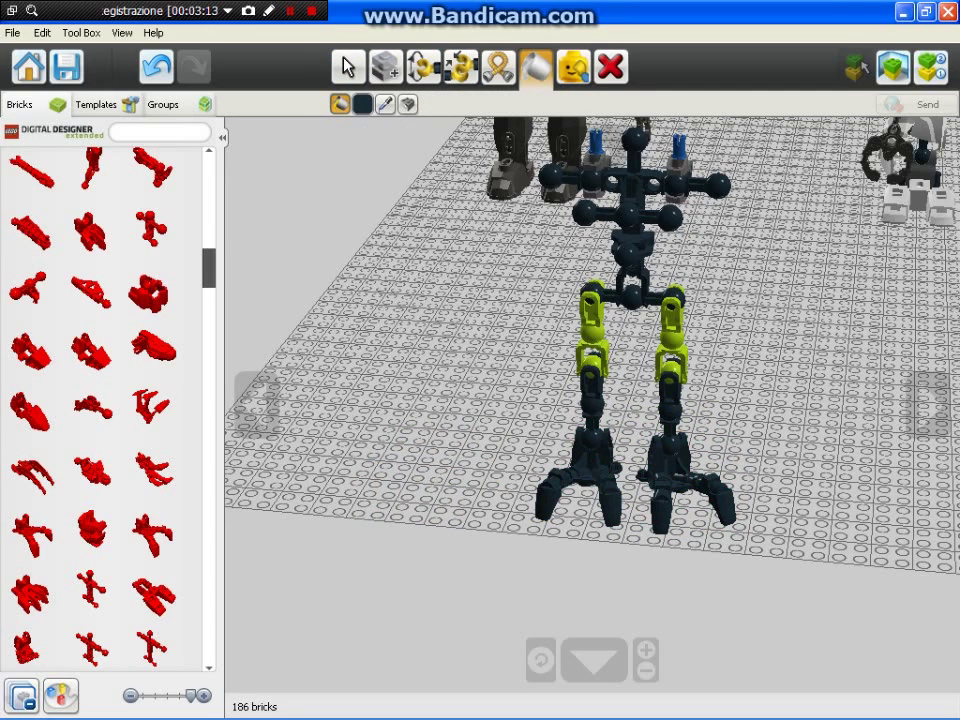
Step: Select the figure together with its feet and shift it further back from the baseplate's front edge
{"action": "left_click", "coordinate": [928, 405]}
{"action": "scroll", "coordinate": [592, 400], "scroll_direction": "down", "scroll_amount": 2}
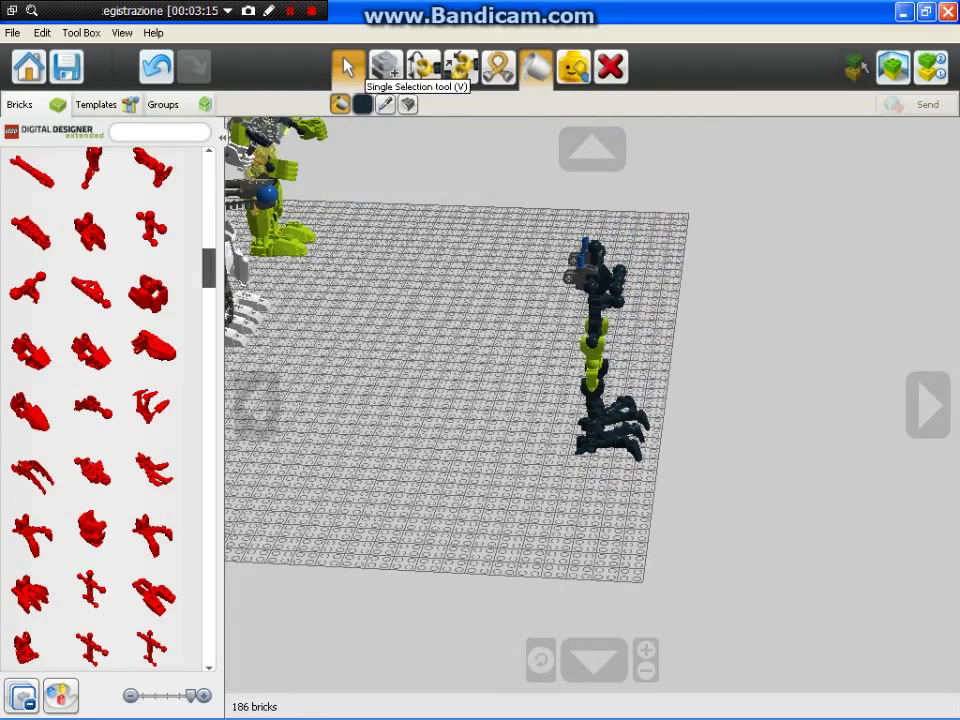
{"action": "left_click", "coordinate": [348, 66]}
{"action": "left_click_drag", "start_coordinate": [453, 178], "coordinate": [855, 623]}
{"action": "left_click", "coordinate": [605, 440]}
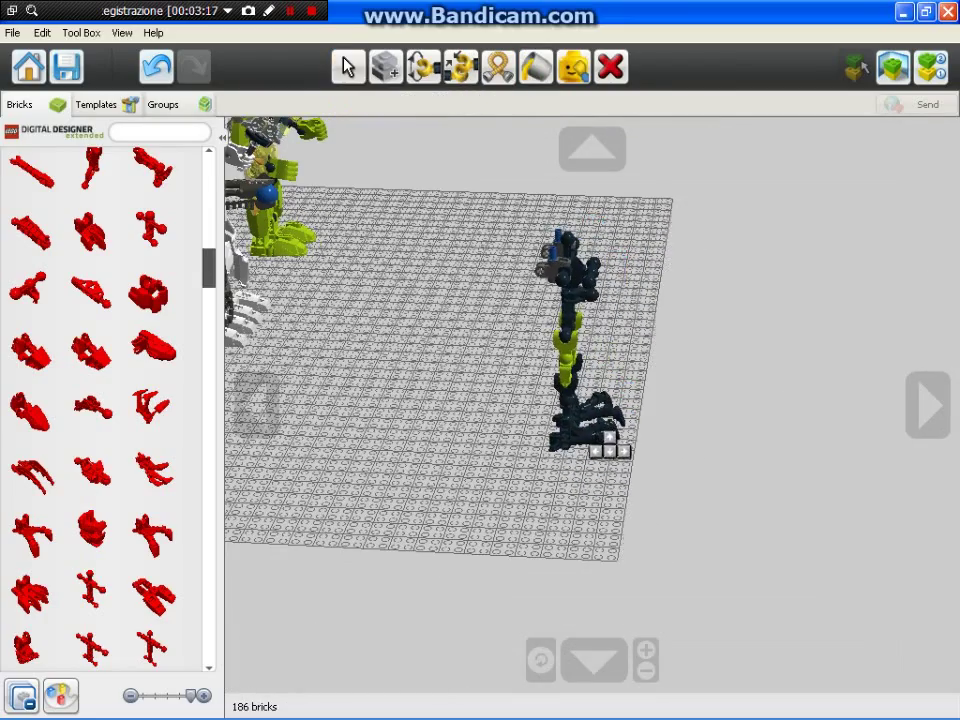
{"action": "left_click", "coordinate": [602, 440]}
Step: Attach a pointed armour shell to the front of one lime green thigh
{"action": "scroll", "coordinate": [602, 440], "scroll_direction": "up", "scroll_amount": 3}
{"action": "scroll", "coordinate": [595, 415], "scroll_direction": "up", "scroll_amount": 3}
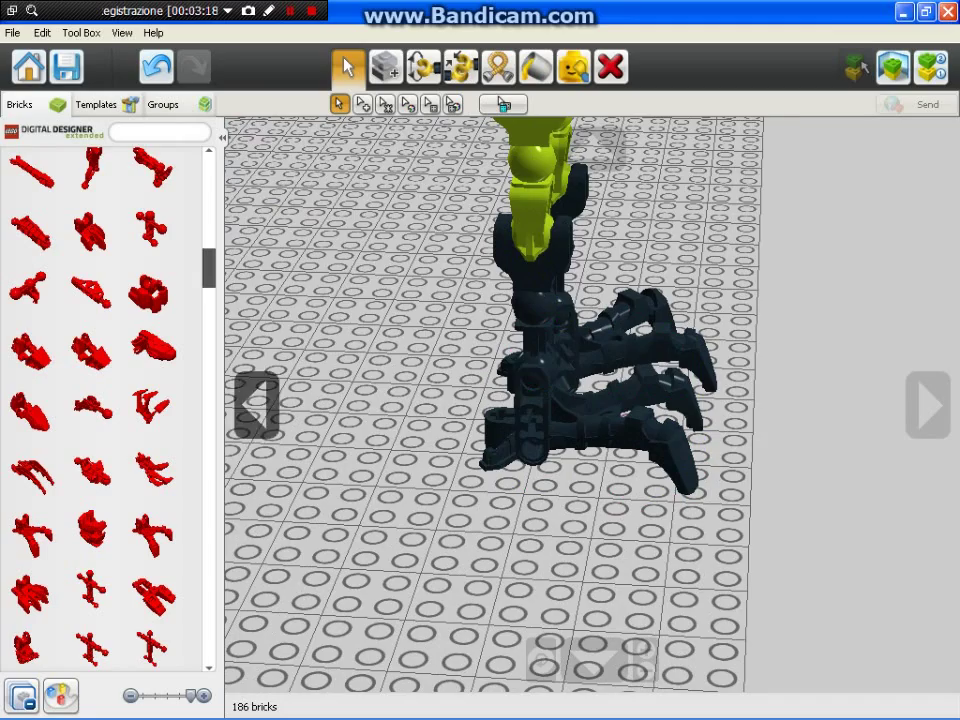
{"action": "right_click_drag", "start_coordinate": [592, 405], "coordinate": [450, 395]}
{"action": "scroll", "coordinate": [592, 405], "scroll_direction": "down", "scroll_amount": 5}
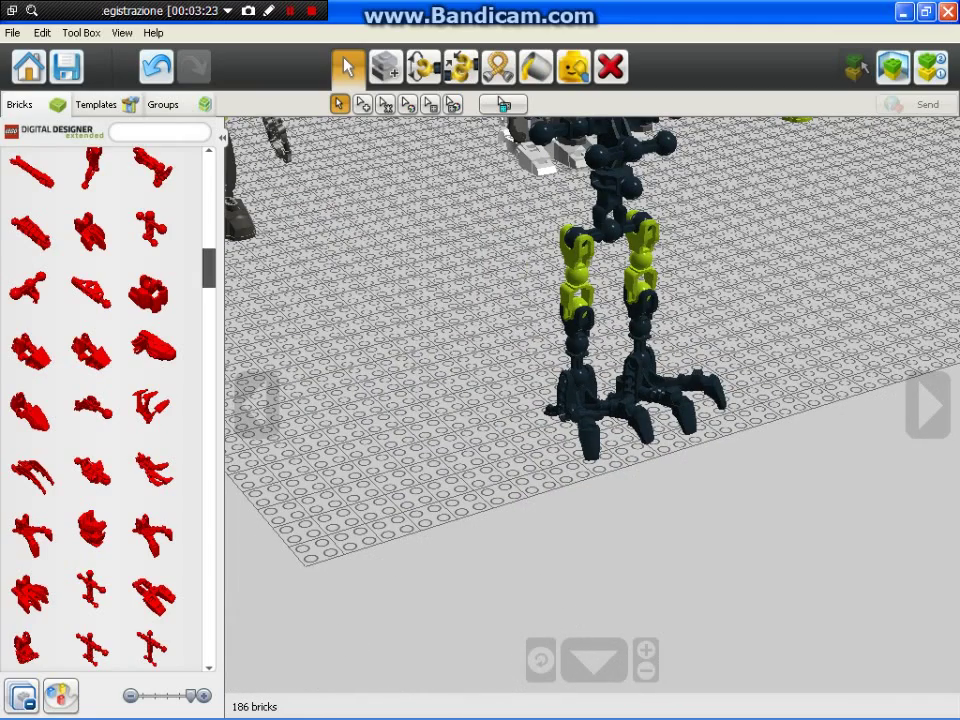
{"action": "scroll", "coordinate": [110, 300], "scroll_direction": "up", "scroll_amount": 6}
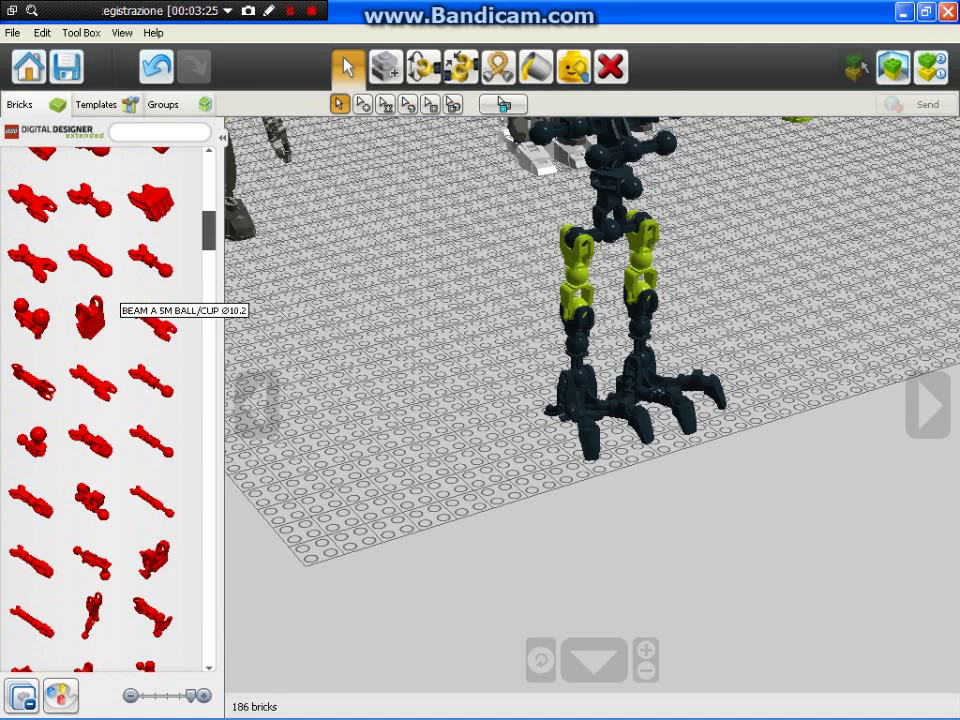
{"action": "scroll", "coordinate": [118, 302], "scroll_direction": "down", "scroll_amount": 8}
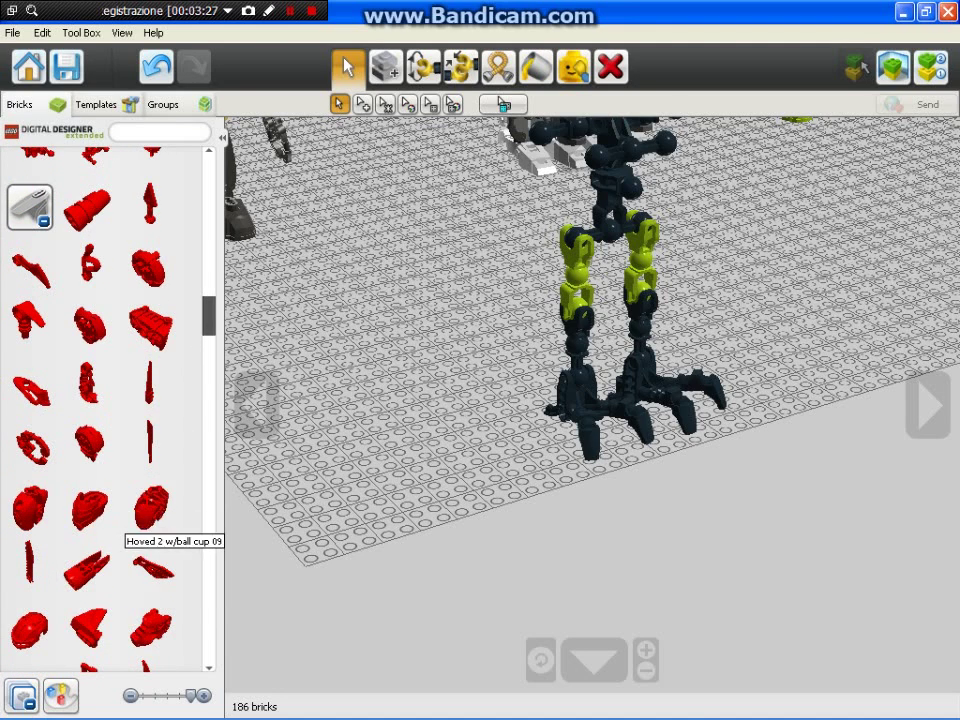
{"action": "scroll", "coordinate": [125, 530], "scroll_direction": "down", "scroll_amount": 1}
{"action": "left_click", "coordinate": [92, 552]}
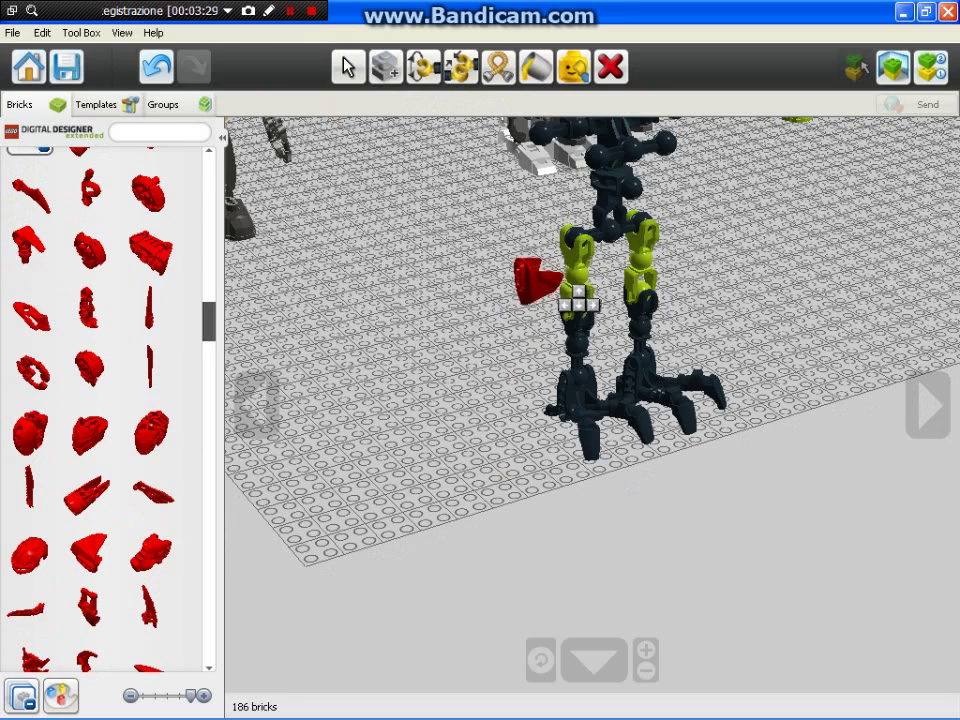
{"action": "left_click", "coordinate": [575, 292]}
Step: Paint the red armour shell on the thigh translucent yellow
{"action": "left_click", "coordinate": [537, 67]}
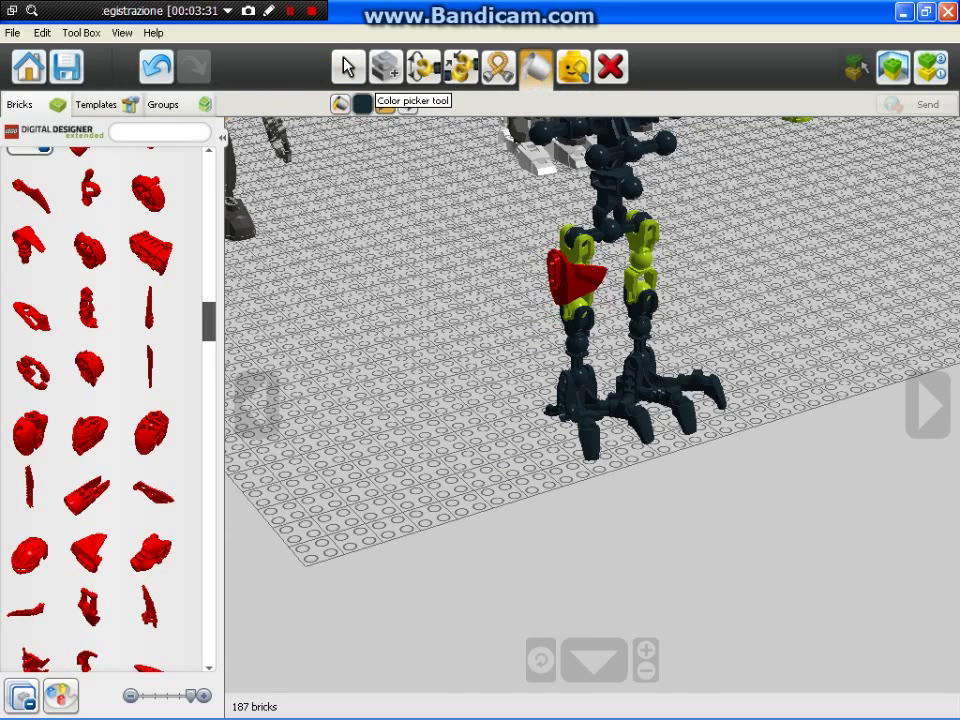
{"action": "left_click", "coordinate": [362, 104]}
{"action": "left_click", "coordinate": [527, 497]}
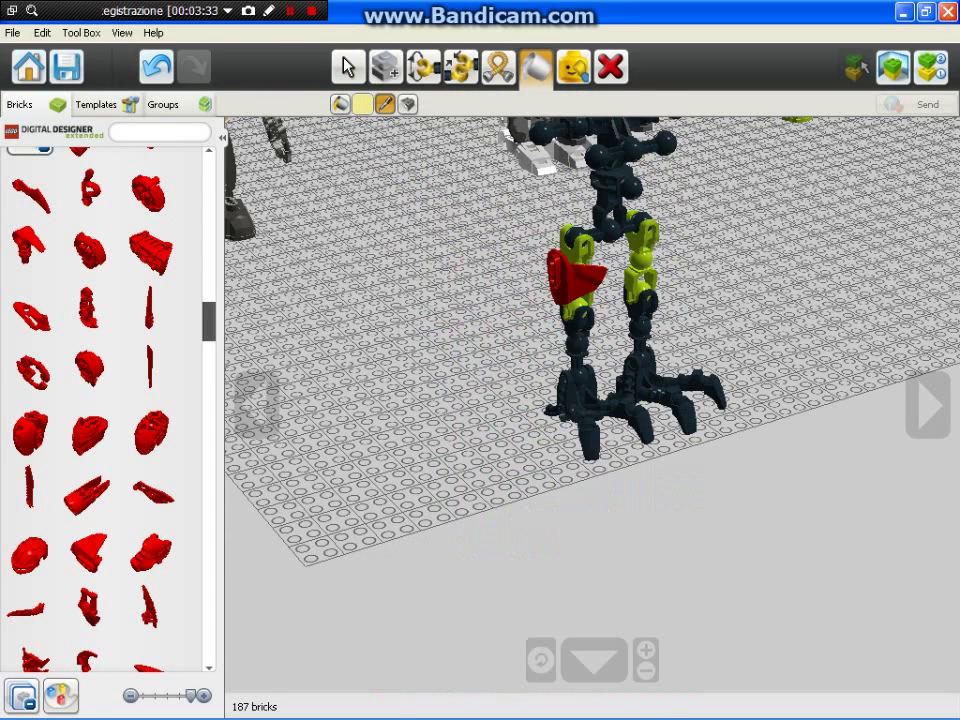
{"action": "left_click", "coordinate": [574, 280]}
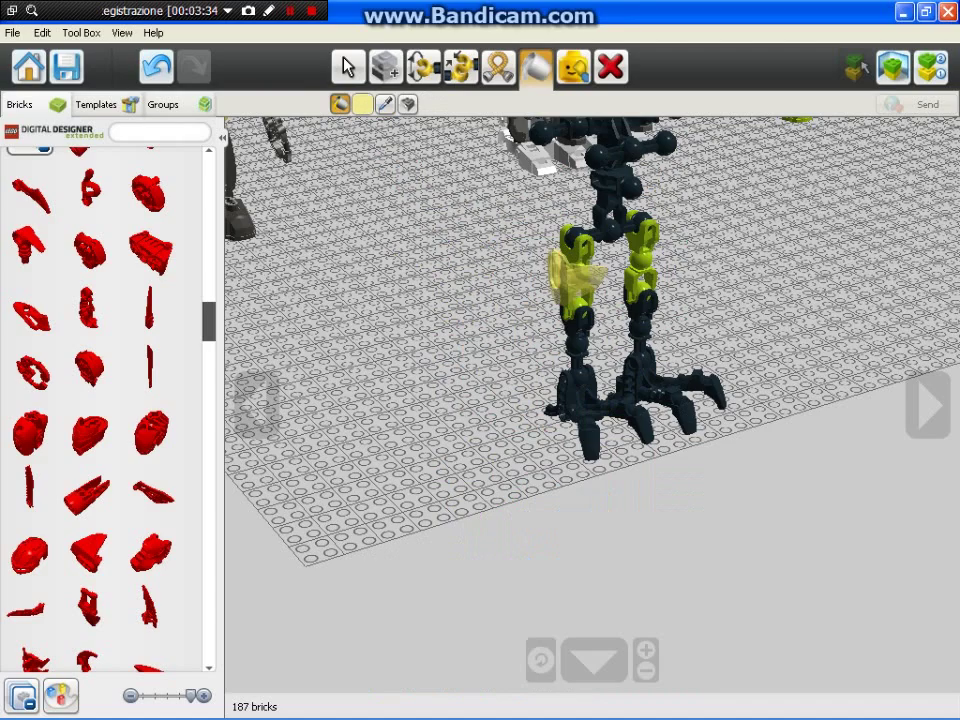
Step: Clone the translucent yellow thigh shell and attach the copy to the front of the other thigh
{"action": "left_click", "coordinate": [385, 67]}
{"action": "left_click", "coordinate": [655, 275]}
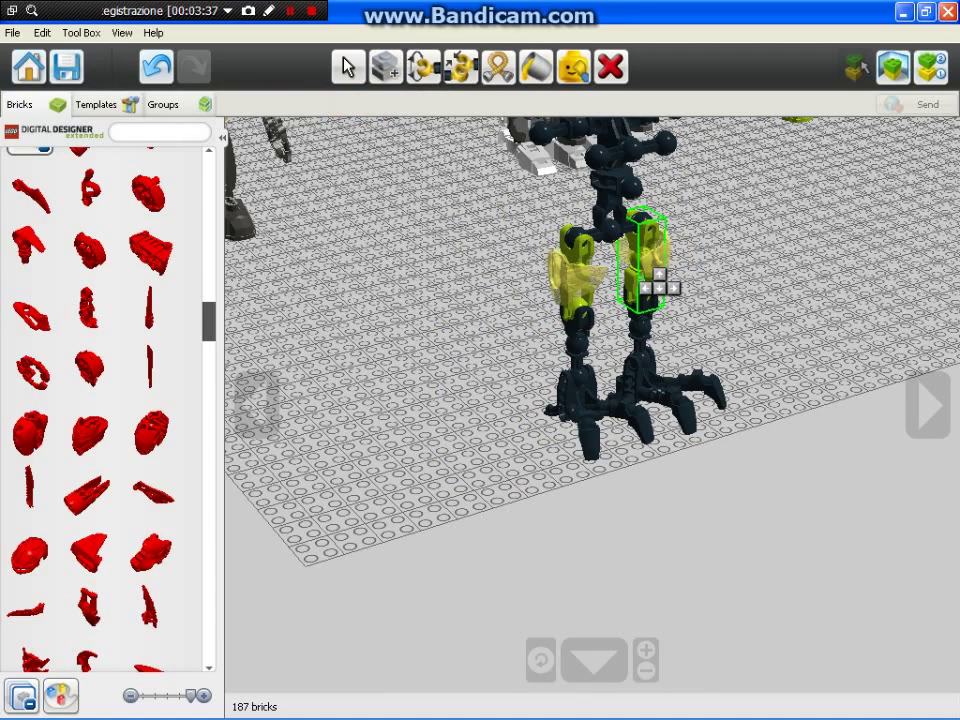
{"action": "left_click", "coordinate": [659, 287]}
Step: Clone the lime green thigh piece and attach a copy to each shoulder ball as a sideways upper arm
{"action": "scroll", "coordinate": [657, 285], "scroll_direction": "down", "scroll_amount": 6}
{"action": "scroll", "coordinate": [622, 263], "scroll_direction": "up", "scroll_amount": 4}
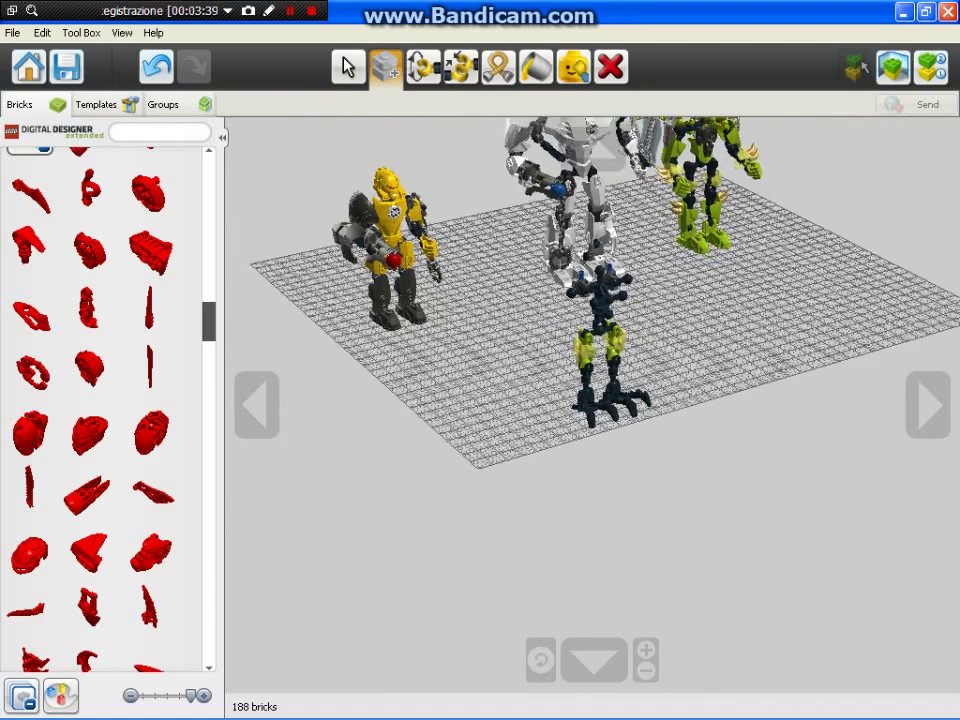
{"action": "scroll", "coordinate": [613, 262], "scroll_direction": "up", "scroll_amount": 3}
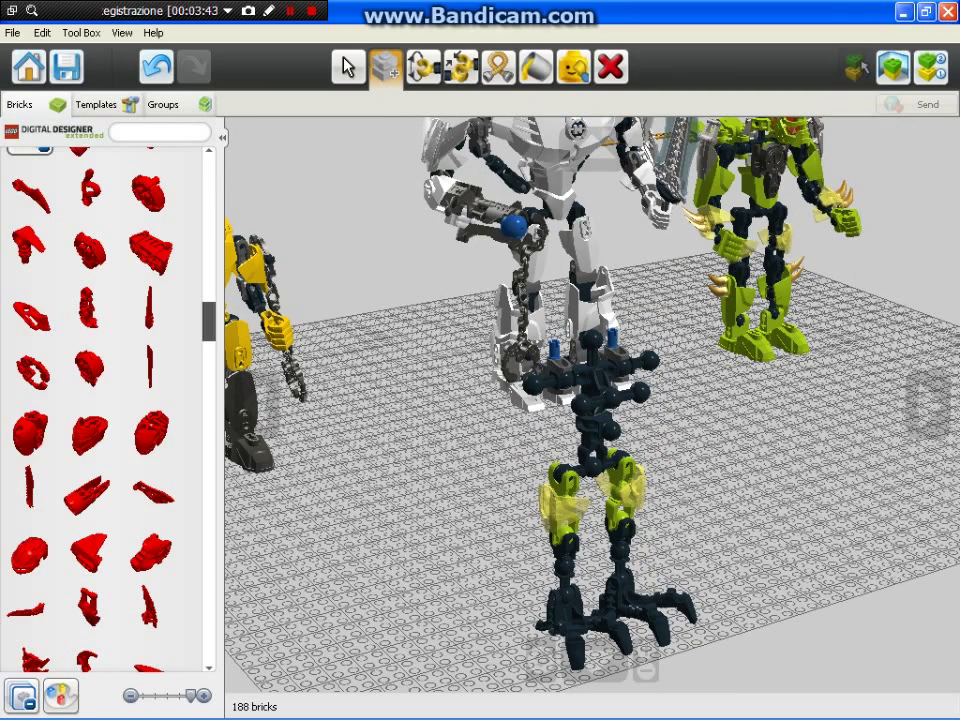
{"action": "left_click", "coordinate": [565, 508]}
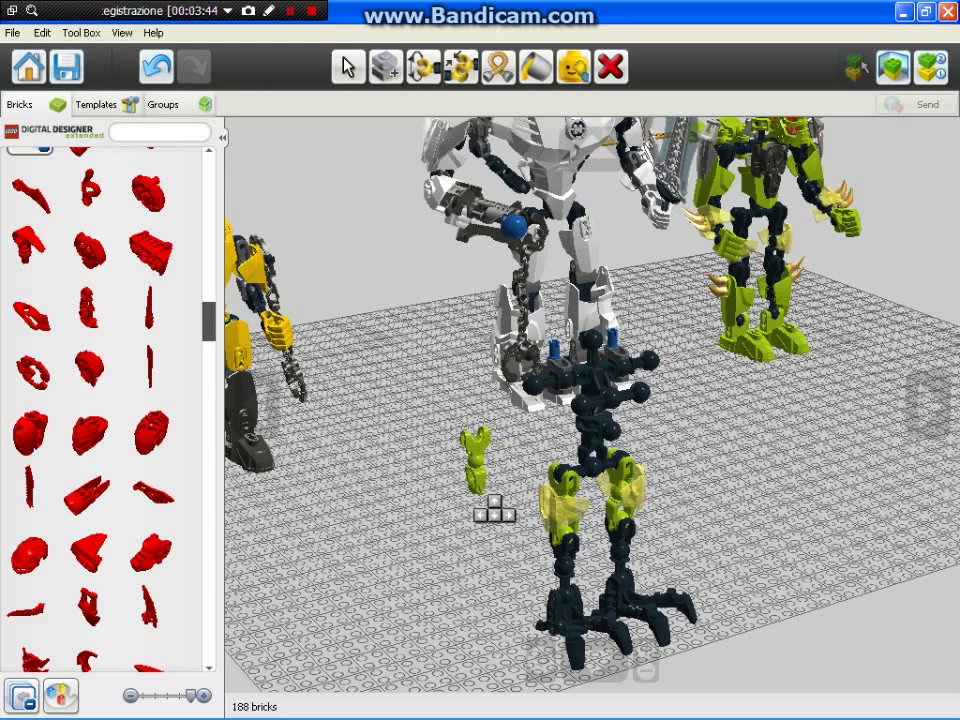
{"action": "key", "text": "Up"}
{"action": "left_click", "coordinate": [504, 412]}
{"action": "left_click", "coordinate": [500, 402]}
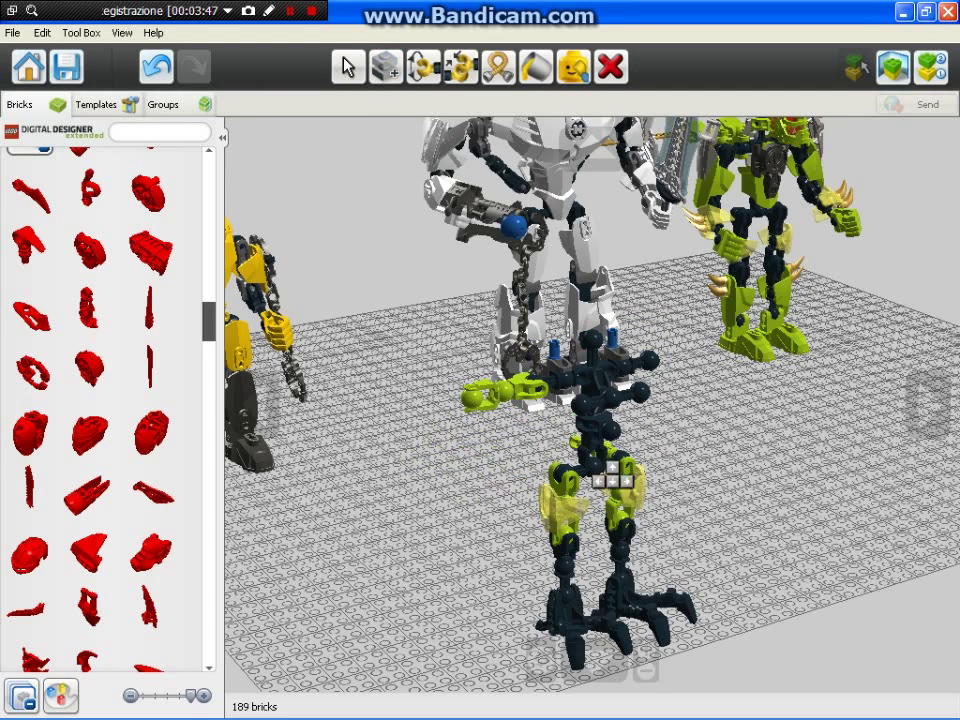
{"action": "left_click", "coordinate": [693, 376]}
Step: Clone the black lower leg piece and attach a copy to the end of each upper arm as a forearm
{"action": "left_click", "coordinate": [570, 565]}
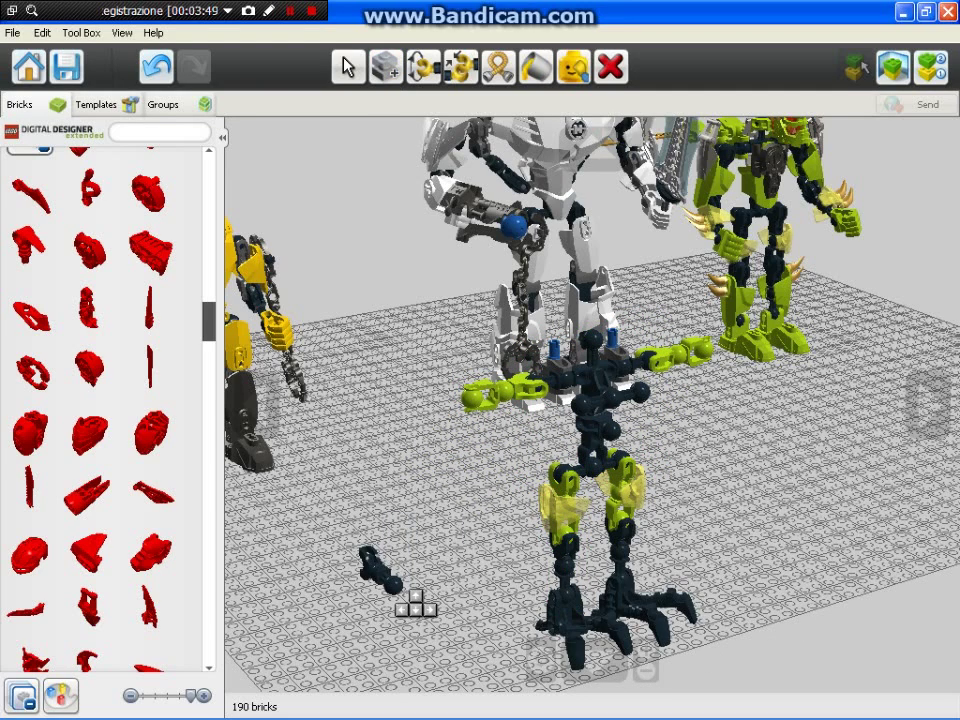
{"action": "left_click", "coordinate": [428, 418]}
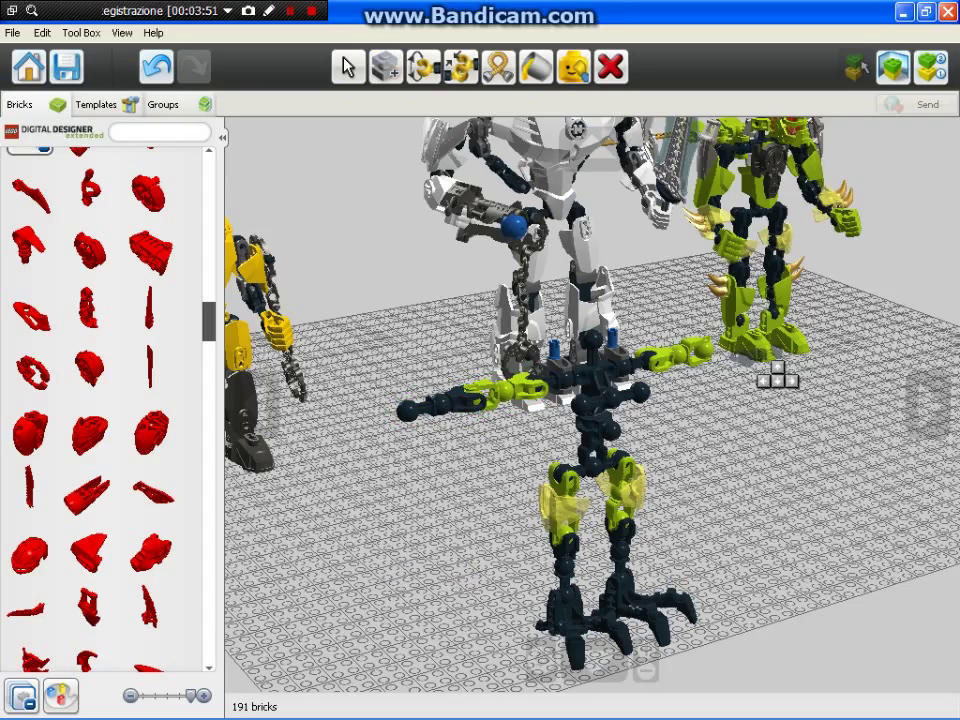
{"action": "left_click", "coordinate": [746, 369]}
Step: Paint both lime green upper arms dark grey
{"action": "right_click_drag", "start_coordinate": [746, 369], "coordinate": [650, 369]}
{"action": "scroll", "coordinate": [620, 465], "scroll_direction": "down", "scroll_amount": 3}
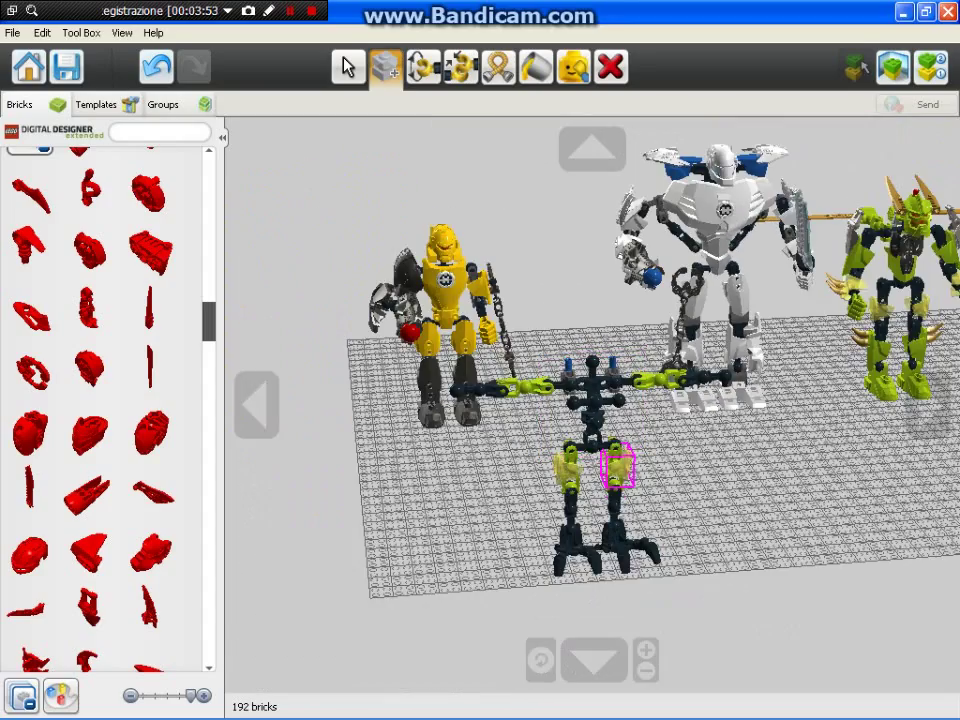
{"action": "right_click_drag", "start_coordinate": [620, 465], "coordinate": [860, 462]}
{"action": "left_click", "coordinate": [536, 66]}
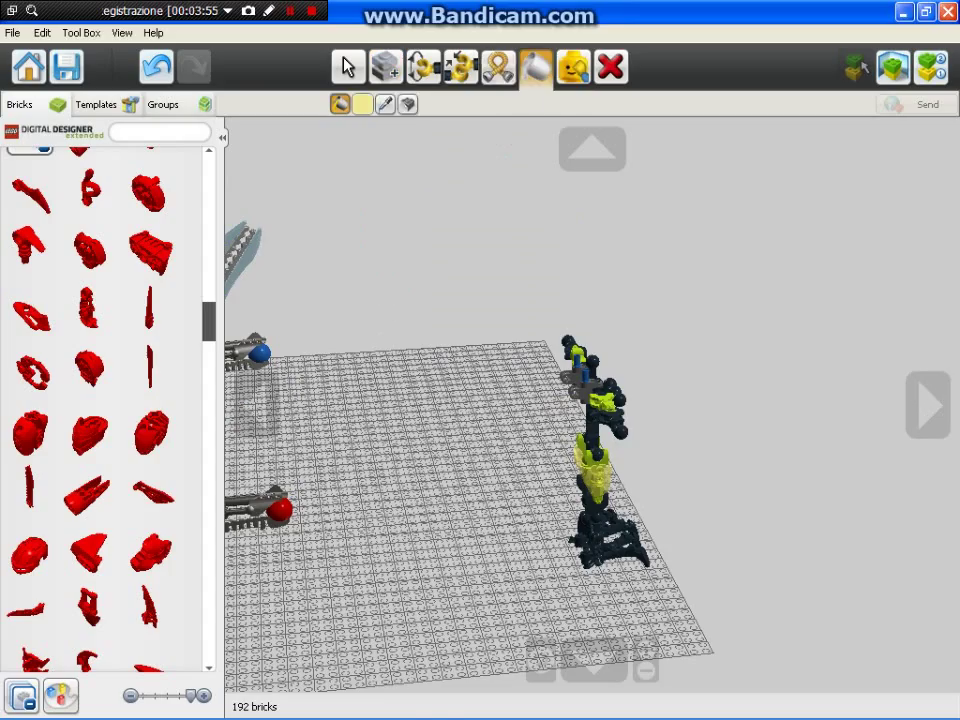
{"action": "left_click", "coordinate": [362, 104]}
{"action": "left_click", "coordinate": [428, 167]}
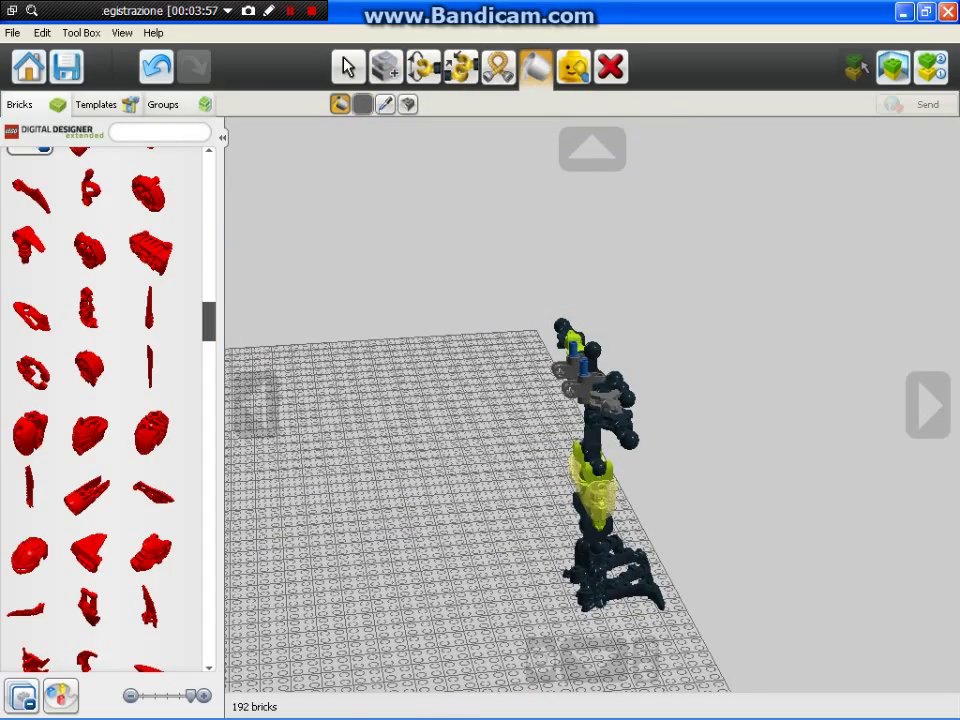
{"action": "right_click_drag", "start_coordinate": [700, 400], "coordinate": [490, 405]}
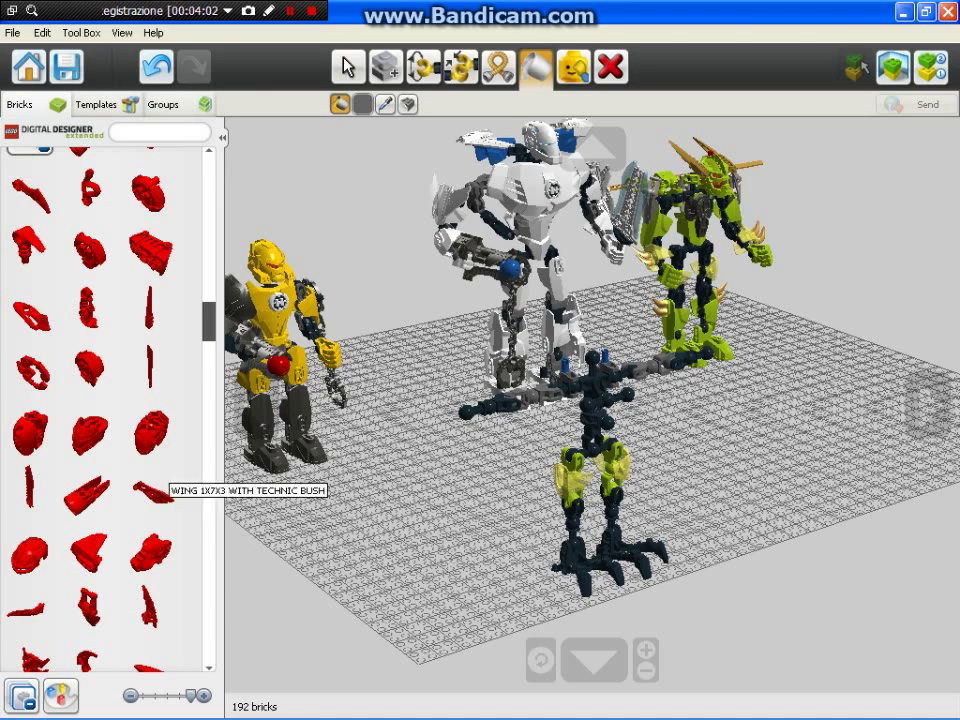
Step: Clone the translucent yellow thigh shell and attach the copy to the front of the lower torso
{"action": "scroll", "coordinate": [150, 460], "scroll_direction": "up", "scroll_amount": 1}
{"action": "left_click", "coordinate": [385, 66]}
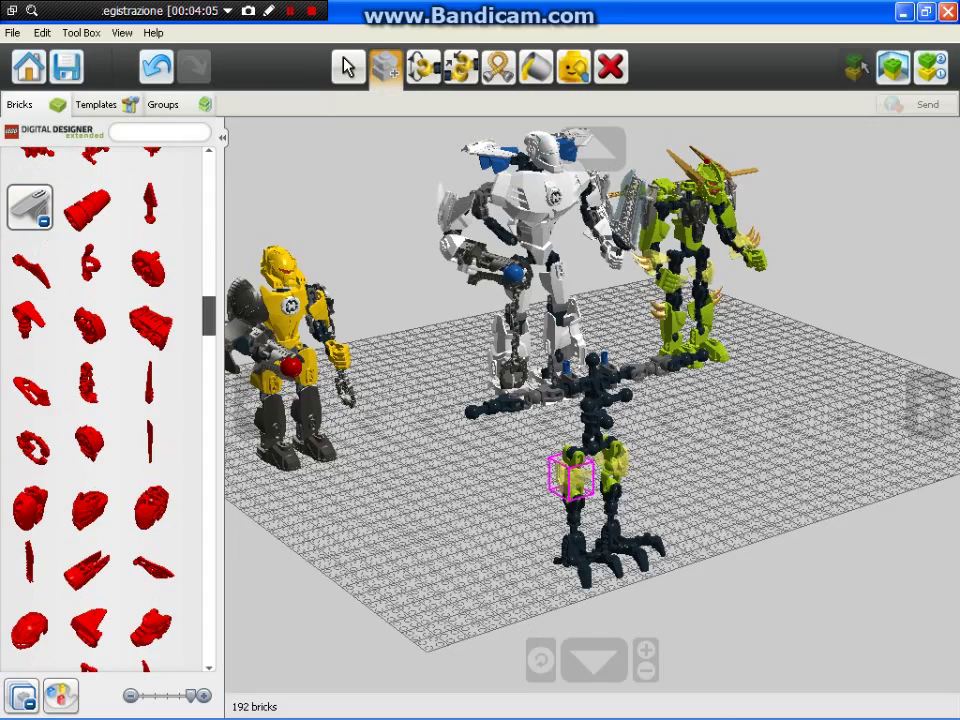
{"action": "scroll", "coordinate": [739, 508], "scroll_direction": "up", "scroll_amount": 5}
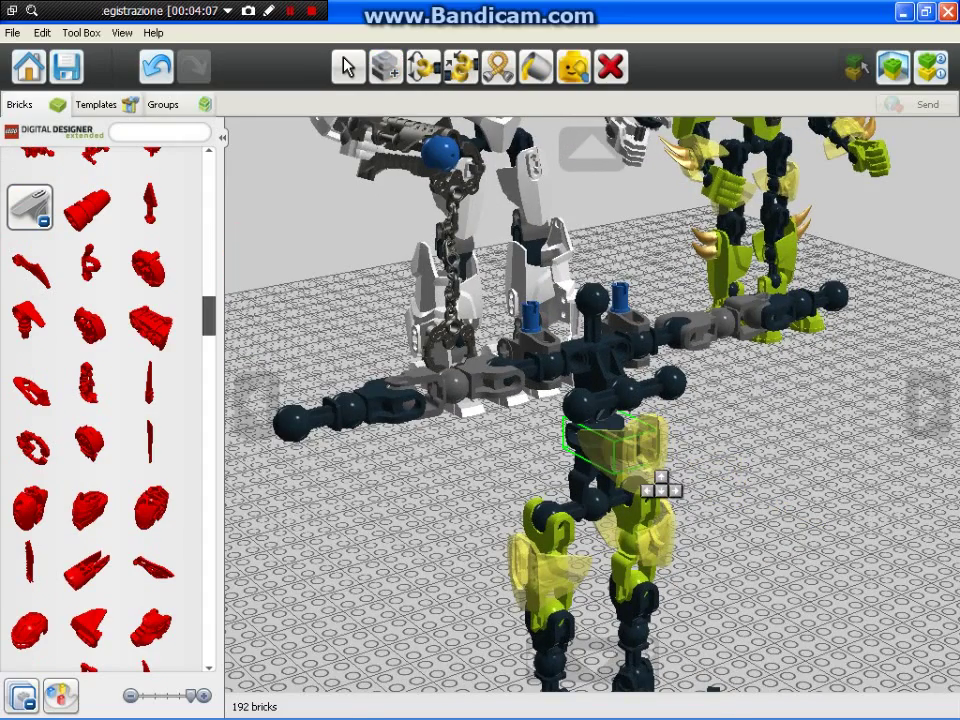
{"action": "left_click", "coordinate": [661, 486]}
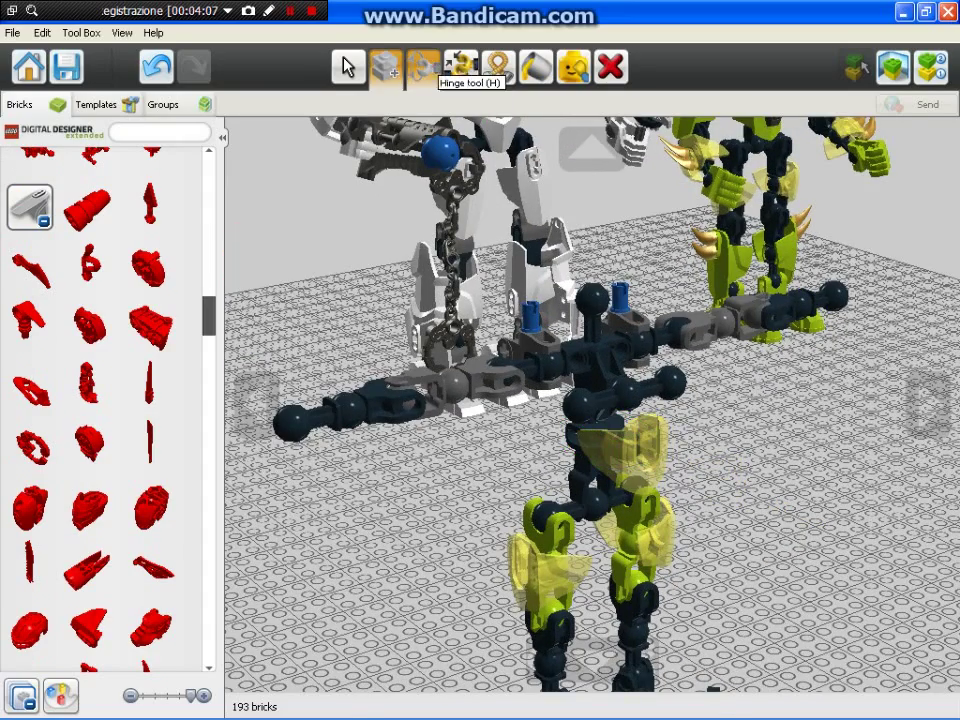
Step: Rotate the lower torso shell with the Hinge tool so its point faces down, and paint it black
{"action": "left_click", "coordinate": [423, 66]}
{"action": "left_click", "coordinate": [625, 450]}
{"action": "left_click_drag", "start_coordinate": [594, 485], "coordinate": [584, 464]}
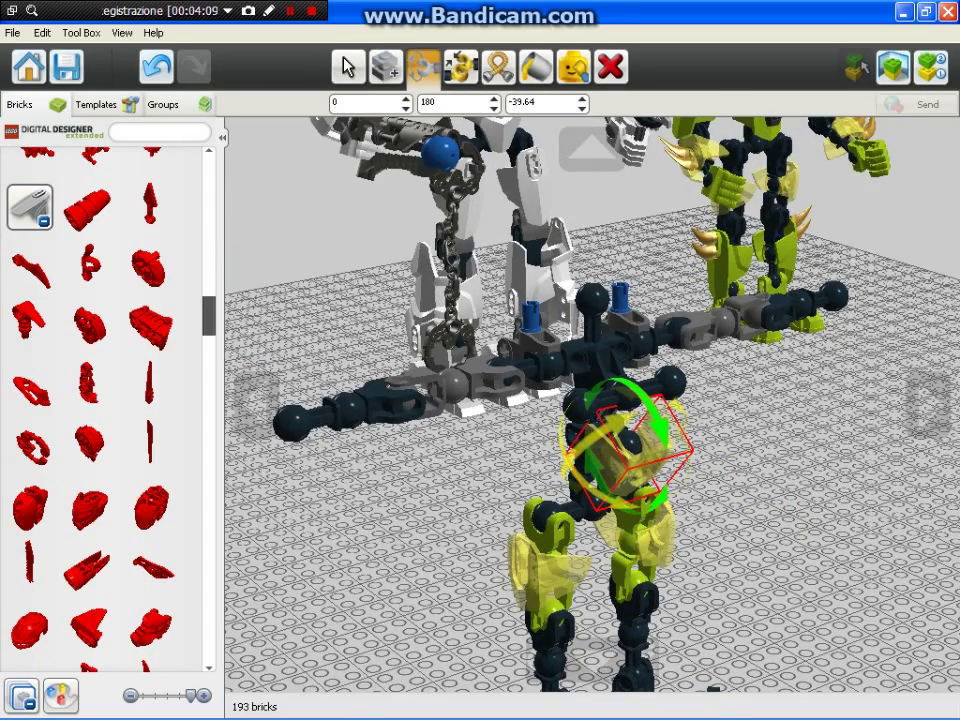
{"action": "left_click", "coordinate": [537, 67]}
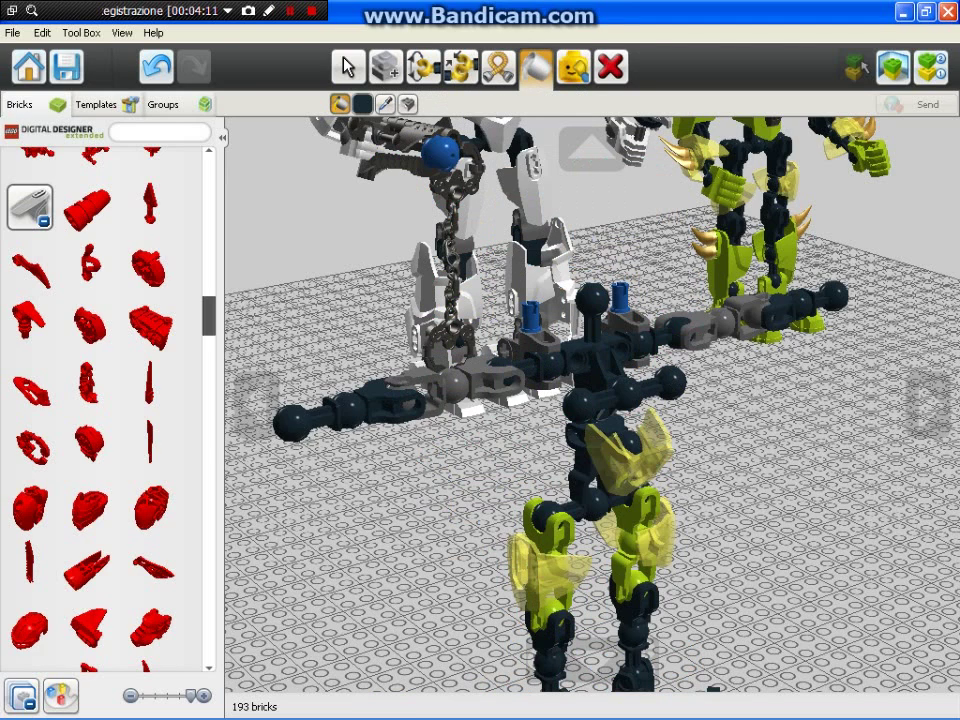
{"action": "left_click", "coordinate": [628, 450]}
{"action": "key", "text": "c"}
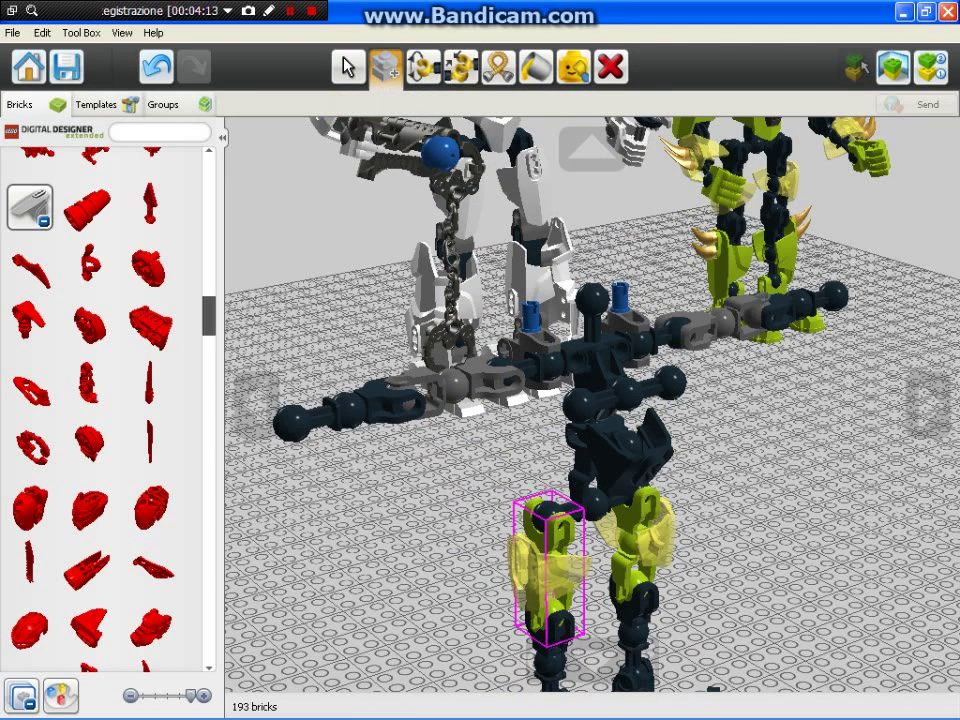
{"action": "left_click", "coordinate": [545, 575]}
{"action": "left_click", "coordinate": [467, 638]}
{"action": "left_click", "coordinate": [346, 68]}
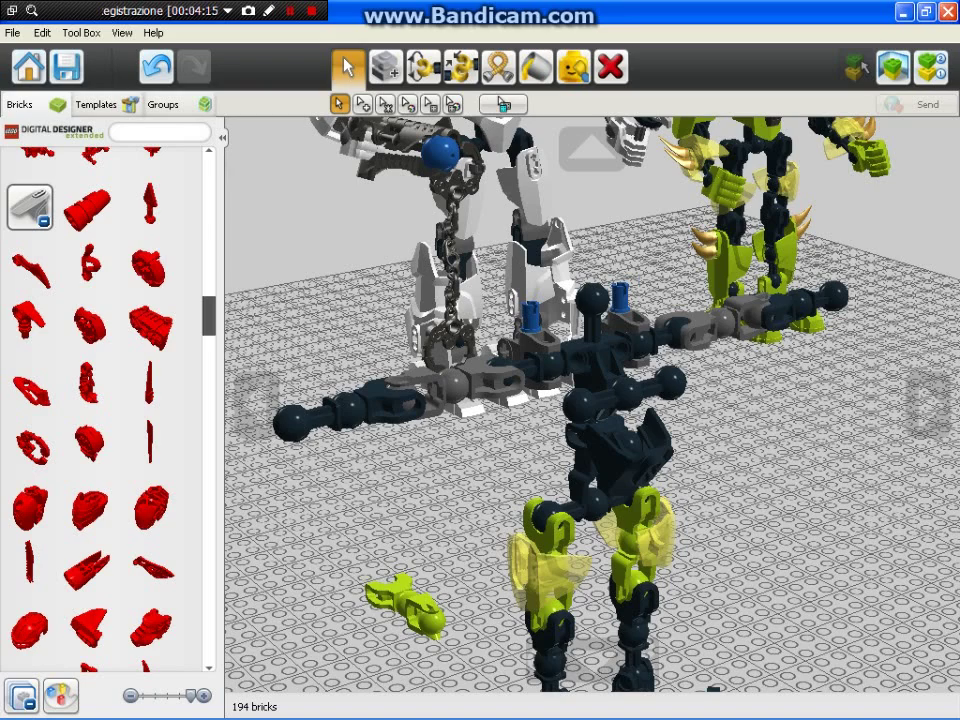
{"action": "left_click_drag", "start_coordinate": [404, 607], "coordinate": [340, 611]}
{"action": "key", "text": "Delete"}
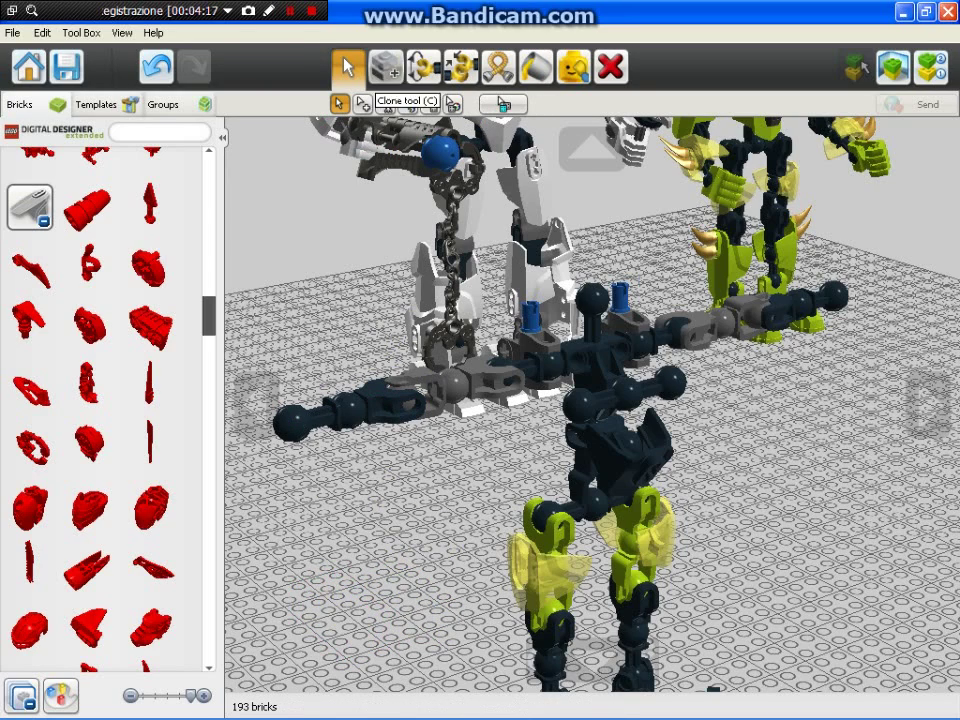
Step: Clone the translucent yellow thigh shell and attach two copies side by side to the upper chest, points down
{"action": "left_click", "coordinate": [386, 68]}
{"action": "left_click", "coordinate": [540, 563]}
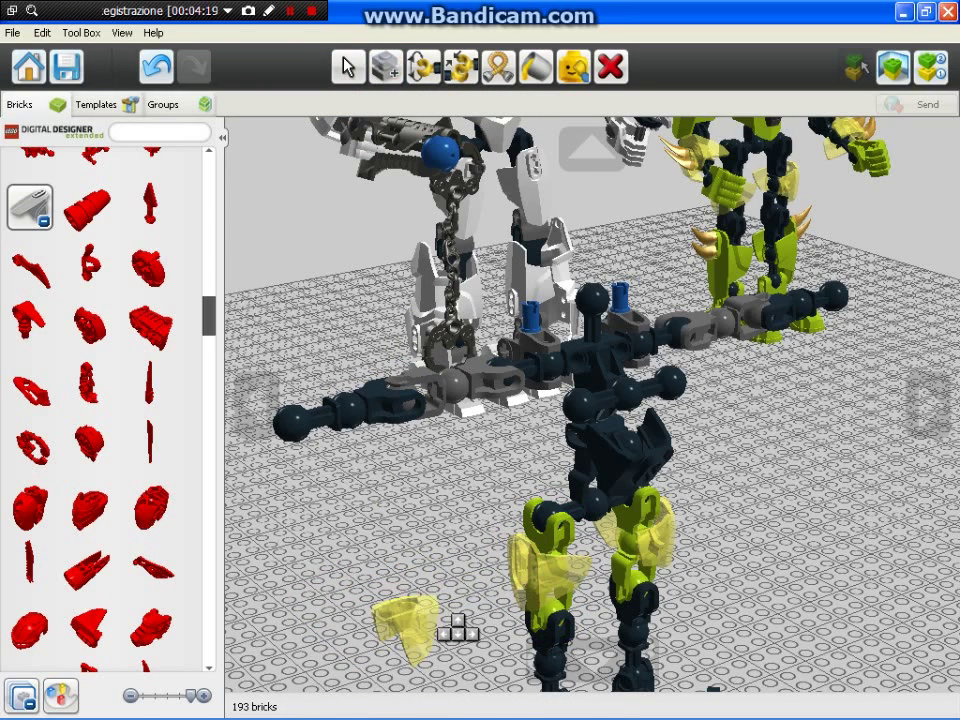
{"action": "left_click", "coordinate": [572, 432]}
{"action": "left_click", "coordinate": [584, 421]}
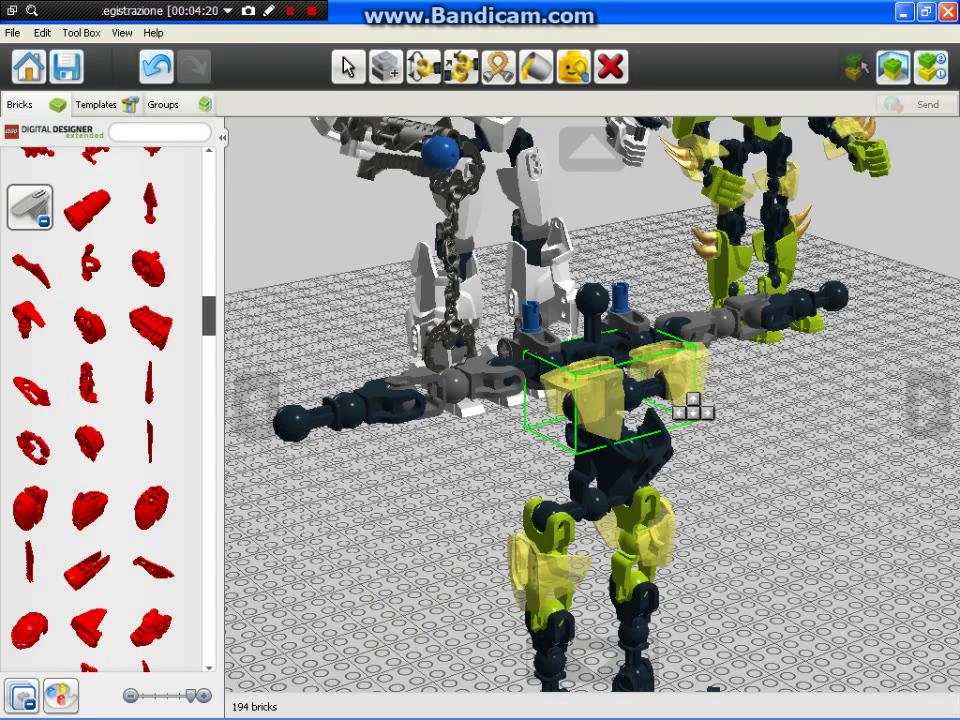
{"action": "left_click", "coordinate": [692, 406]}
Step: Paint both upper chest shells black
{"action": "left_click", "coordinate": [536, 68]}
{"action": "left_click", "coordinate": [597, 398]}
{"action": "left_click", "coordinate": [684, 378]}
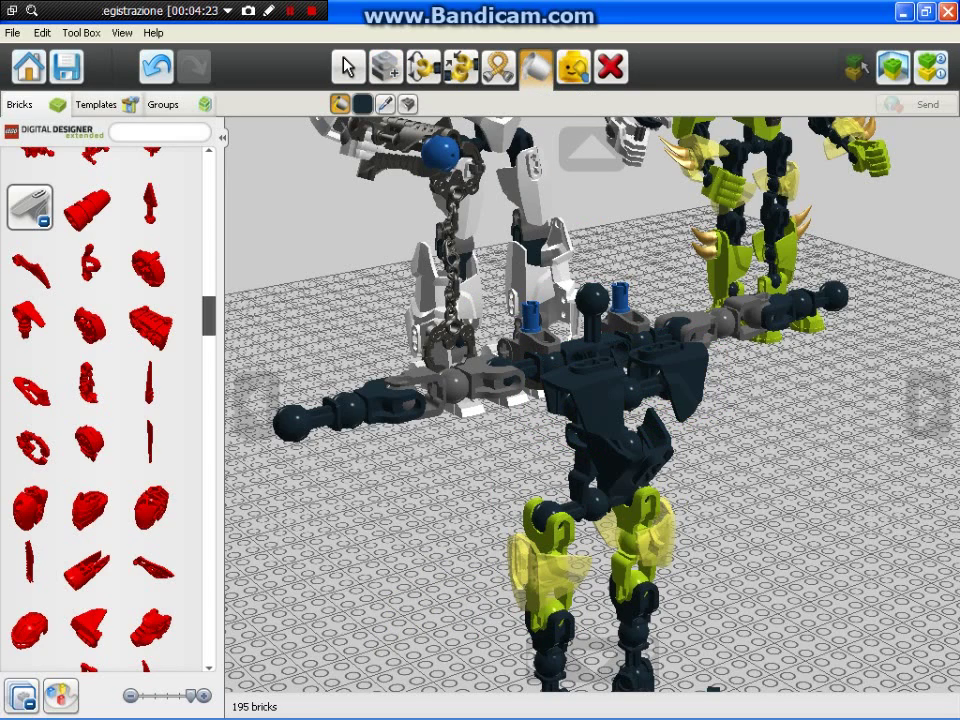
Step: Place a red dome brick and a tall round brick on the baseplate beside the new figure
{"action": "scroll", "coordinate": [684, 378], "scroll_direction": "down", "scroll_amount": 3}
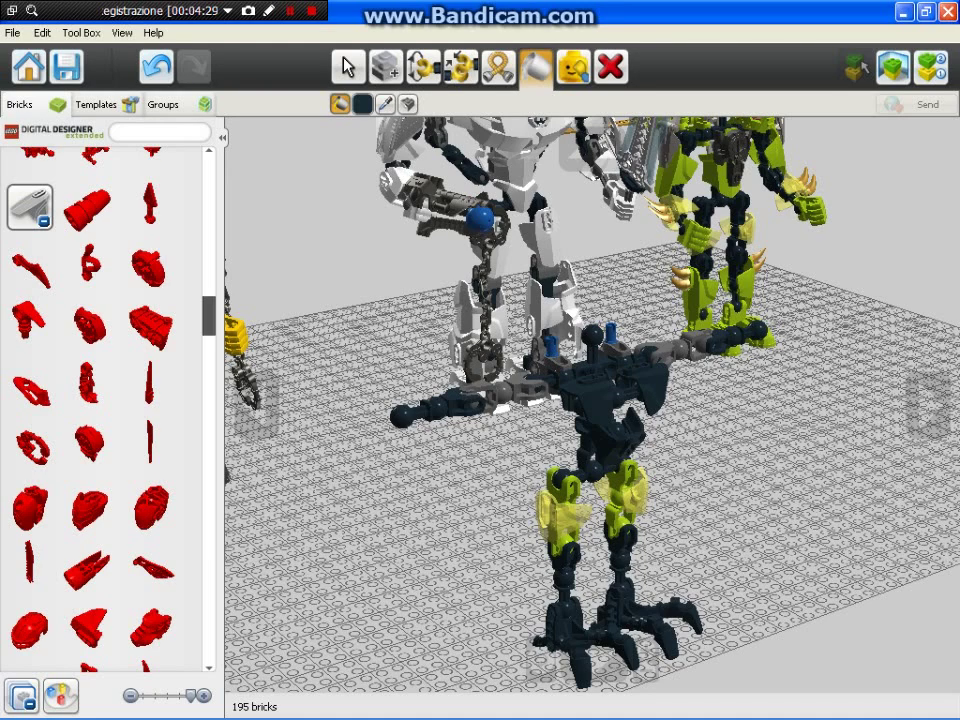
{"action": "scroll", "coordinate": [40, 300], "scroll_direction": "up", "scroll_amount": 8}
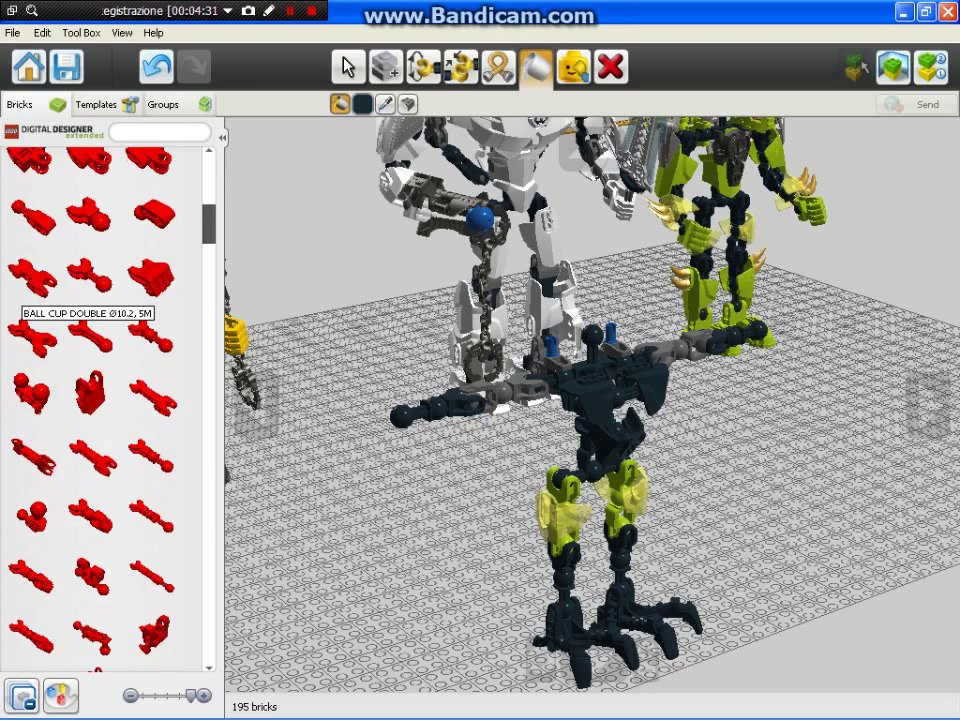
{"action": "scroll", "coordinate": [110, 240], "scroll_direction": "up", "scroll_amount": 4}
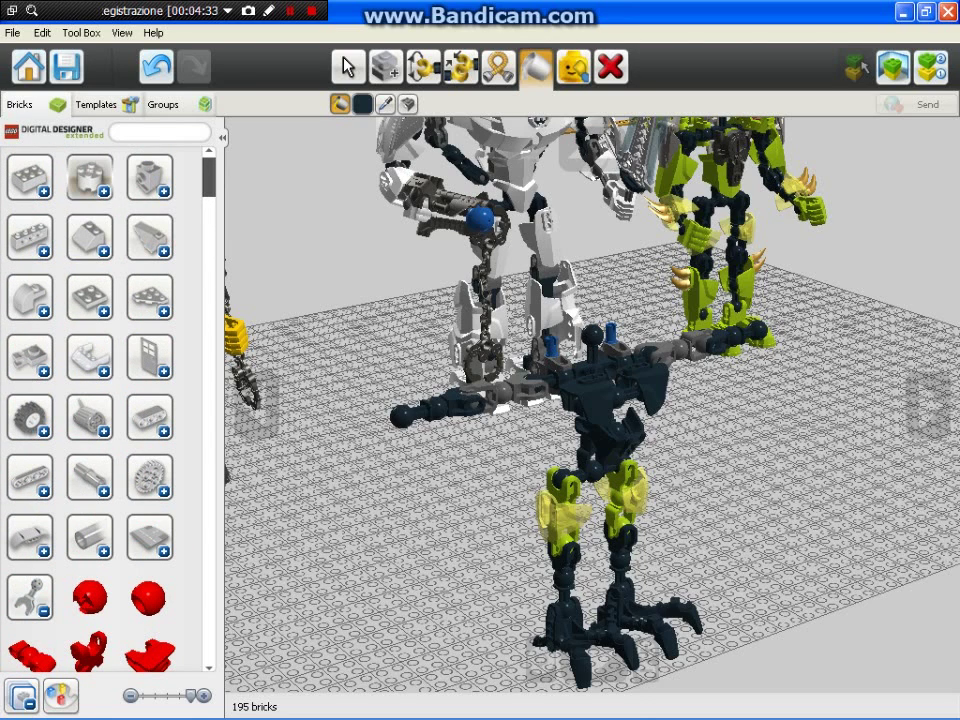
{"action": "left_click", "coordinate": [90, 177]}
{"action": "left_click", "coordinate": [147, 302]}
{"action": "left_click", "coordinate": [334, 618]}
{"action": "scroll", "coordinate": [86, 470], "scroll_direction": "down", "scroll_amount": 1}
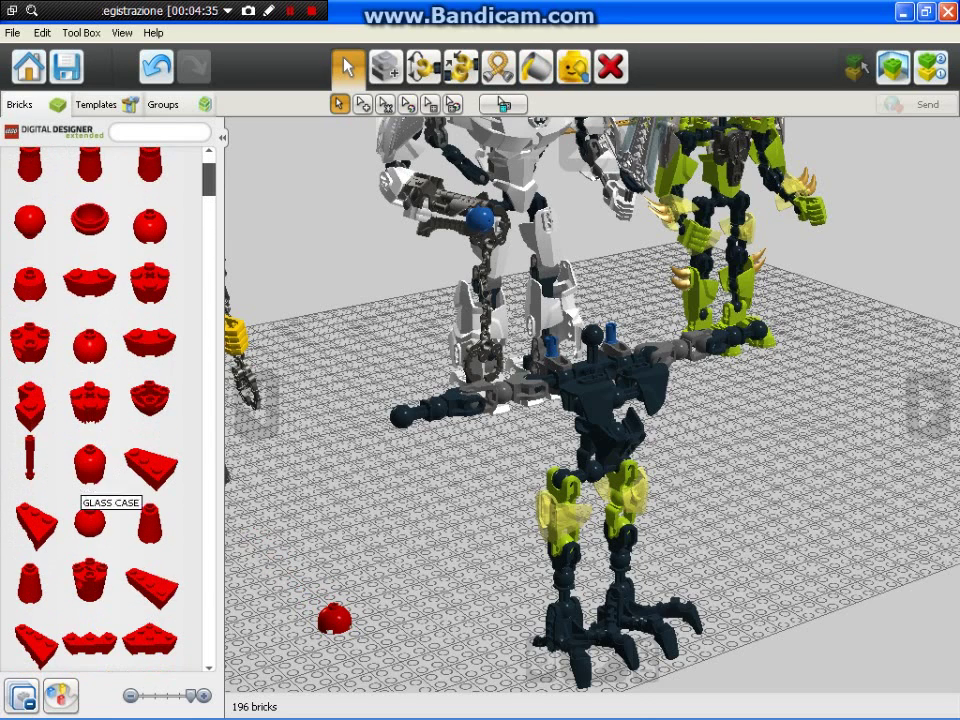
{"action": "left_click", "coordinate": [90, 578]}
{"action": "left_click", "coordinate": [374, 598]}
{"action": "scroll", "coordinate": [142, 455], "scroll_direction": "up", "scroll_amount": 1}
{"action": "left_click", "coordinate": [90, 177]}
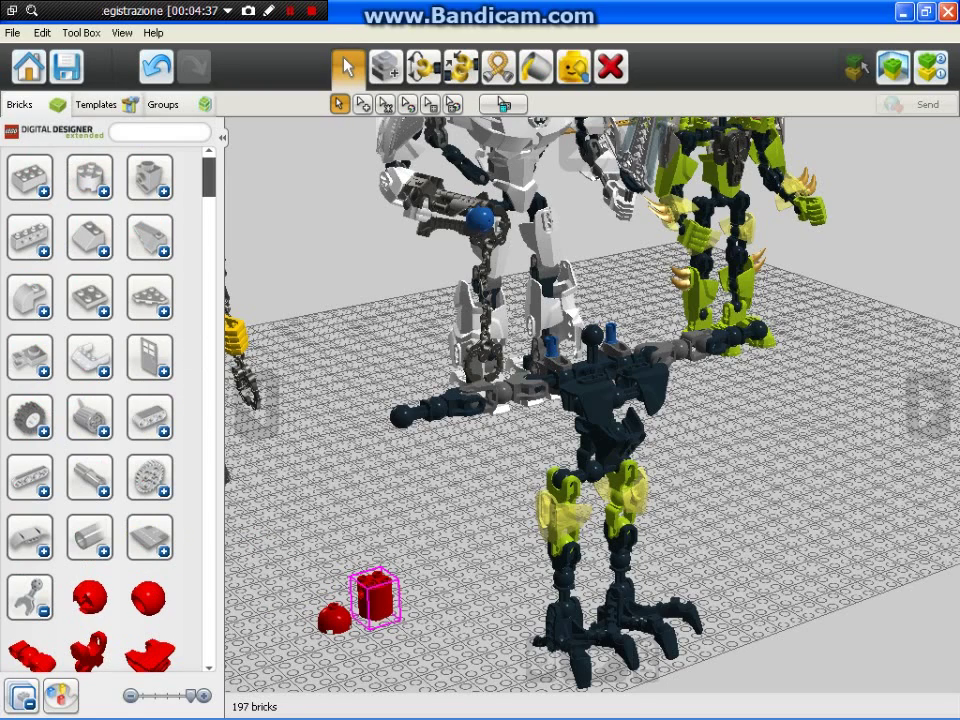
Step: Stack the dome on top of the round brick and paint both lime green
{"action": "left_click", "coordinate": [334, 618]}
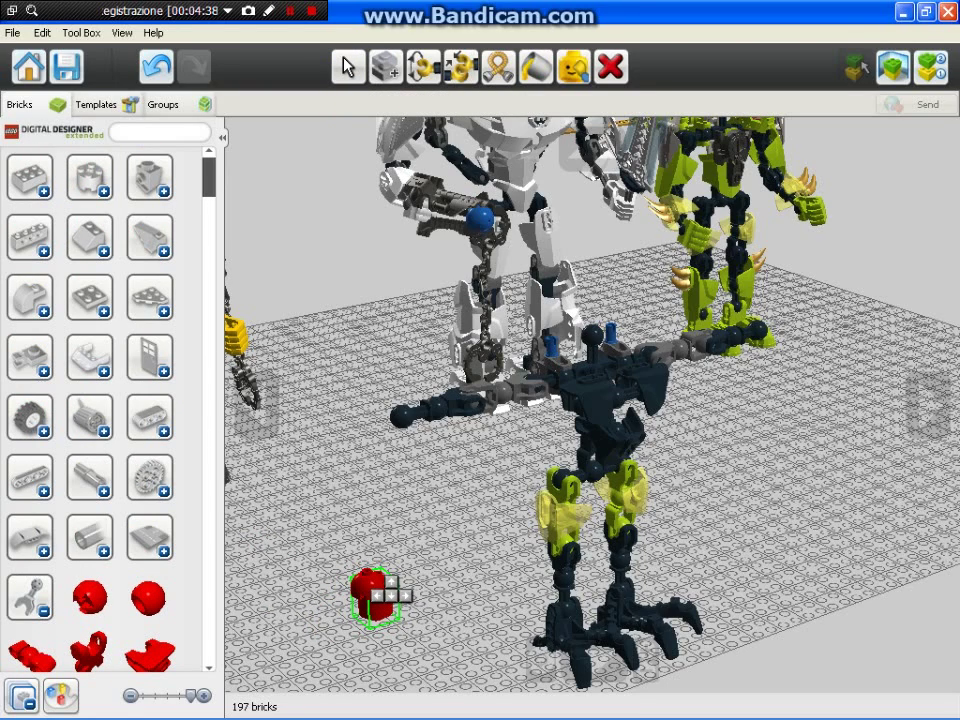
{"action": "left_click", "coordinate": [344, 65]}
{"action": "left_click", "coordinate": [536, 66]}
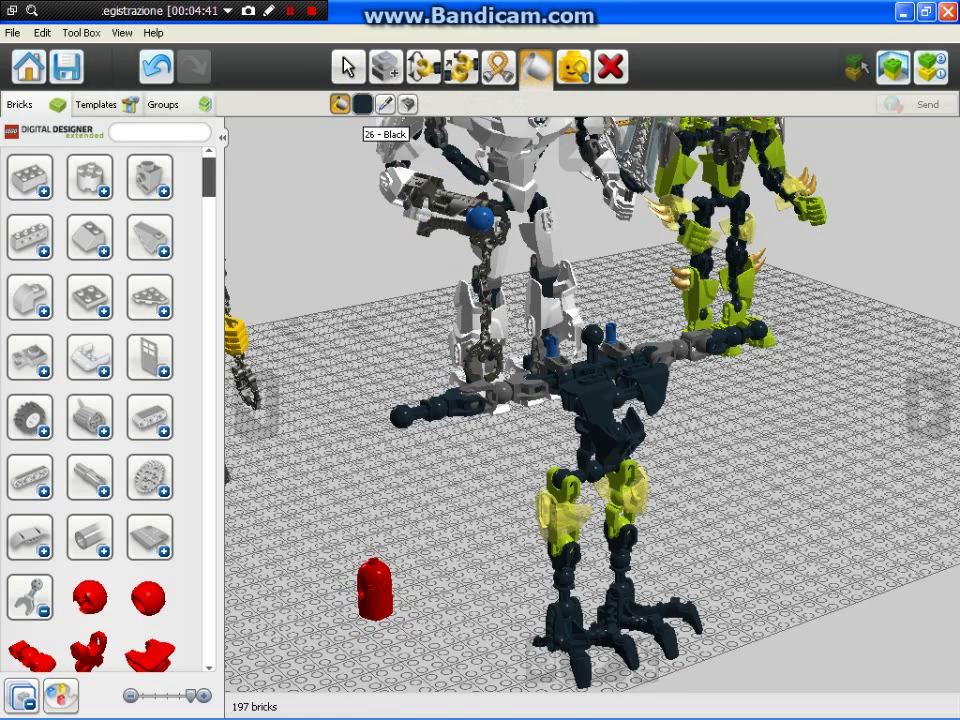
{"action": "left_click", "coordinate": [362, 104]}
{"action": "left_click", "coordinate": [427, 295]}
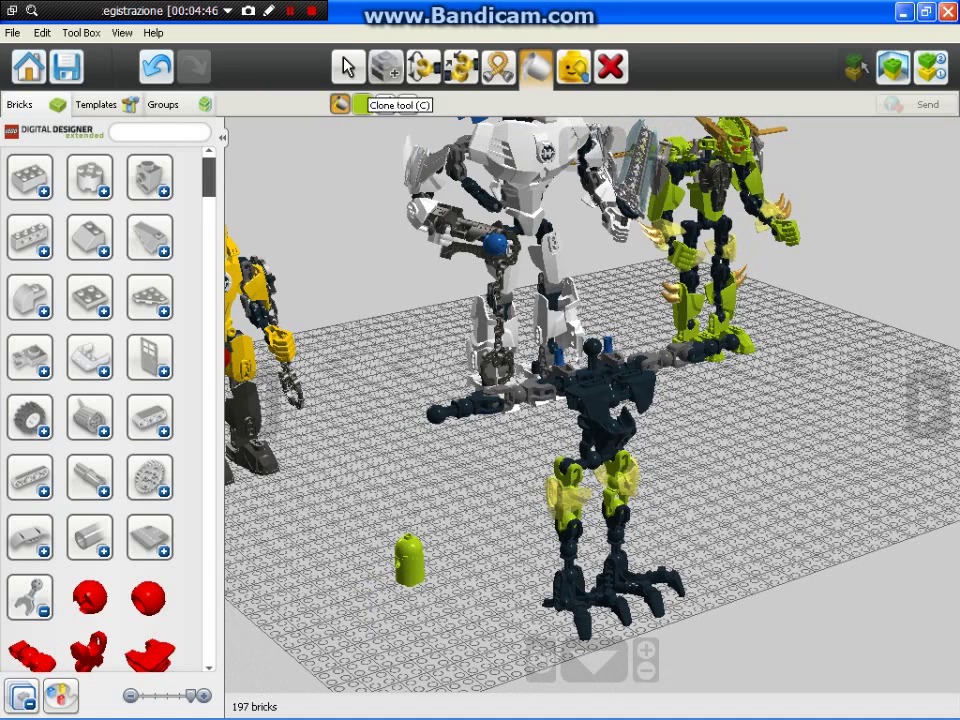
Step: Clone the assembled lime capsule and attach the copy lying flat on one shoulder of the new figure
{"action": "left_click", "coordinate": [348, 66]}
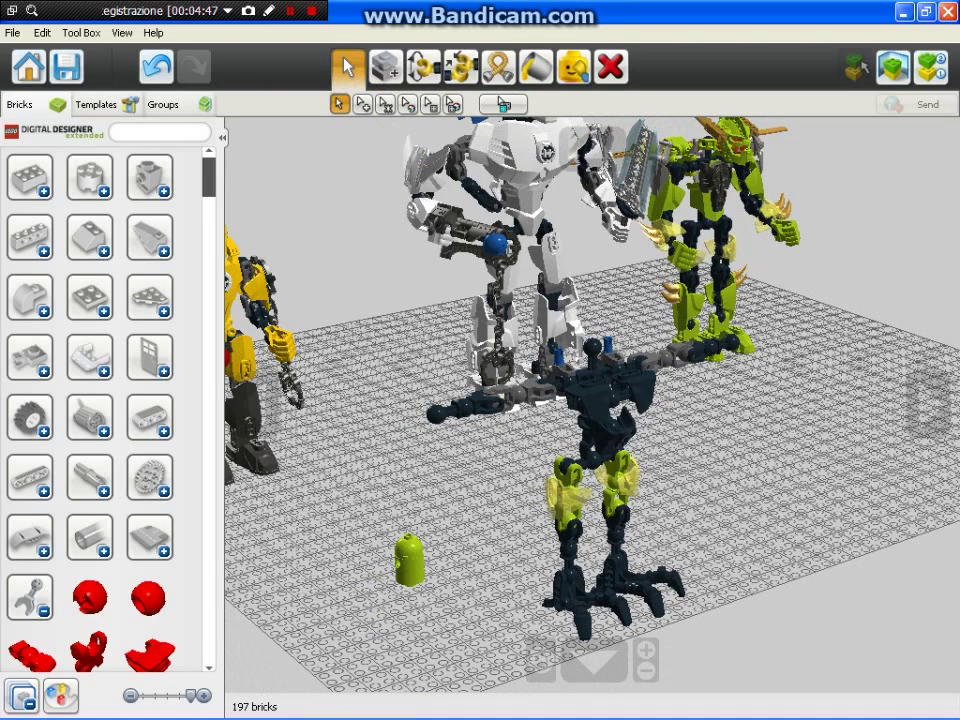
{"action": "left_click_drag", "start_coordinate": [361, 495], "coordinate": [491, 647]}
{"action": "left_click", "coordinate": [385, 66]}
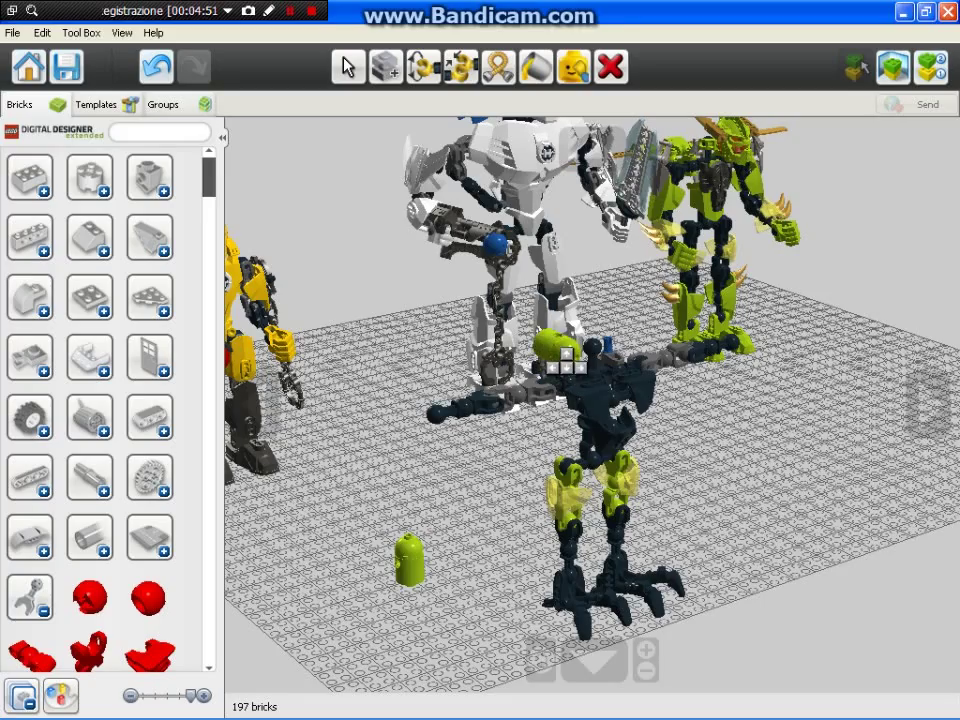
{"action": "left_click", "coordinate": [555, 346]}
Step: Move the original lime capsule from the baseplate onto the figure's other shoulder, lying flat beside the first one
{"action": "left_click", "coordinate": [928, 405]}
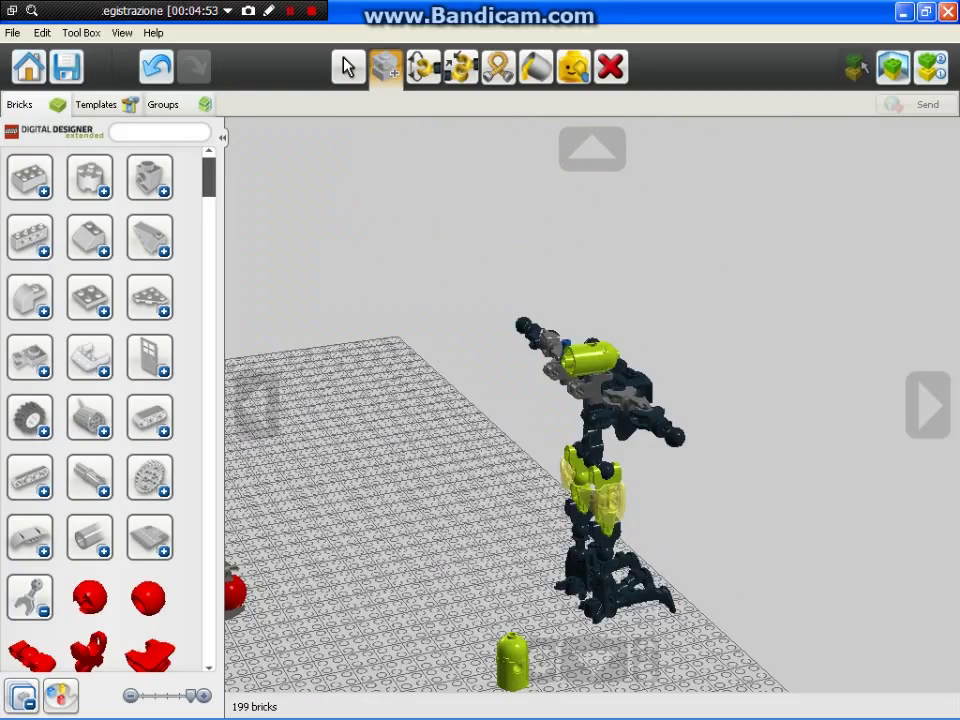
{"action": "scroll", "coordinate": [592, 405], "scroll_direction": "down", "scroll_amount": 1}
{"action": "left_click", "coordinate": [348, 67]}
{"action": "left_click_drag", "start_coordinate": [360, 469], "coordinate": [544, 688]}
{"action": "left_click", "coordinate": [525, 626]}
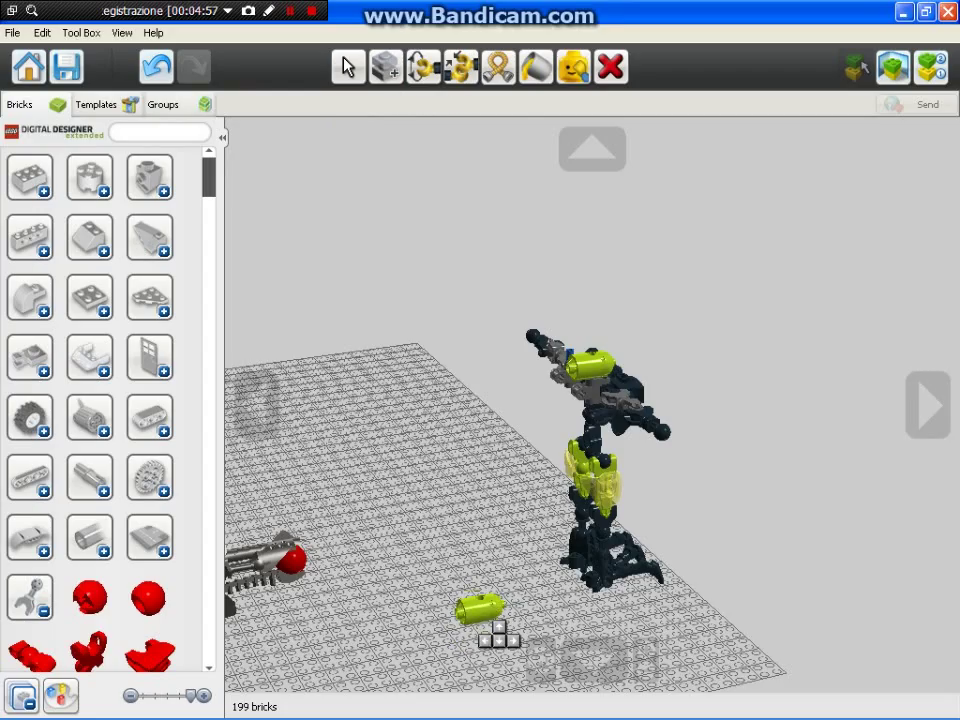
{"action": "left_click", "coordinate": [582, 364]}
{"action": "right_click", "coordinate": [583, 366]}
{"action": "scroll", "coordinate": [583, 366], "scroll_direction": "up", "scroll_amount": 3}
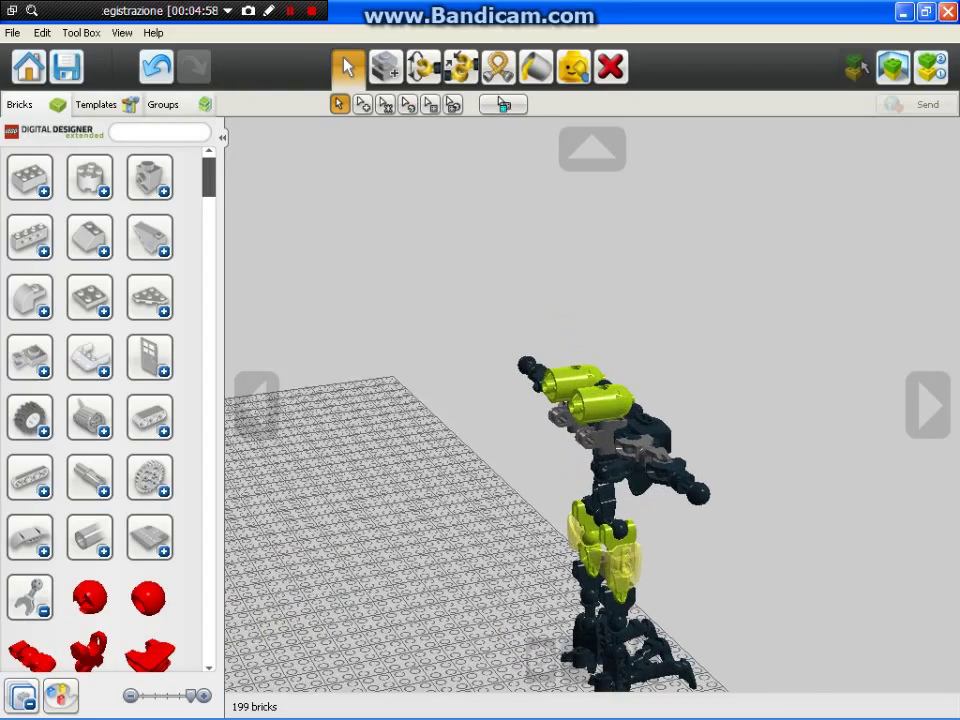
Step: Clone the translucent yellow thigh shell and place the copy on the empty baseplate near the new figure
{"action": "key", "text": "Left"}
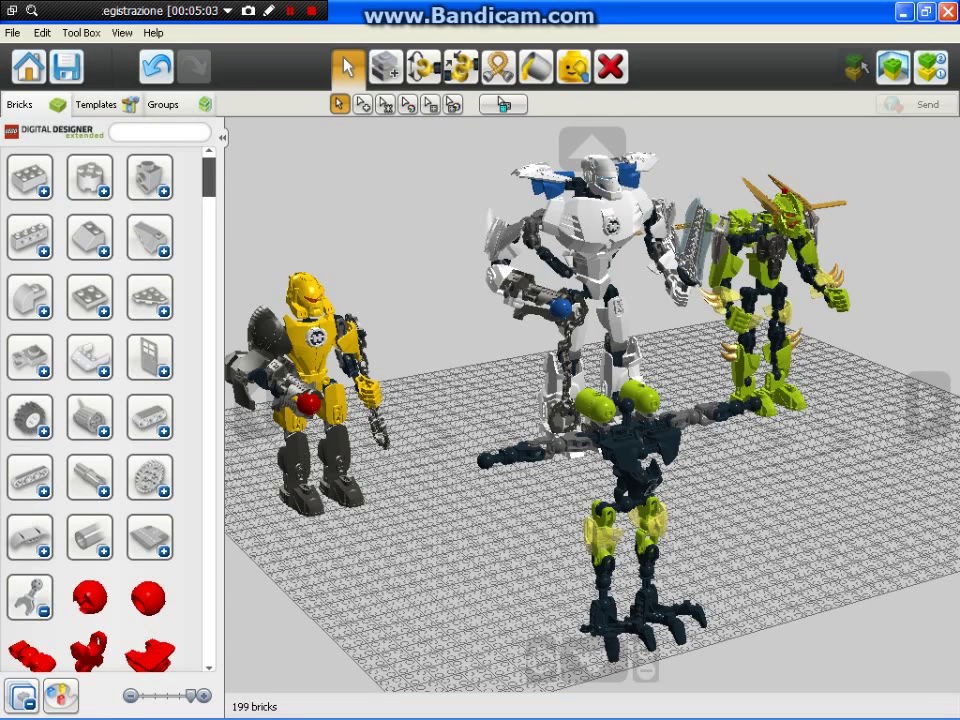
{"action": "key", "text": "c"}
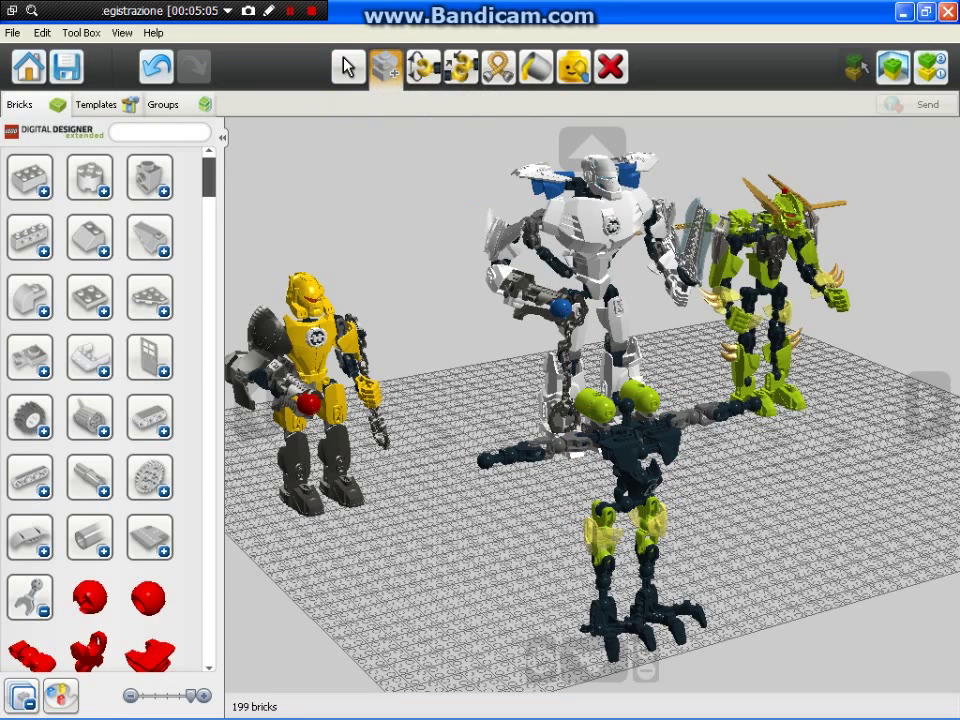
{"action": "left_click", "coordinate": [600, 535]}
{"action": "scroll", "coordinate": [476, 640], "scroll_direction": "down", "scroll_amount": 1}
{"action": "left_click", "coordinate": [484, 627]}
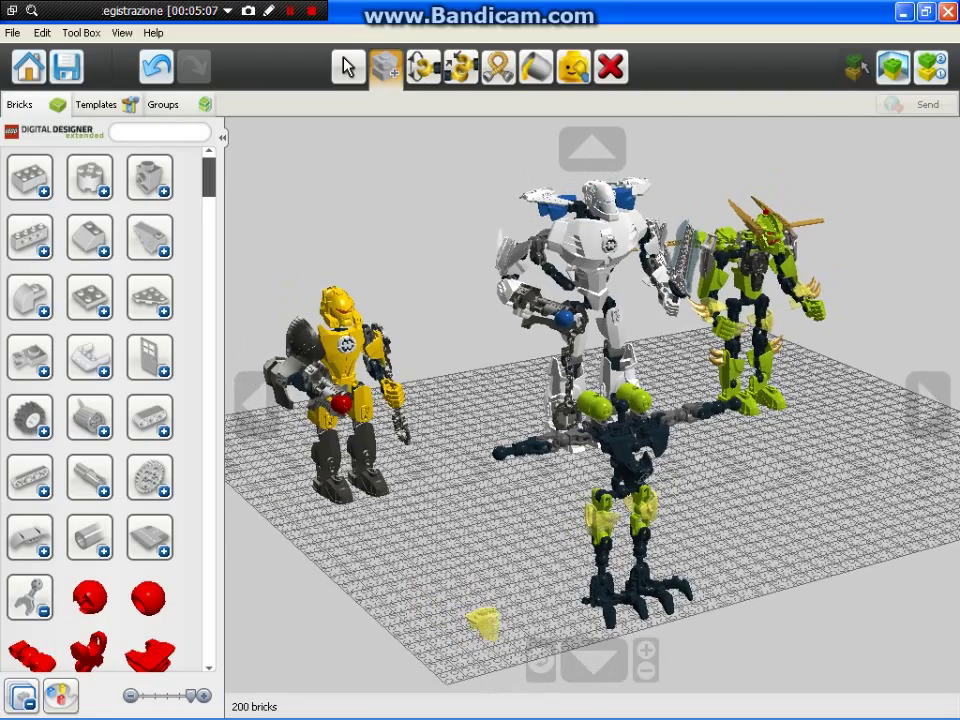
{"action": "scroll", "coordinate": [486, 640], "scroll_direction": "down", "scroll_amount": 1}
{"action": "right_click", "coordinate": [484, 627]}
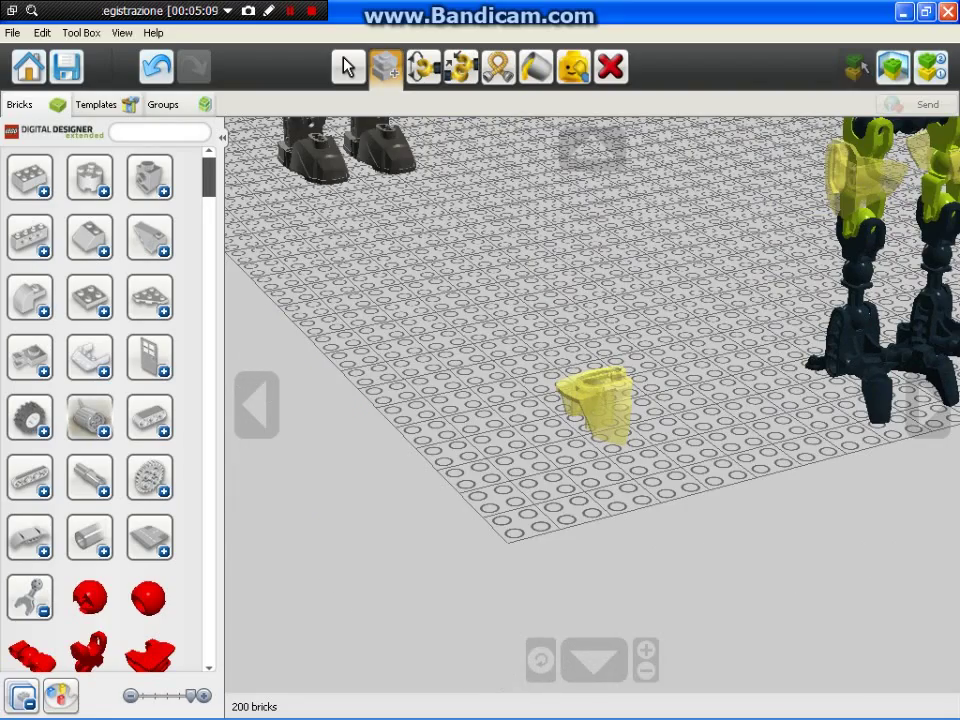
Step: Find the rounded, helmet-like armour shell in the brick library and attach it to the loose translucent yellow shell
{"action": "scroll", "coordinate": [105, 400], "scroll_direction": "down", "scroll_amount": 3}
{"action": "scroll", "coordinate": [105, 400], "scroll_direction": "down", "scroll_amount": 15}
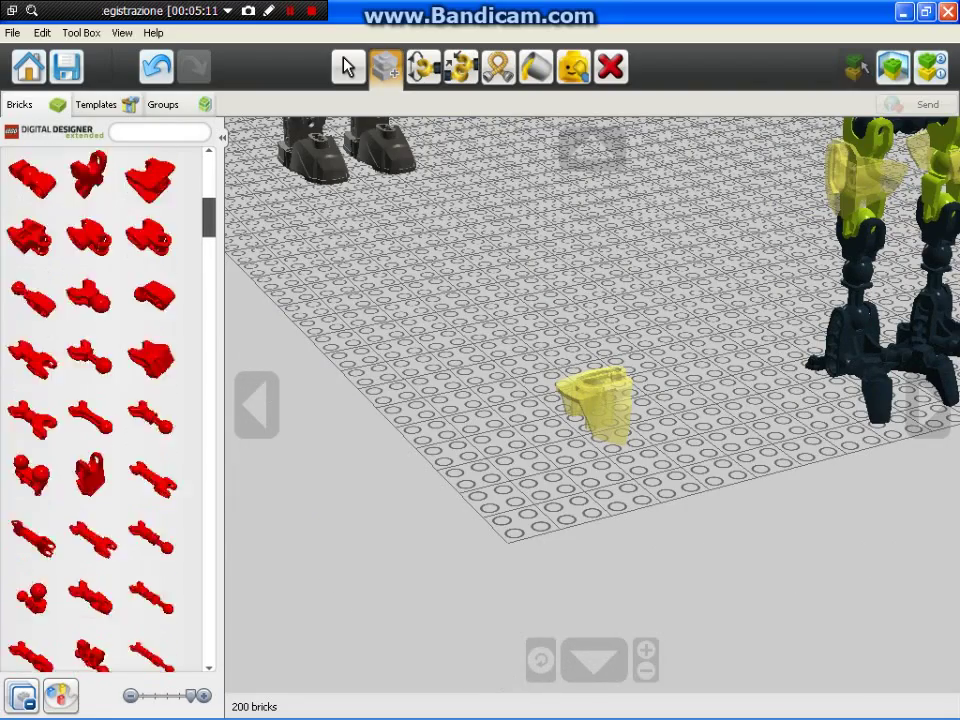
{"action": "scroll", "coordinate": [105, 400], "scroll_direction": "down", "scroll_amount": 6}
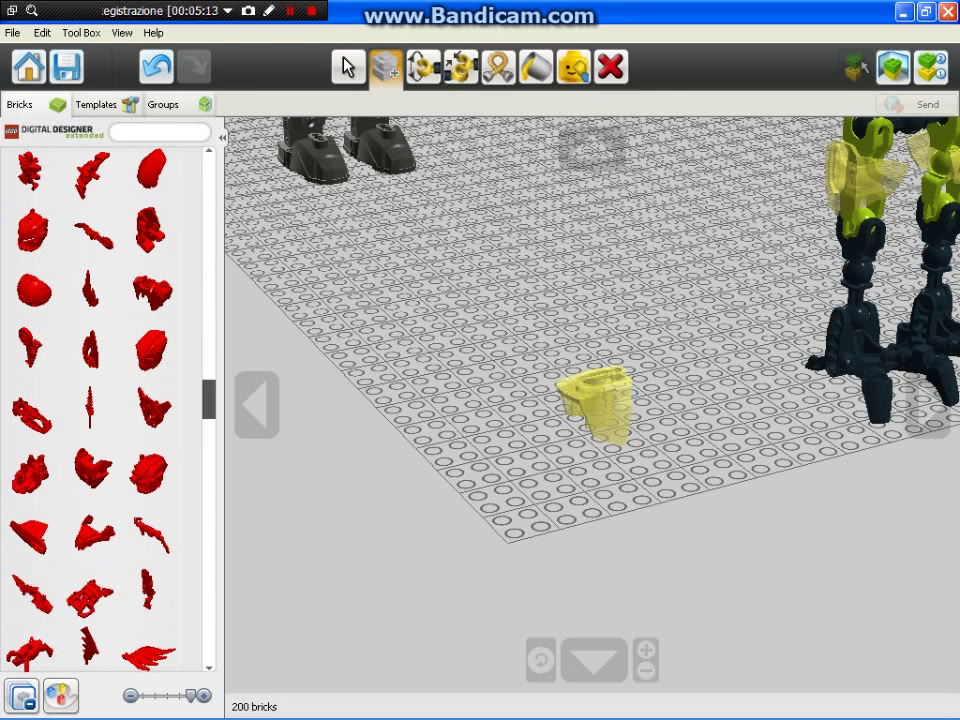
{"action": "scroll", "coordinate": [150, 410], "scroll_direction": "down", "scroll_amount": 11}
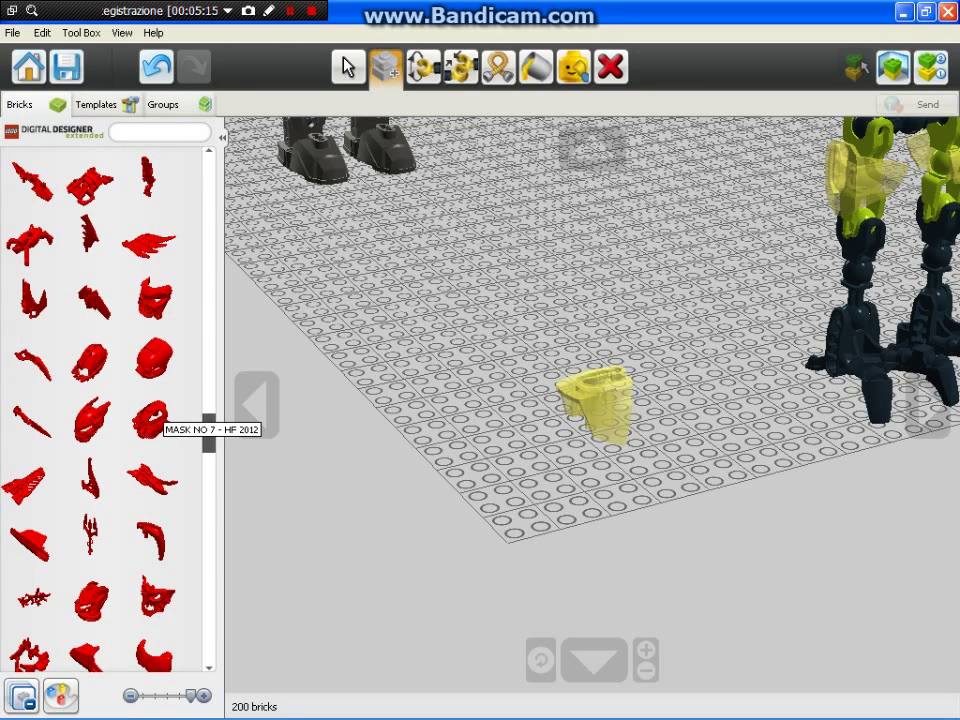
{"action": "scroll", "coordinate": [150, 420], "scroll_direction": "down", "scroll_amount": 3}
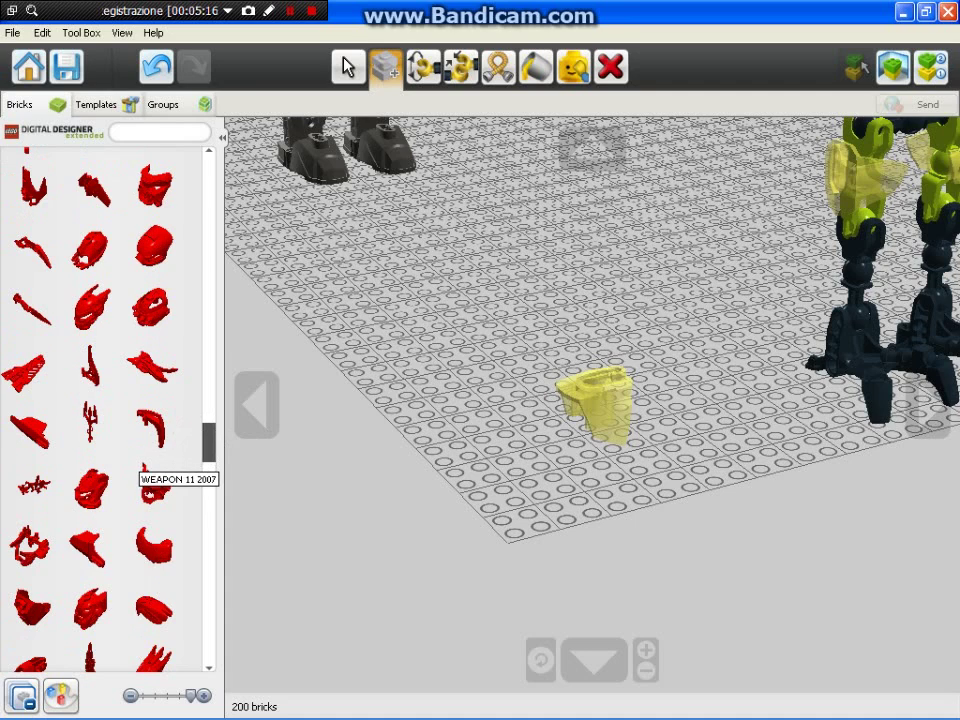
{"action": "scroll", "coordinate": [150, 470], "scroll_direction": "down", "scroll_amount": 16}
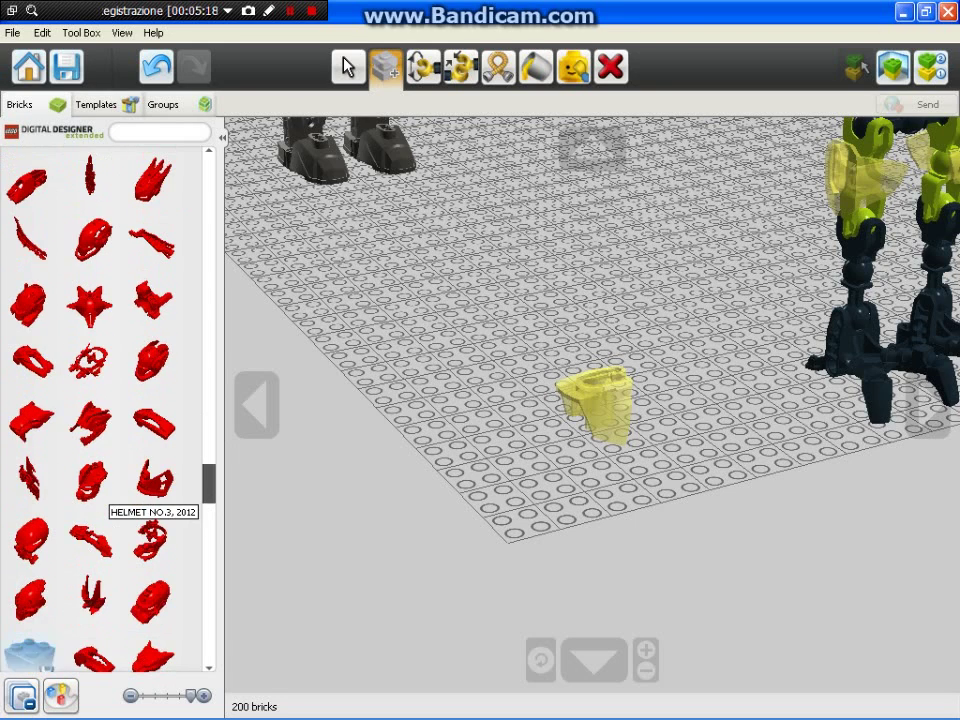
{"action": "scroll", "coordinate": [150, 490], "scroll_direction": "down", "scroll_amount": 8}
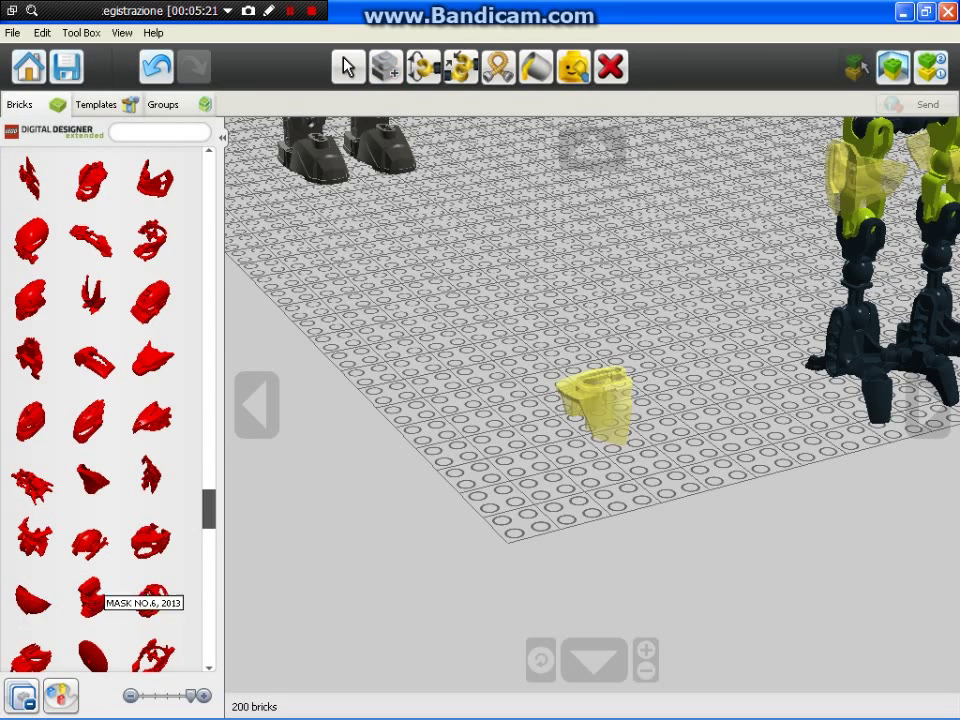
{"action": "left_click", "coordinate": [92, 595]}
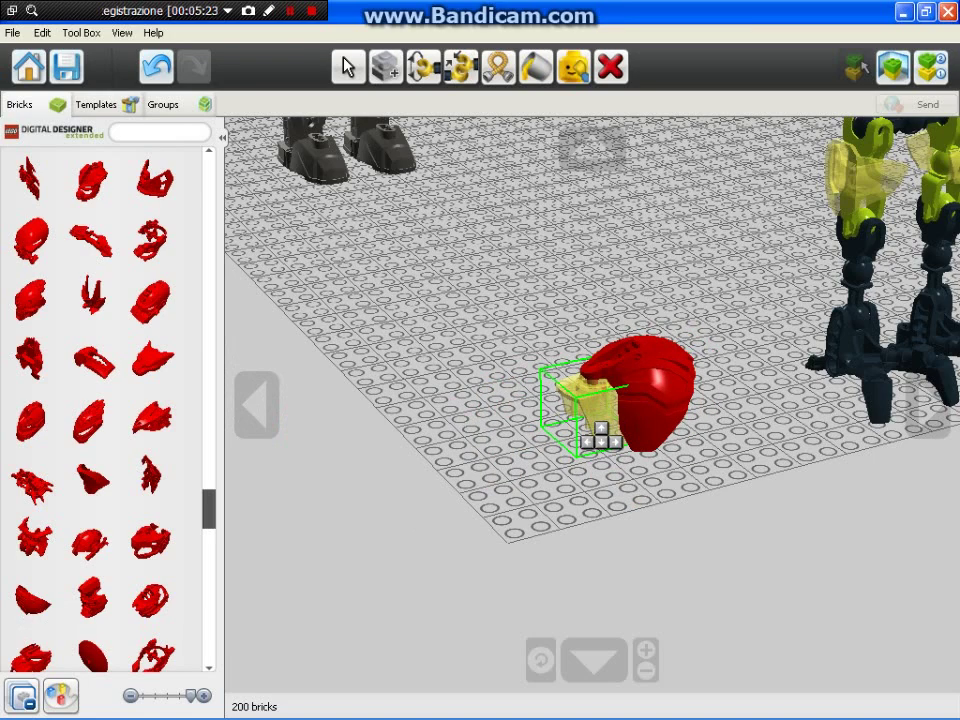
{"action": "left_click", "coordinate": [601, 435]}
Step: Paint the rounded armour shell black
{"action": "left_click", "coordinate": [536, 67]}
{"action": "left_click", "coordinate": [363, 104]}
{"action": "left_click", "coordinate": [385, 169]}
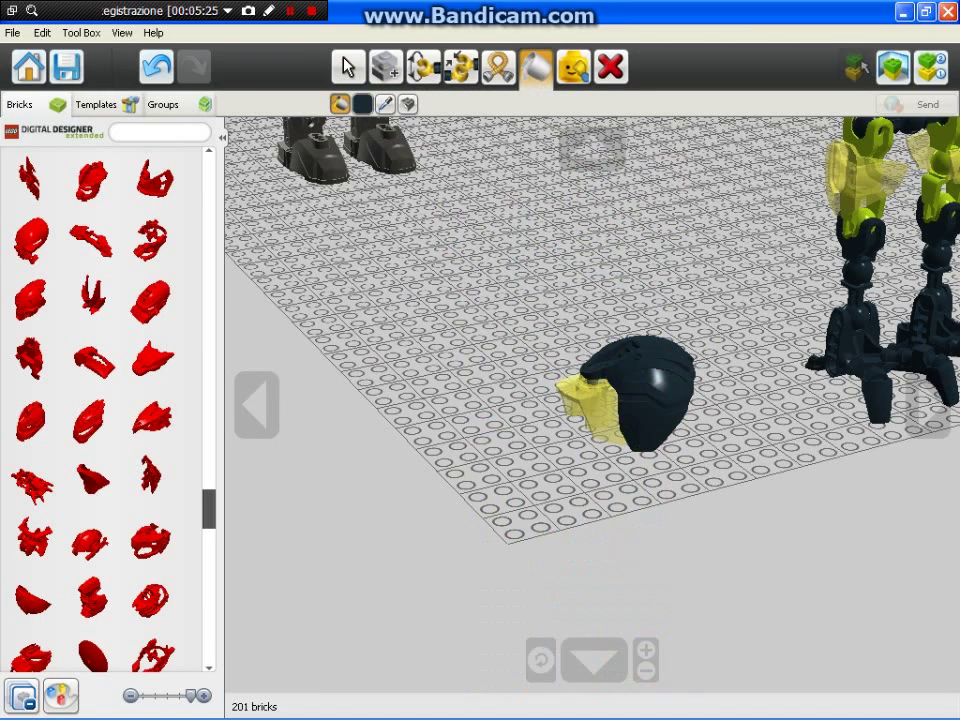
Step: Clone the black and translucent yellow armour assembly and place the copy on the baseplate behind the original
{"action": "left_click", "coordinate": [386, 66]}
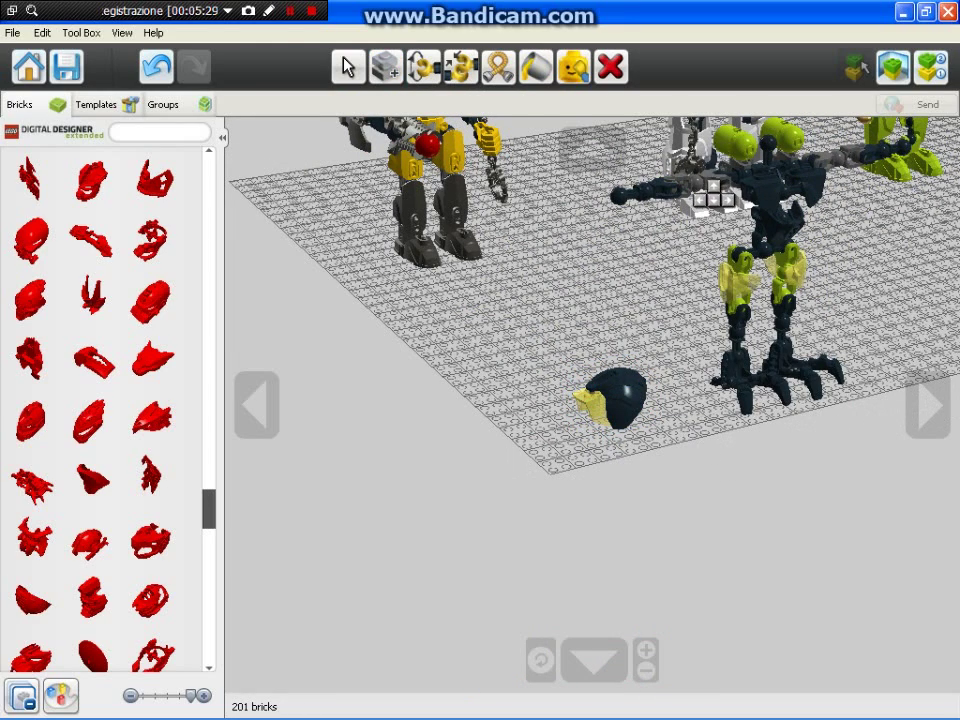
{"action": "left_click", "coordinate": [610, 398]}
{"action": "left_click", "coordinate": [583, 349]}
Step: Rotate both of the new figure's outstretched arms downward at the shoulders, the second one to about -115 degrees
{"action": "left_click", "coordinate": [423, 66]}
{"action": "left_click", "coordinate": [692, 185]}
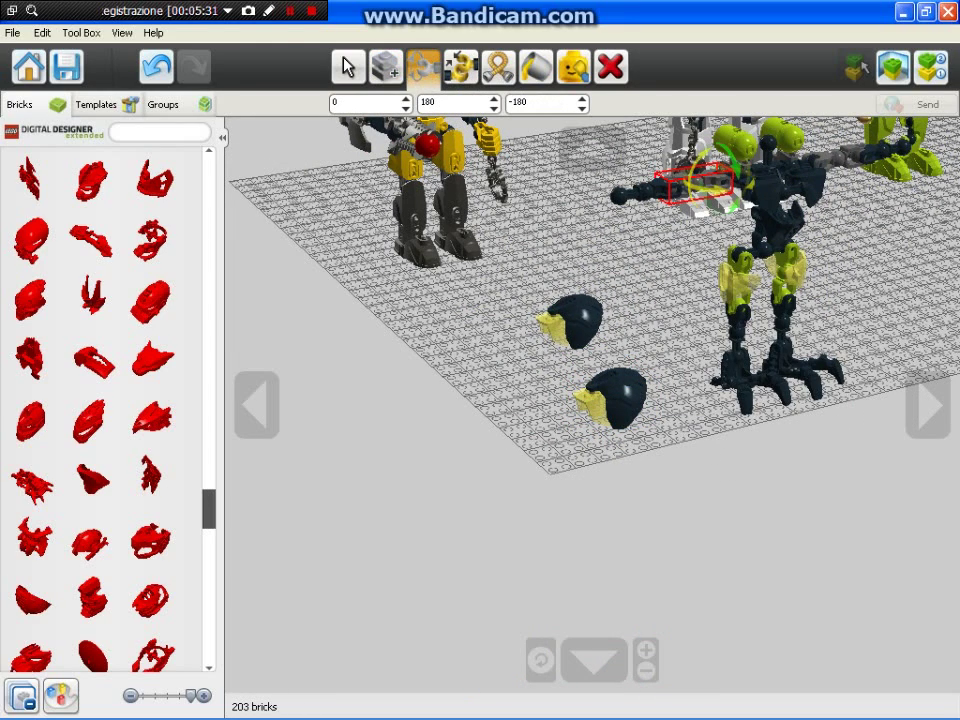
{"action": "left_click_drag", "start_coordinate": [693, 182], "coordinate": [715, 217]}
{"action": "left_click", "coordinate": [843, 160]}
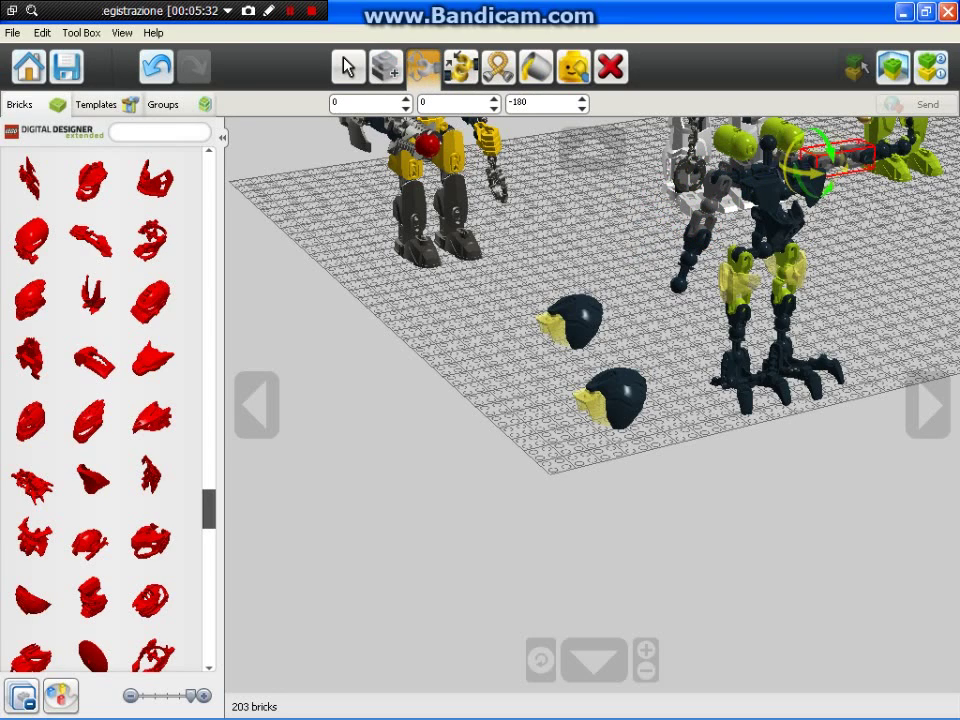
{"action": "left_click_drag", "start_coordinate": [843, 160], "coordinate": [827, 195]}
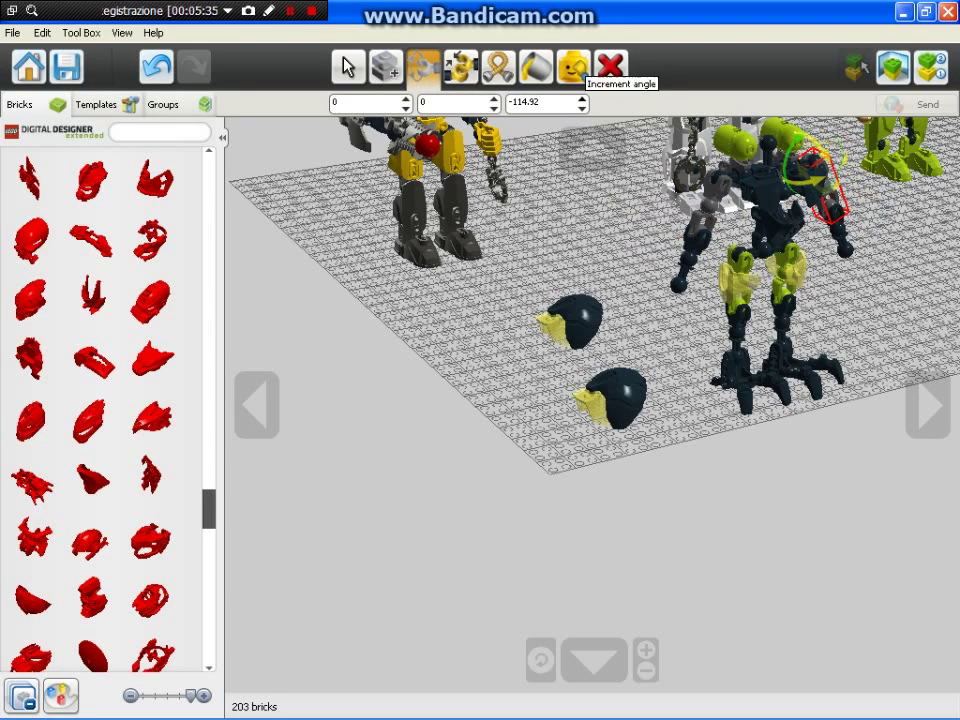
Step: Attach the two black and translucent yellow armour assemblies to the figure's upper arms, one on each side
{"action": "left_click", "coordinate": [348, 67]}
{"action": "left_click_drag", "start_coordinate": [495, 245], "coordinate": [641, 386]}
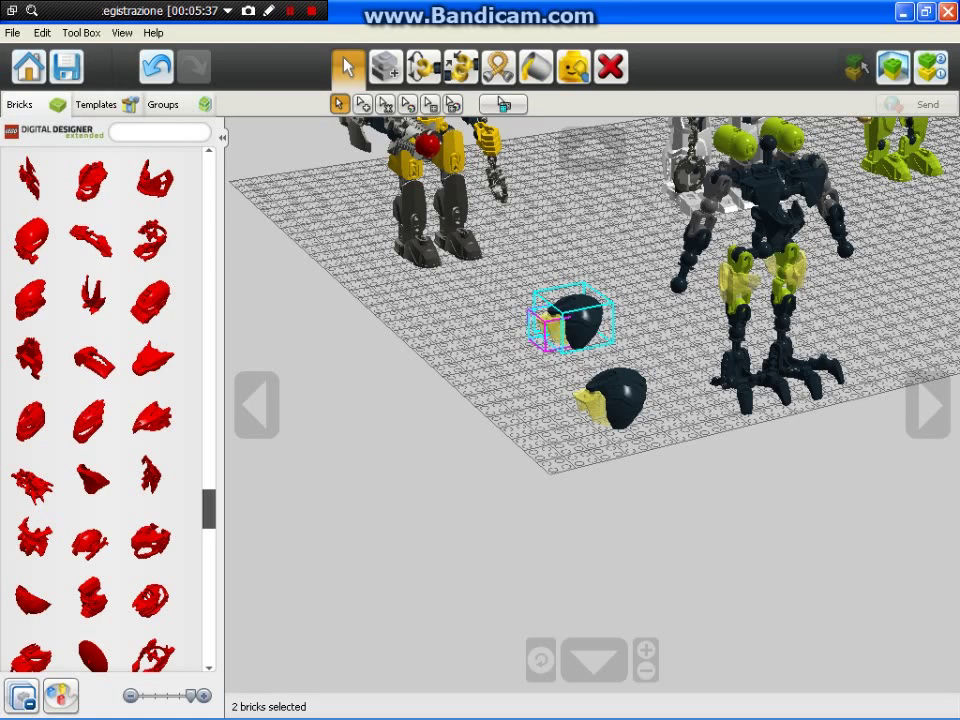
{"action": "left_click_drag", "start_coordinate": [568, 320], "coordinate": [705, 210]}
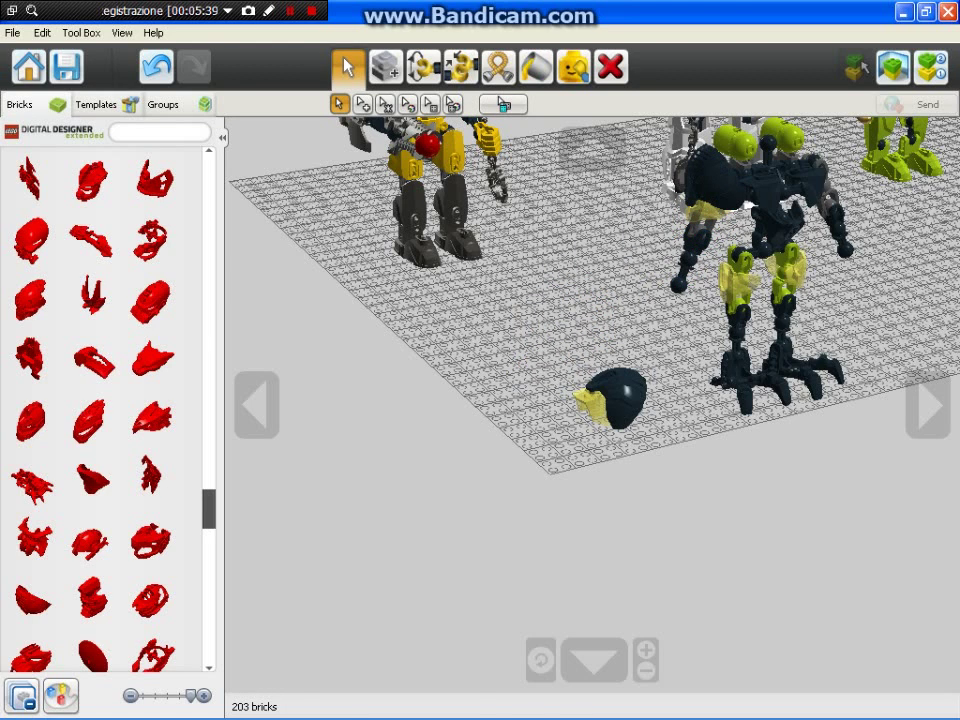
{"action": "left_click", "coordinate": [608, 405]}
{"action": "left_click_drag", "start_coordinate": [608, 425], "coordinate": [840, 193]}
{"action": "right_click", "coordinate": [779, 228]}
{"action": "right_click_drag", "start_coordinate": [718, 257], "coordinate": [742, 260]}
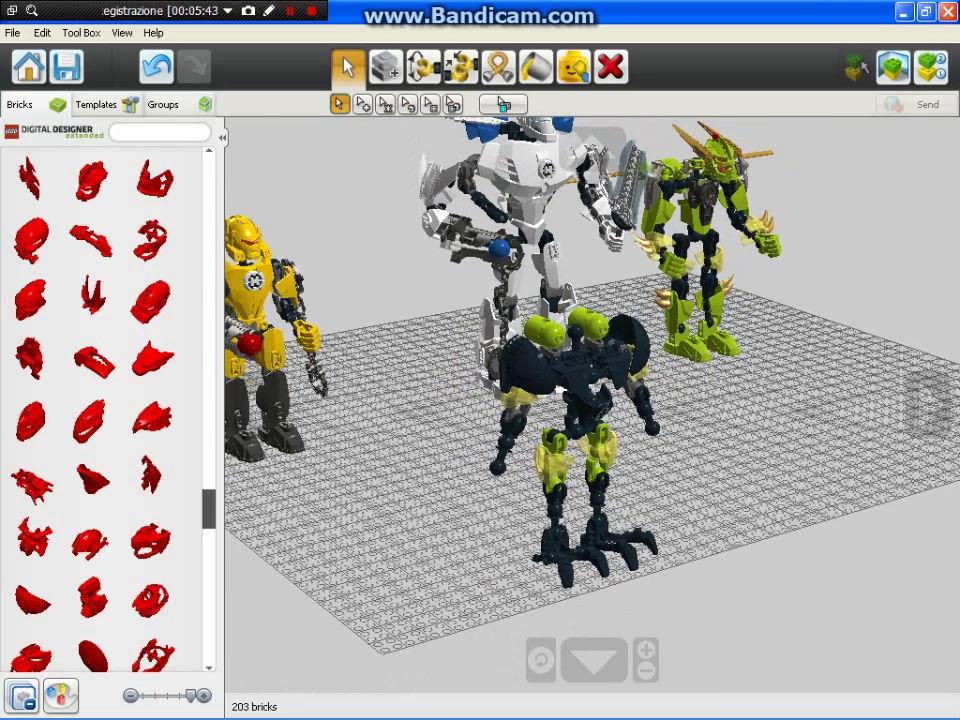
Step: Clone another translucent yellow thigh shell and place the copy on its side near the baseplate's front corner
{"action": "left_click", "coordinate": [386, 67]}
{"action": "left_click", "coordinate": [564, 454]}
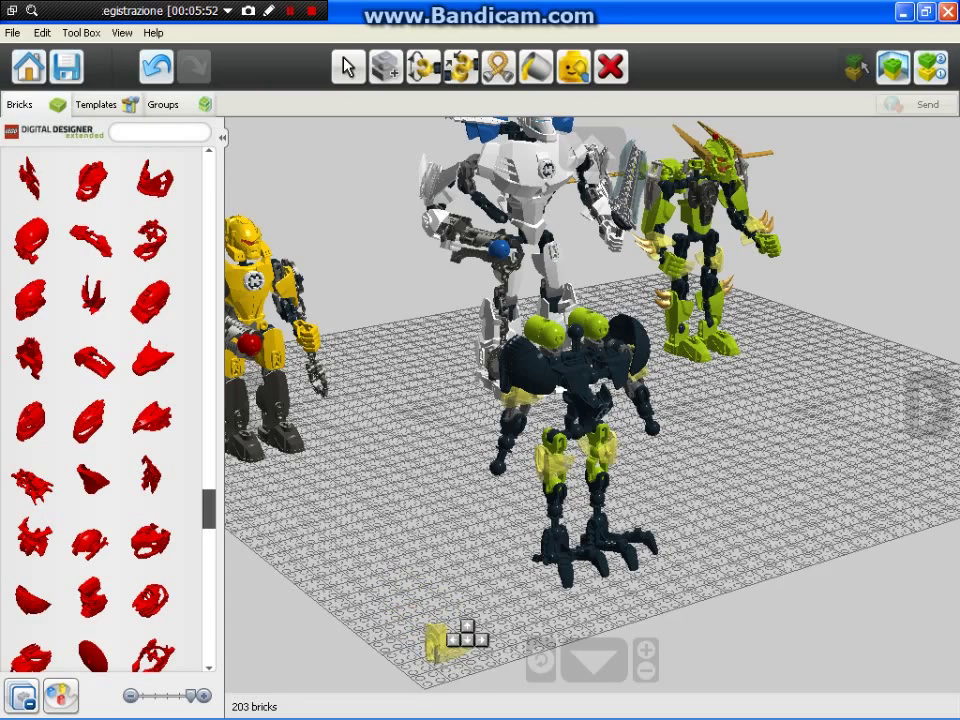
{"action": "left_click", "coordinate": [467, 633]}
{"action": "scroll", "coordinate": [467, 633], "scroll_direction": "up", "scroll_amount": 5}
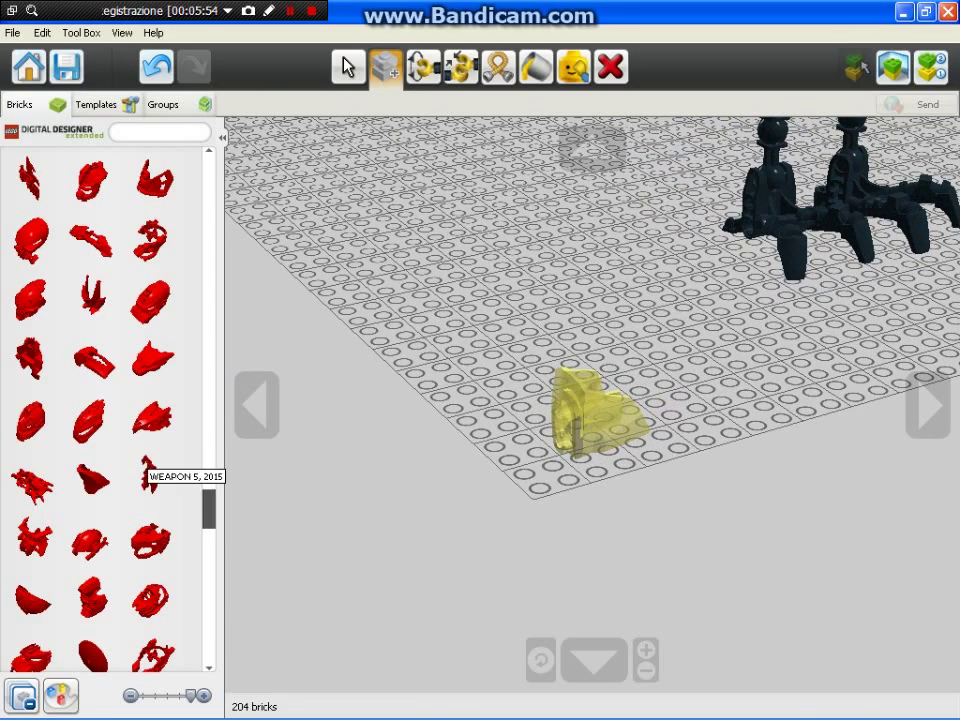
Step: Browse the minifigure accessory bricks for a weapon and try out the jagged-edged sword beside the translucent yellow shell
{"action": "scroll", "coordinate": [105, 400], "scroll_direction": "down", "scroll_amount": 10}
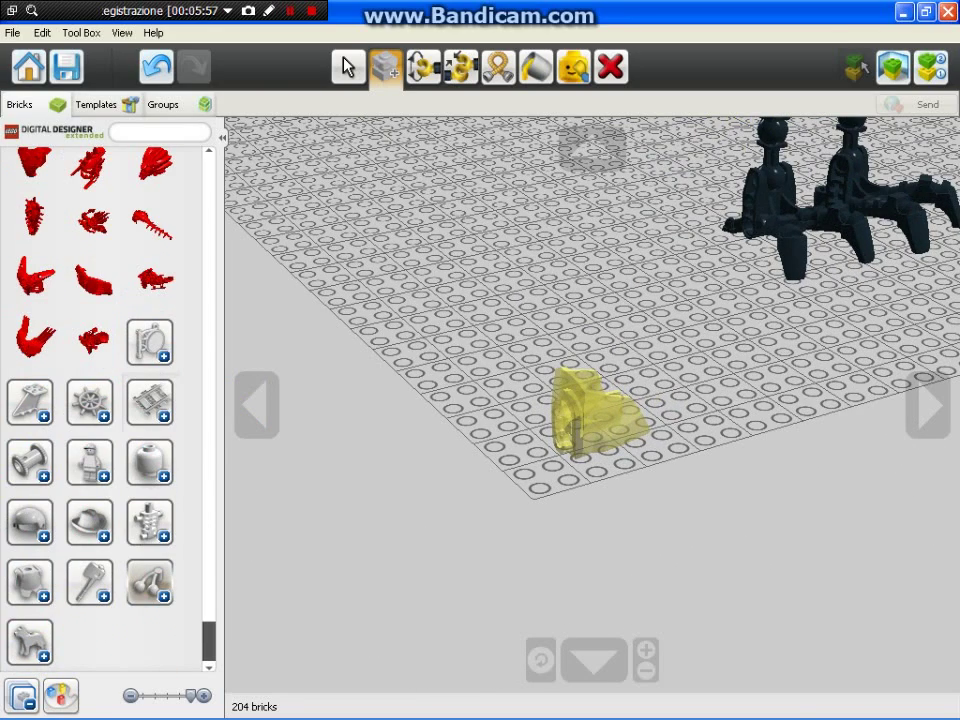
{"action": "scroll", "coordinate": [130, 505], "scroll_direction": "down", "scroll_amount": 10}
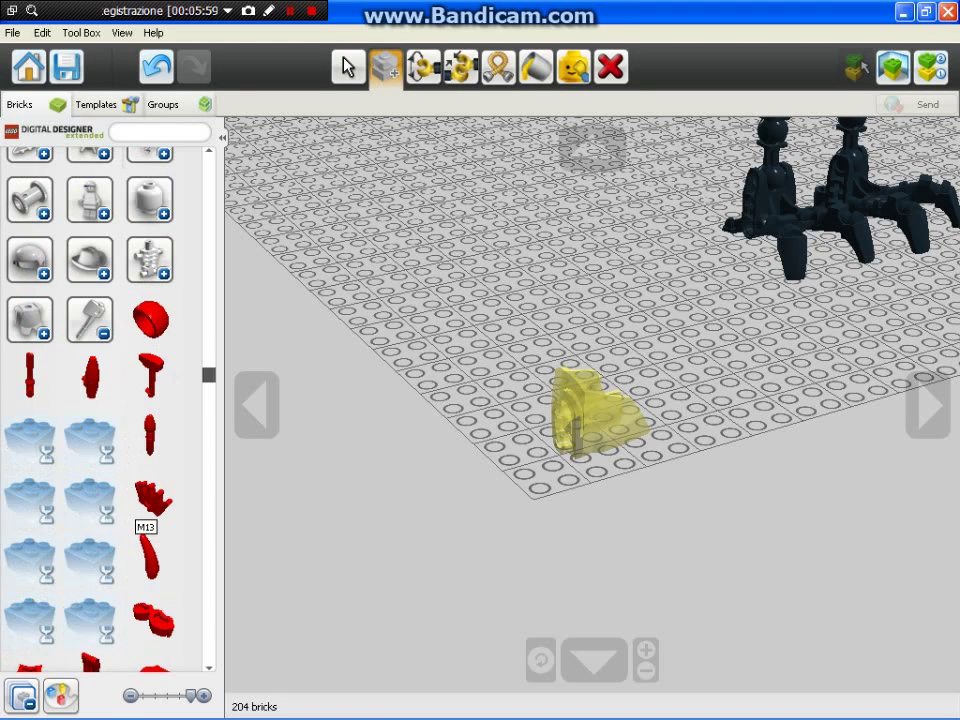
{"action": "scroll", "coordinate": [130, 505], "scroll_direction": "down", "scroll_amount": 8}
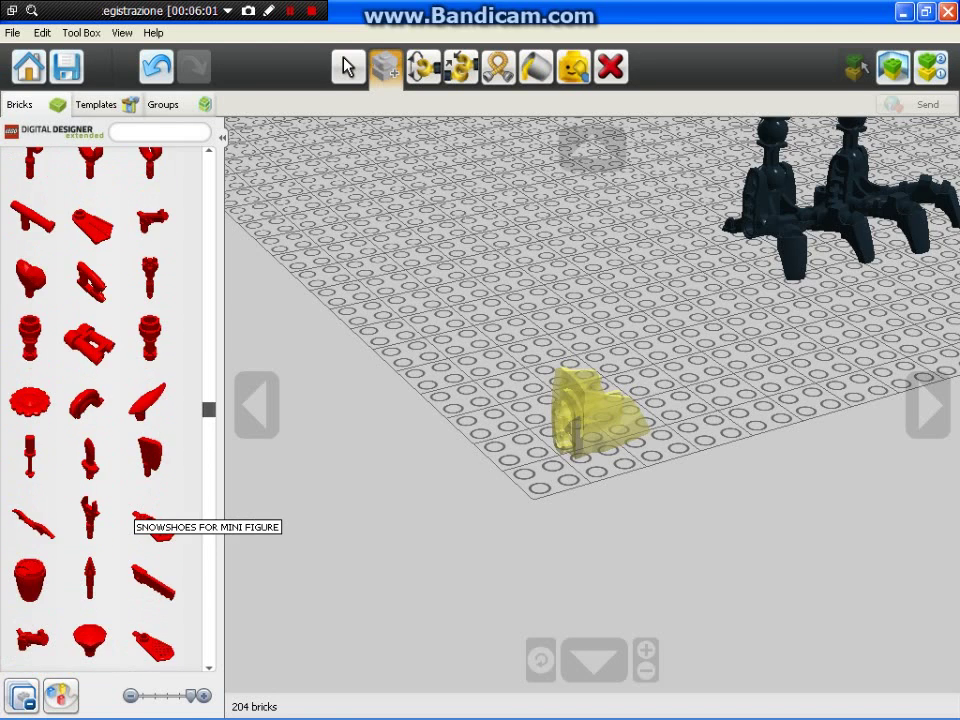
{"action": "scroll", "coordinate": [130, 505], "scroll_direction": "down", "scroll_amount": 8}
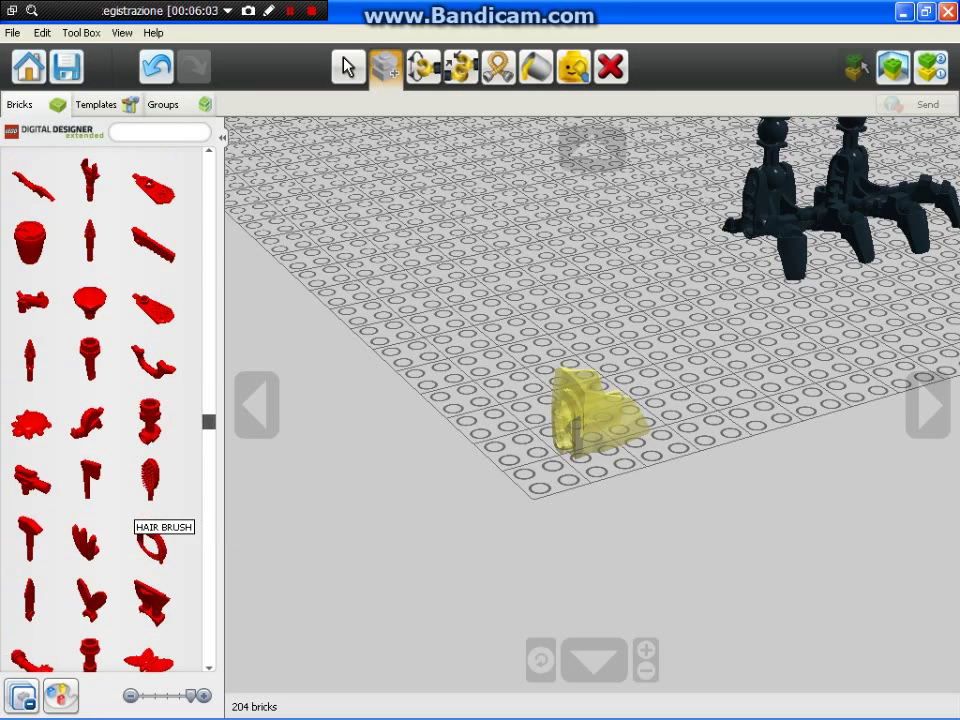
{"action": "scroll", "coordinate": [135, 510], "scroll_direction": "down", "scroll_amount": 4}
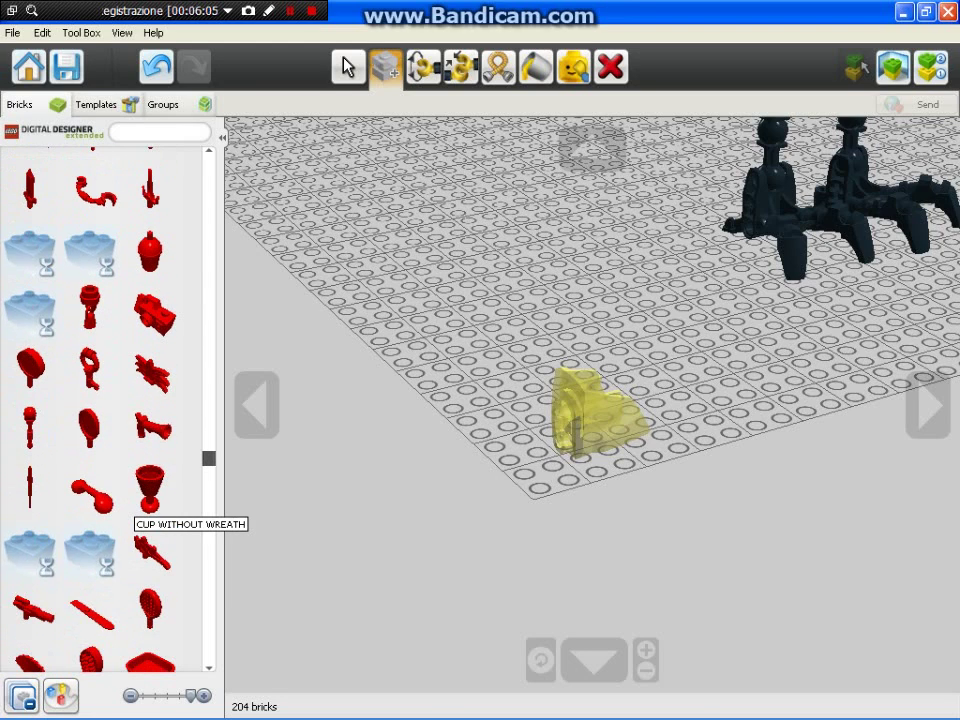
{"action": "scroll", "coordinate": [135, 510], "scroll_direction": "down", "scroll_amount": 8}
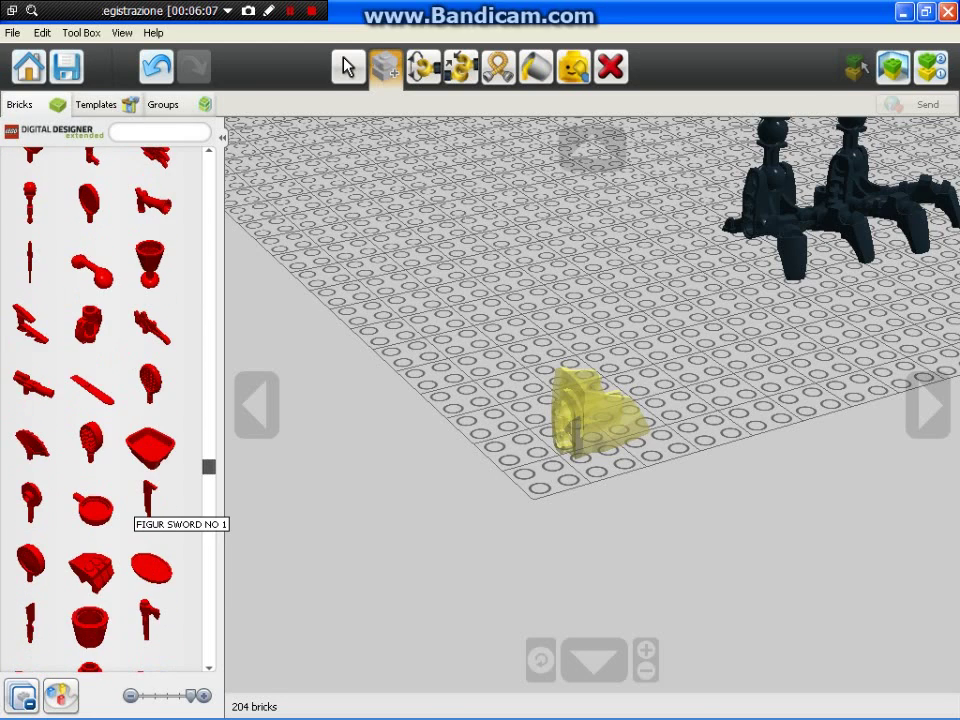
{"action": "scroll", "coordinate": [140, 505], "scroll_direction": "down", "scroll_amount": 6}
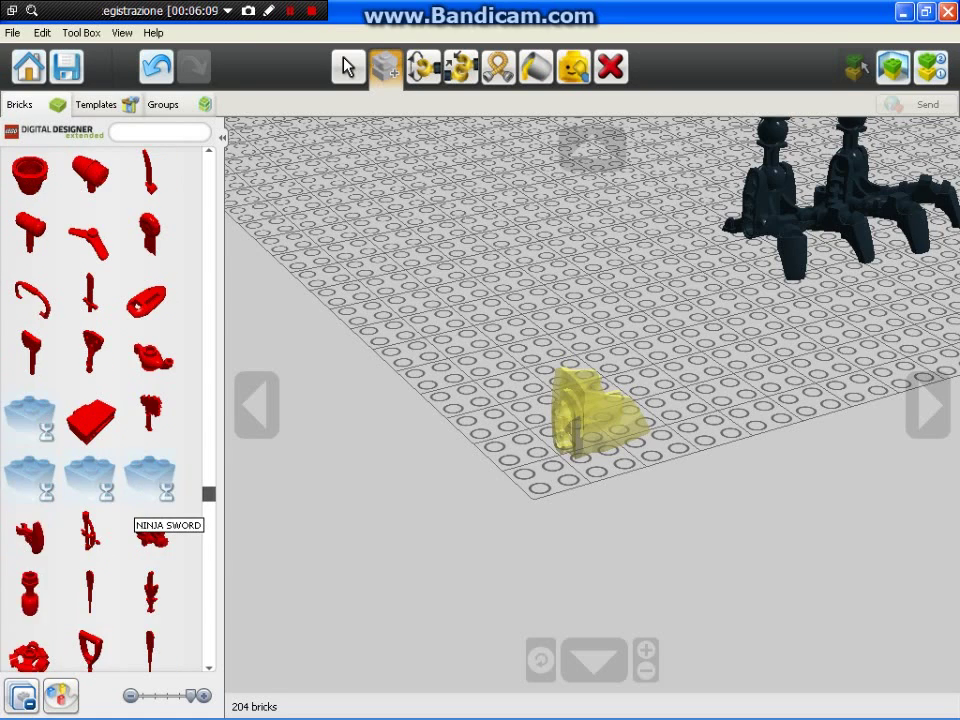
{"action": "scroll", "coordinate": [150, 420], "scroll_direction": "down", "scroll_amount": 10}
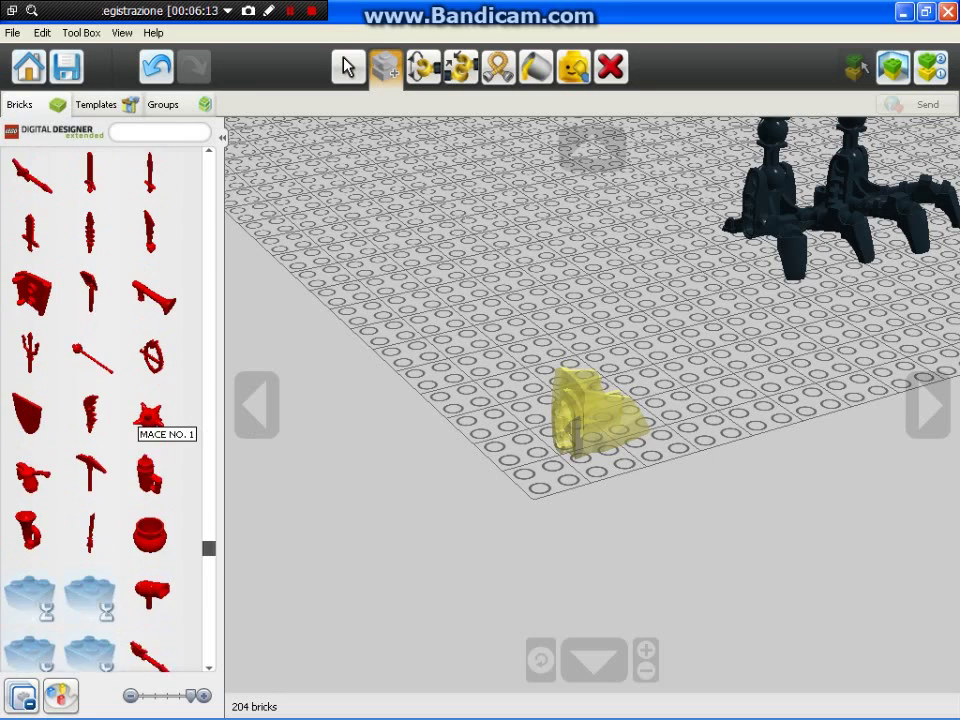
{"action": "left_click", "coordinate": [88, 335]}
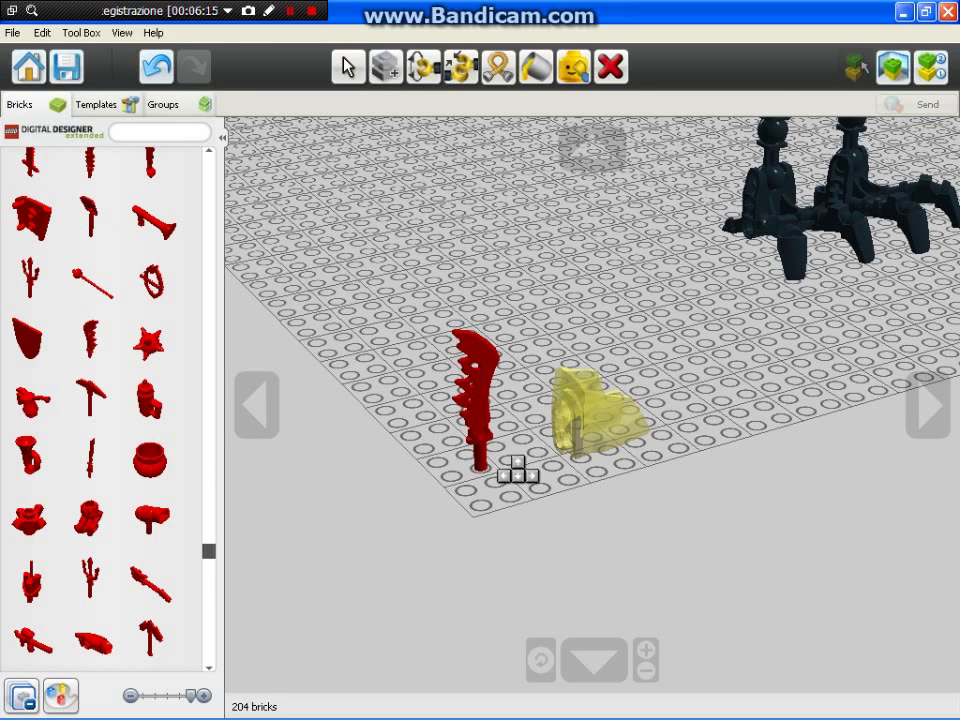
Step: Search the remaining minifigure weapons and tools for another blade that fits the translucent yellow shell
{"action": "scroll", "coordinate": [62, 445], "scroll_direction": "down", "scroll_amount": 4}
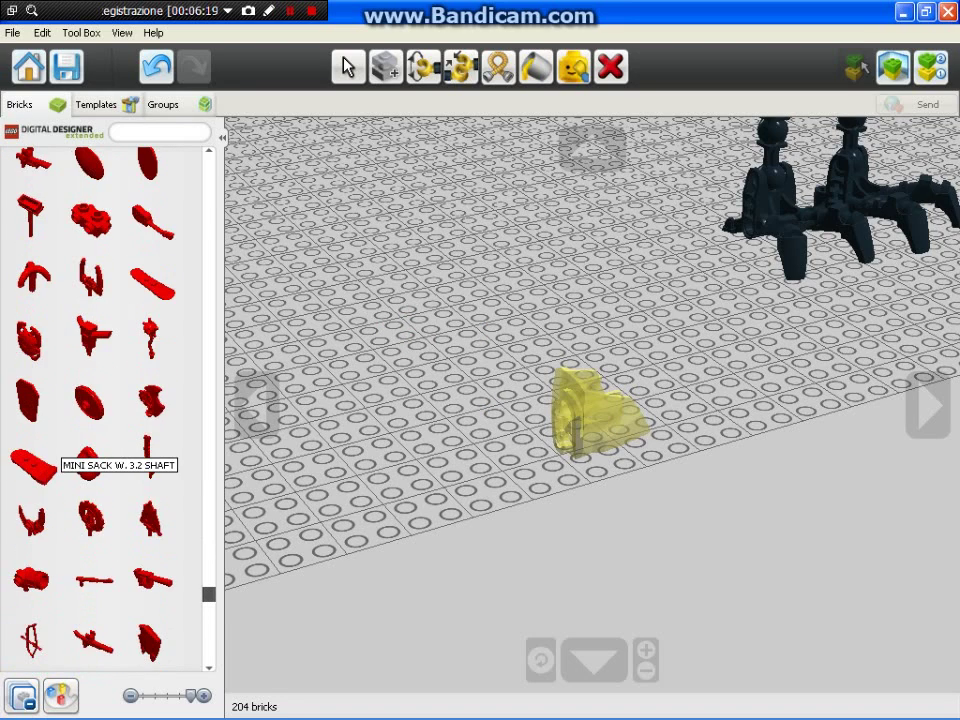
{"action": "scroll", "coordinate": [90, 445], "scroll_direction": "down", "scroll_amount": 3}
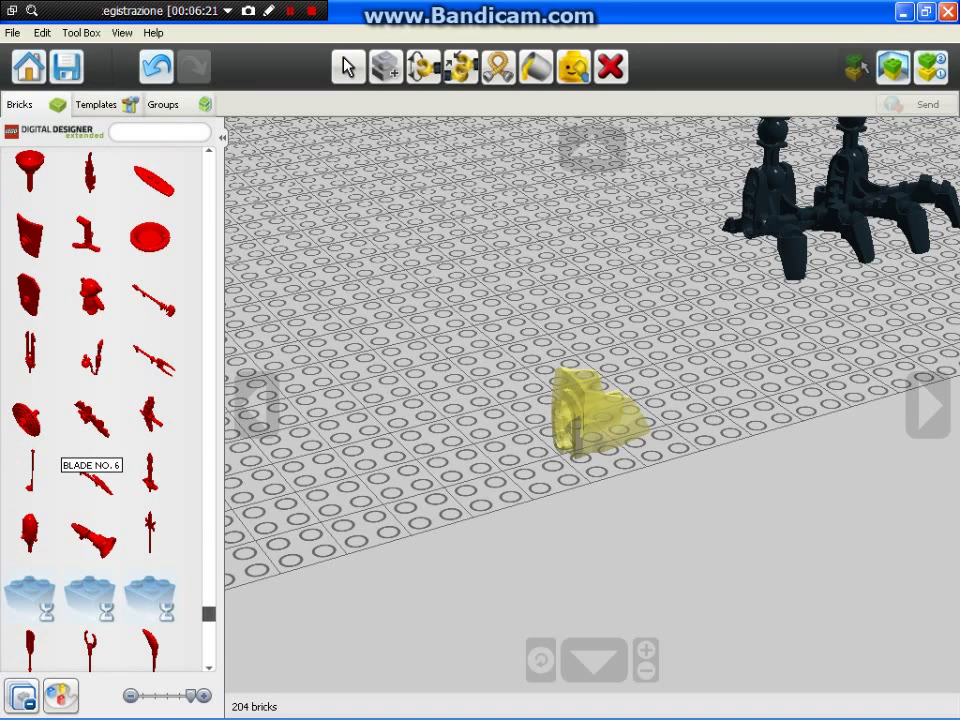
{"action": "scroll", "coordinate": [130, 490], "scroll_direction": "down", "scroll_amount": 2}
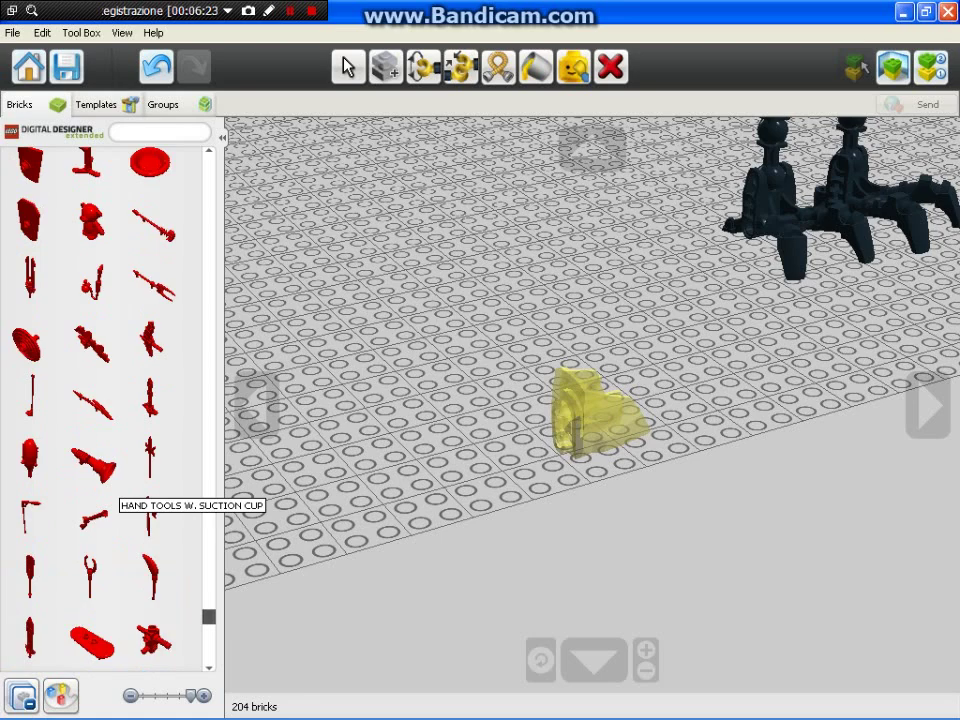
{"action": "scroll", "coordinate": [130, 485], "scroll_direction": "down", "scroll_amount": 4}
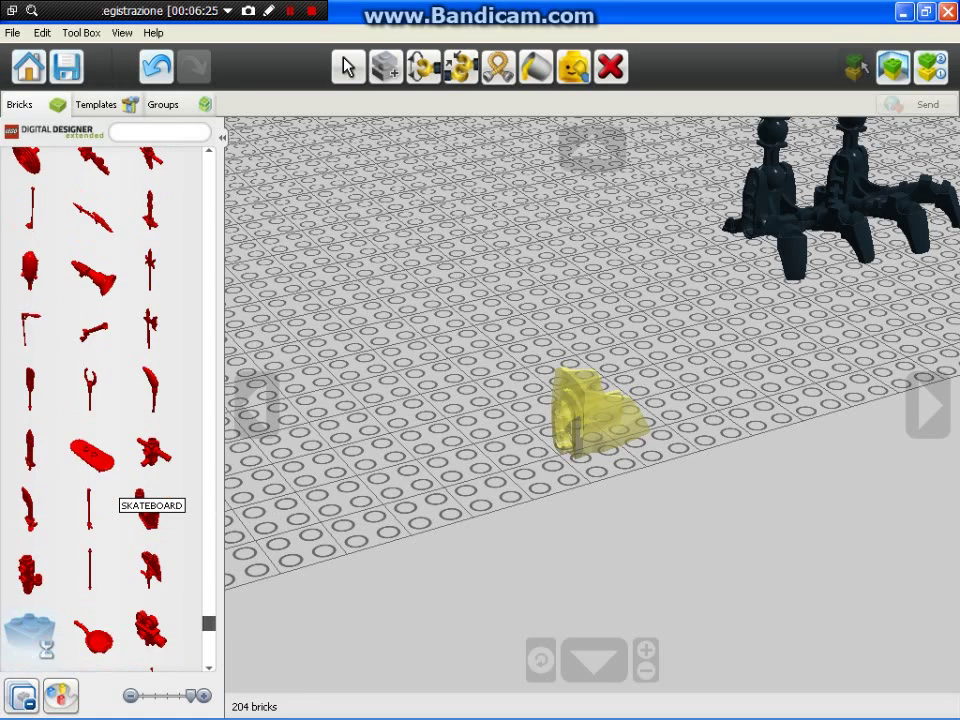
{"action": "scroll", "coordinate": [150, 508], "scroll_direction": "down", "scroll_amount": 3}
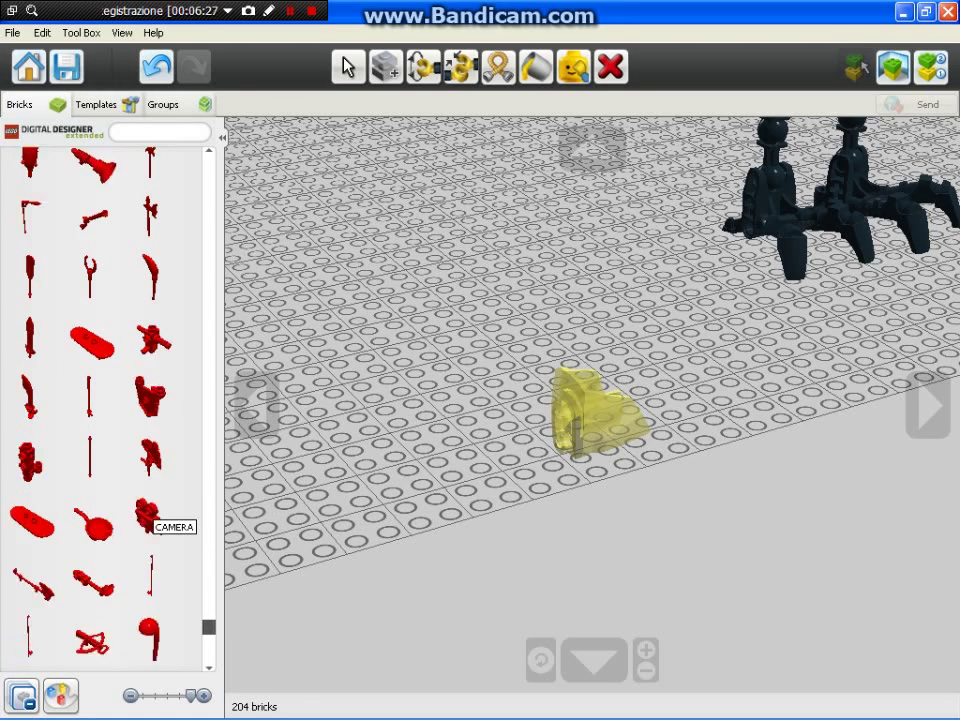
{"action": "scroll", "coordinate": [150, 508], "scroll_direction": "down", "scroll_amount": 2}
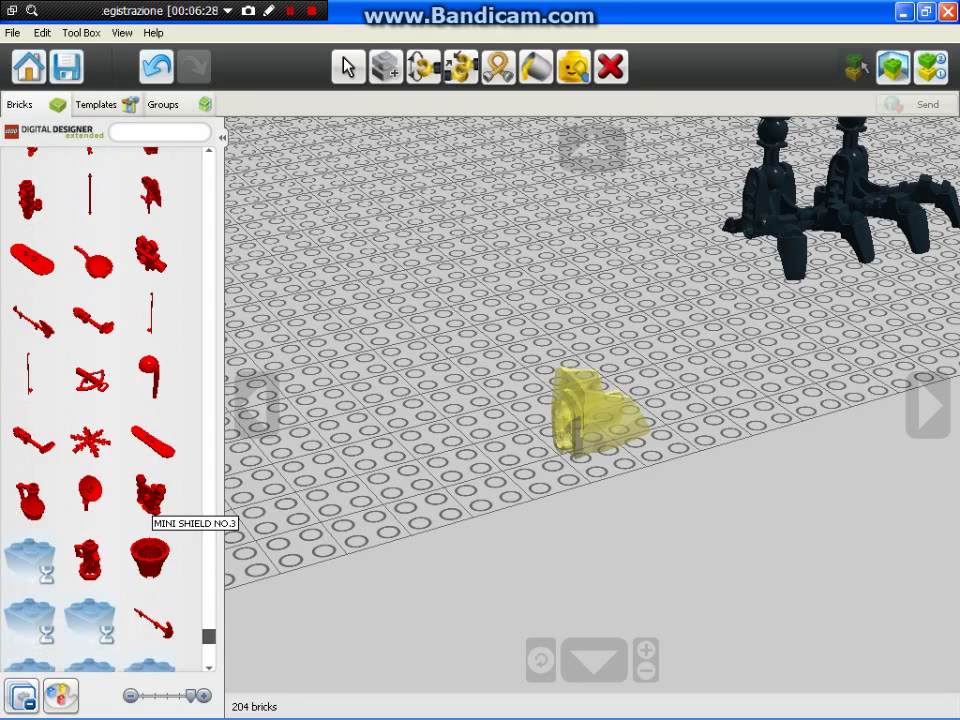
{"action": "scroll", "coordinate": [150, 508], "scroll_direction": "up", "scroll_amount": 4}
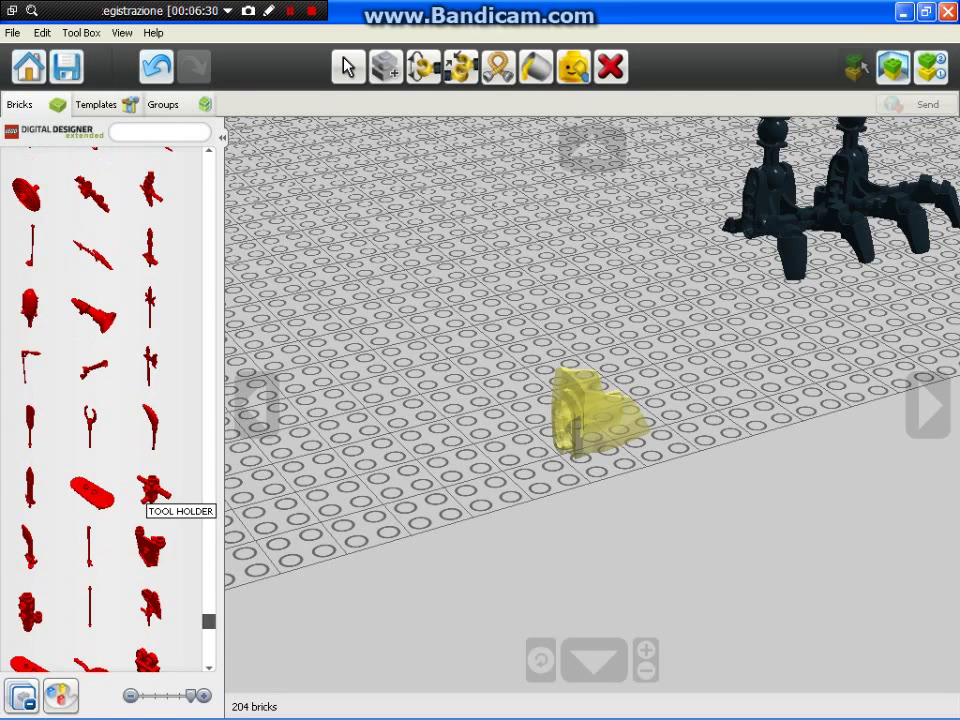
{"action": "scroll", "coordinate": [100, 400], "scroll_direction": "up", "scroll_amount": 3}
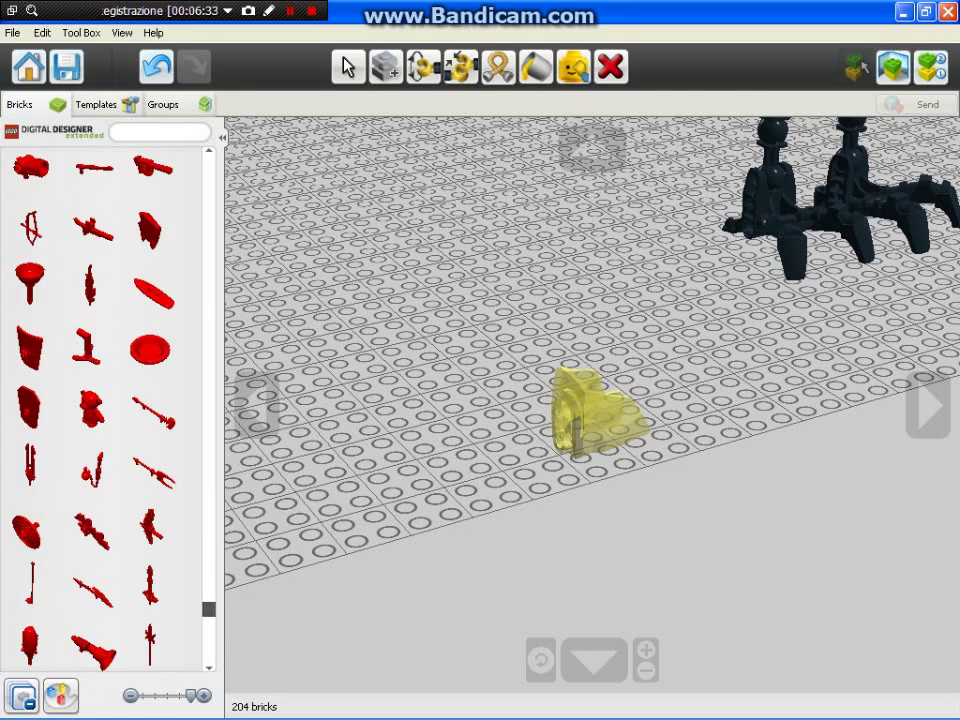
Step: Attach a flame-shaped blade to the translucent yellow shell and colour the blade translucent green
{"action": "left_click", "coordinate": [90, 295]}
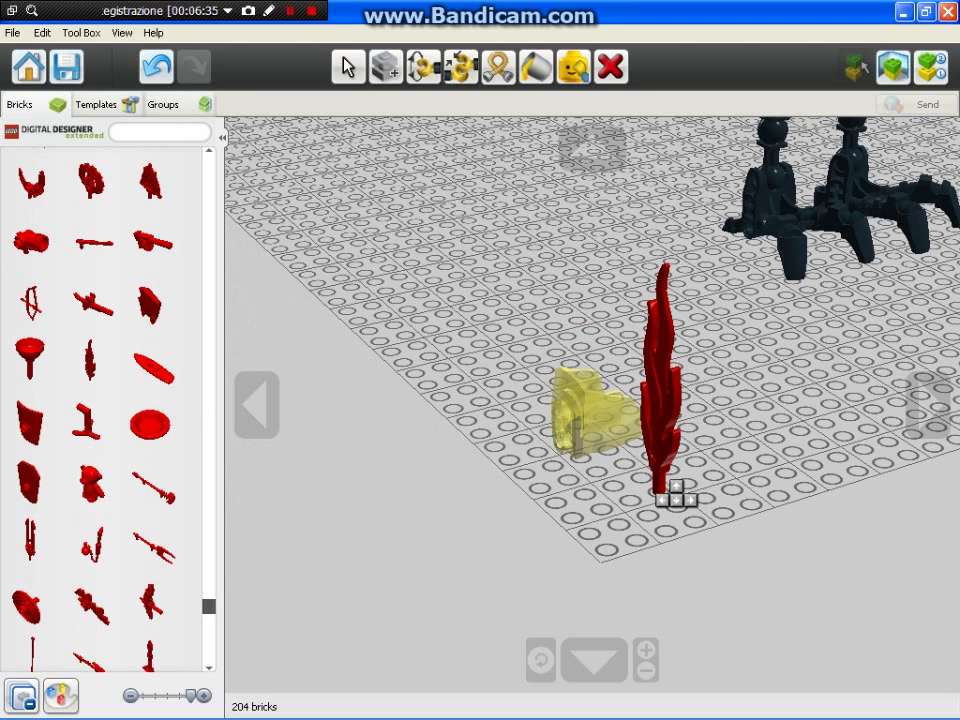
{"action": "left_click", "coordinate": [610, 410]}
{"action": "left_click", "coordinate": [536, 67]}
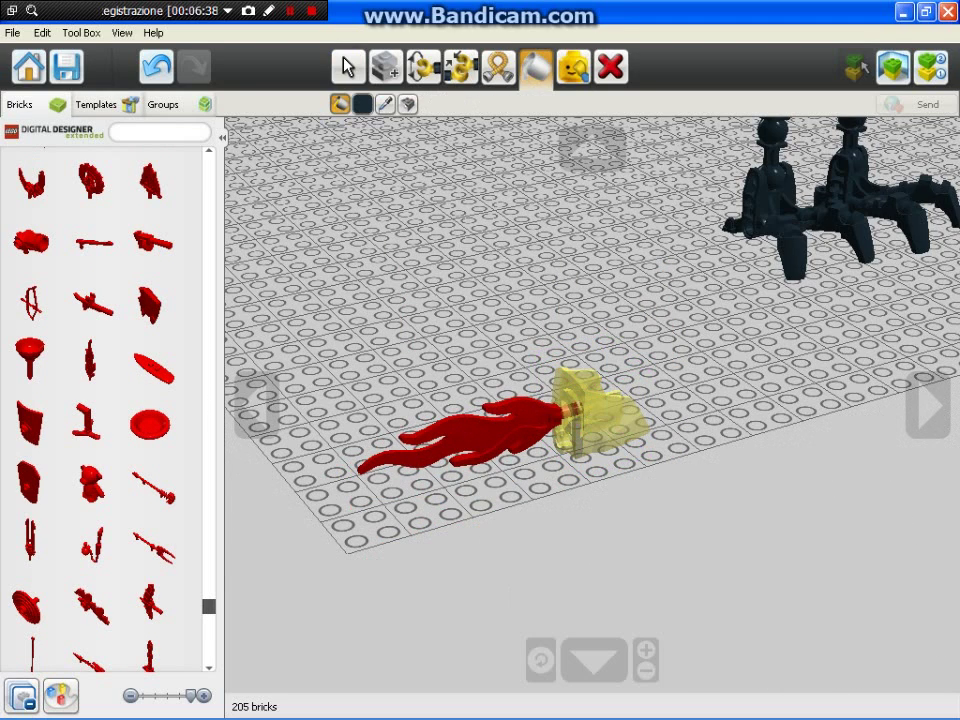
{"action": "left_click", "coordinate": [427, 497]}
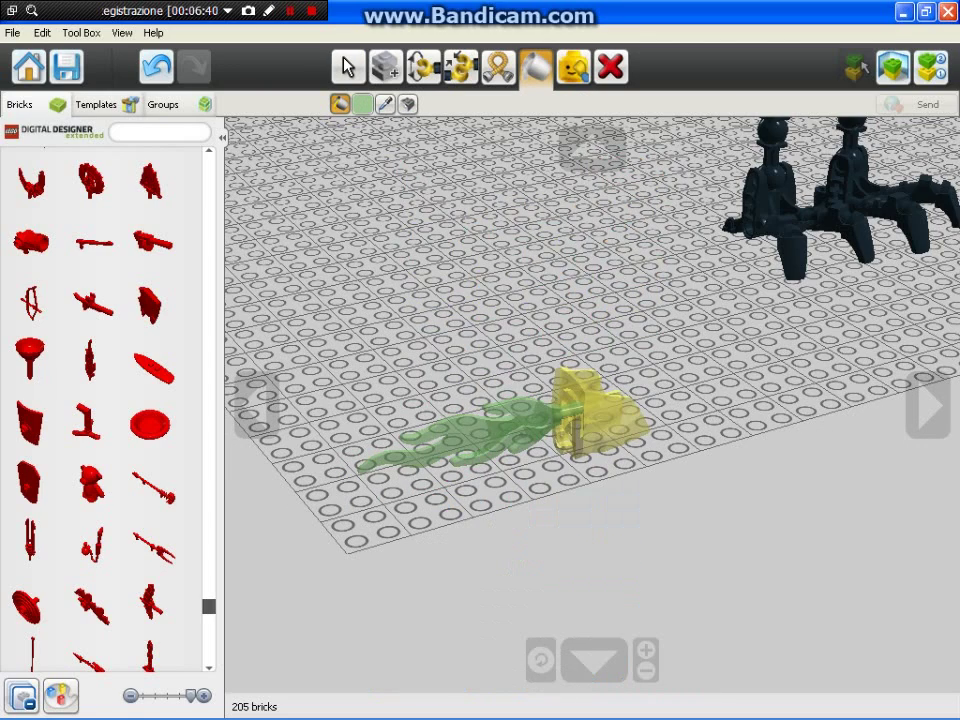
Step: Attach a clone of the yellow shell and green blade assembly to the end of one arm and the original to the other
{"action": "scroll", "coordinate": [592, 405], "scroll_direction": "down", "scroll_amount": 5}
{"action": "left_click", "coordinate": [389, 70]}
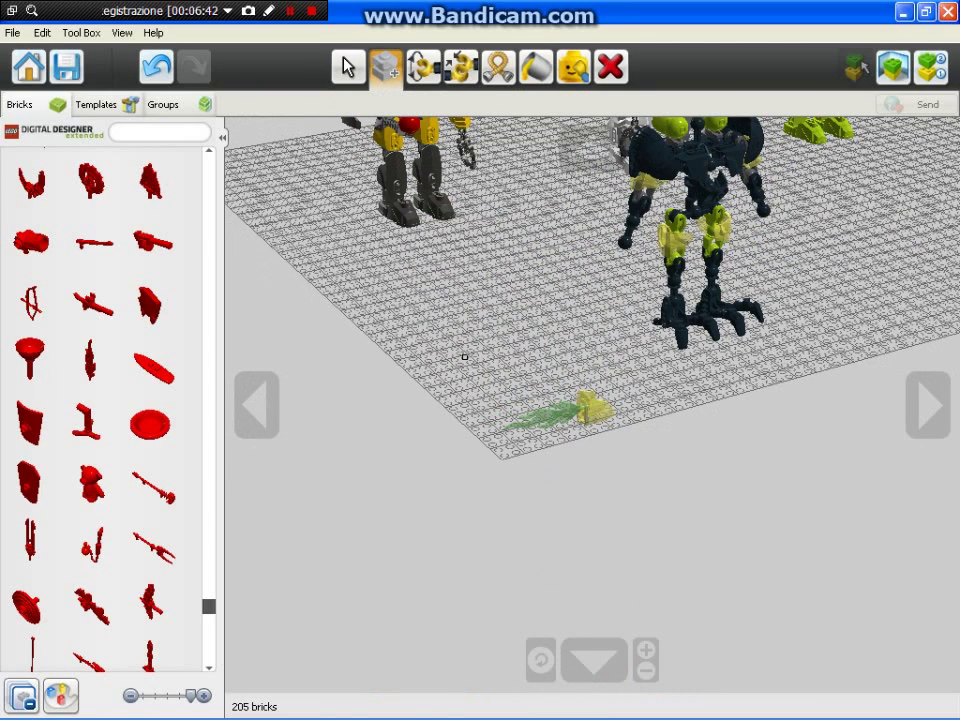
{"action": "left_click", "coordinate": [590, 410]}
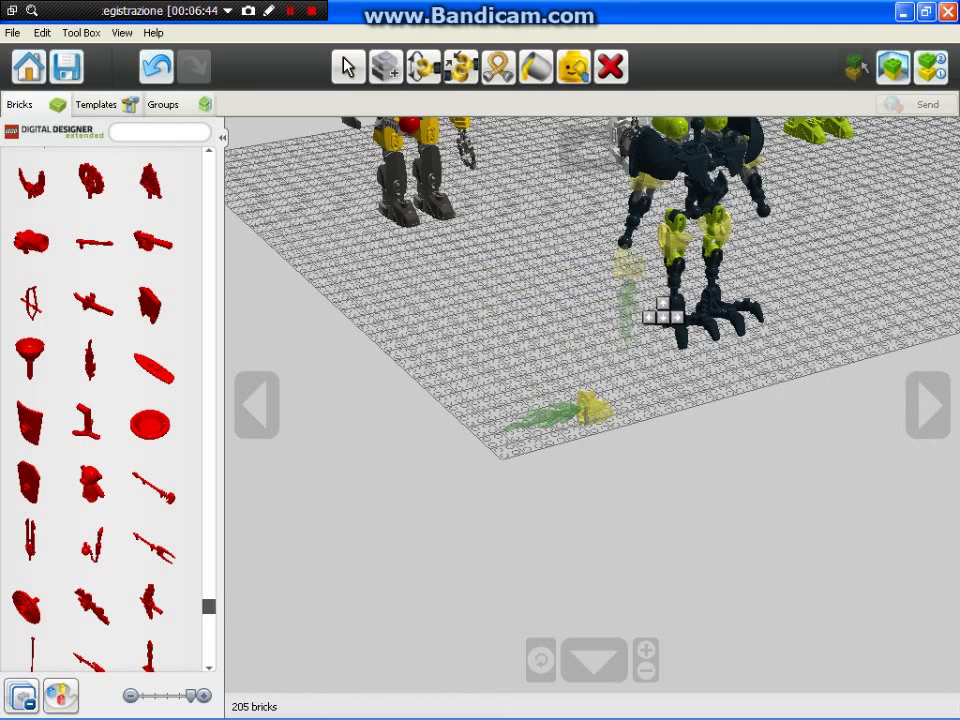
{"action": "left_click", "coordinate": [625, 258]}
{"action": "left_click_drag", "start_coordinate": [467, 357], "coordinate": [620, 504]}
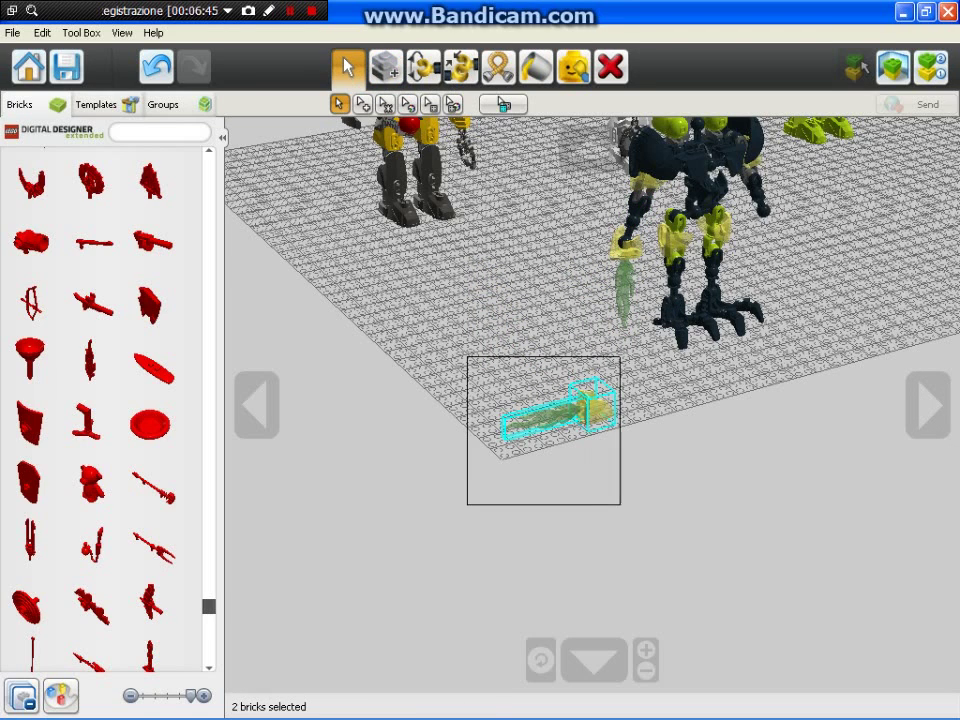
{"action": "mouse_move", "coordinate": [590, 410]}
{"action": "left_mouse_down"}
{"action": "mouse_move", "coordinate": [583, 508]}
{"action": "mouse_move", "coordinate": [797, 268]}
{"action": "mouse_move", "coordinate": [775, 226]}
{"action": "left_mouse_up"}
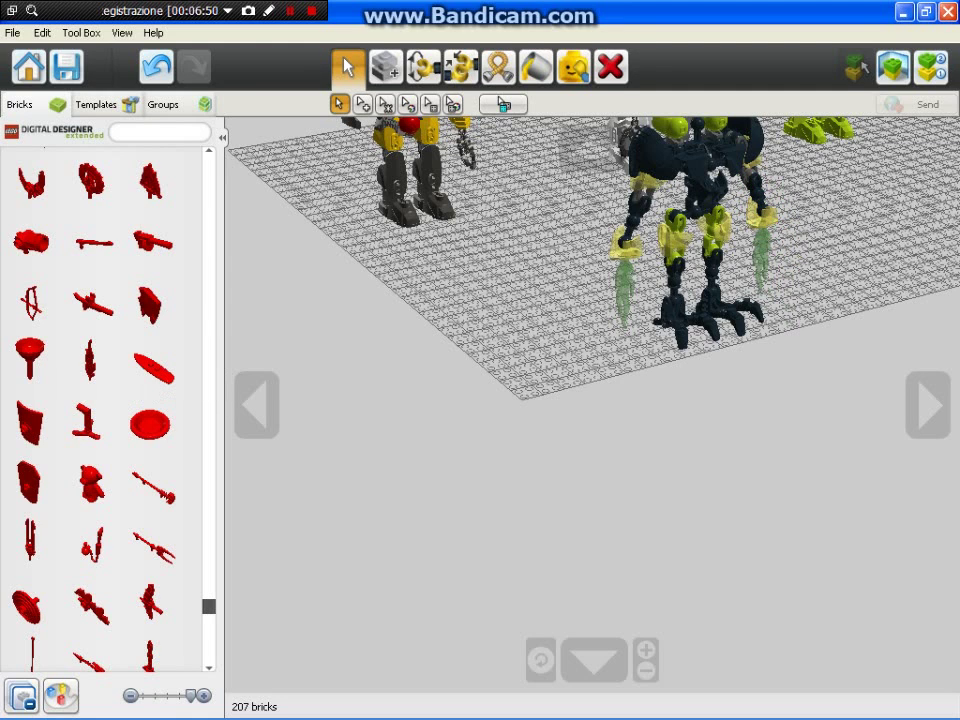
Step: Place a limb armour shell from the Hero Factory parts near the baseplate's front corner and colour it black
{"action": "scroll", "coordinate": [95, 400], "scroll_direction": "up", "scroll_amount": 15}
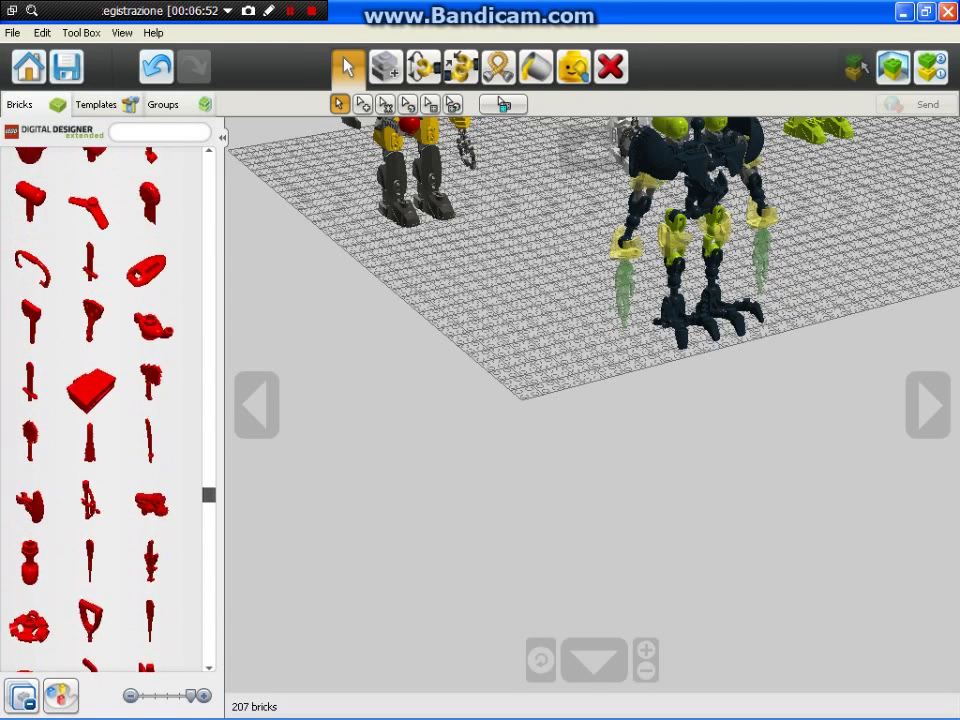
{"action": "scroll", "coordinate": [95, 400], "scroll_direction": "up", "scroll_amount": 12}
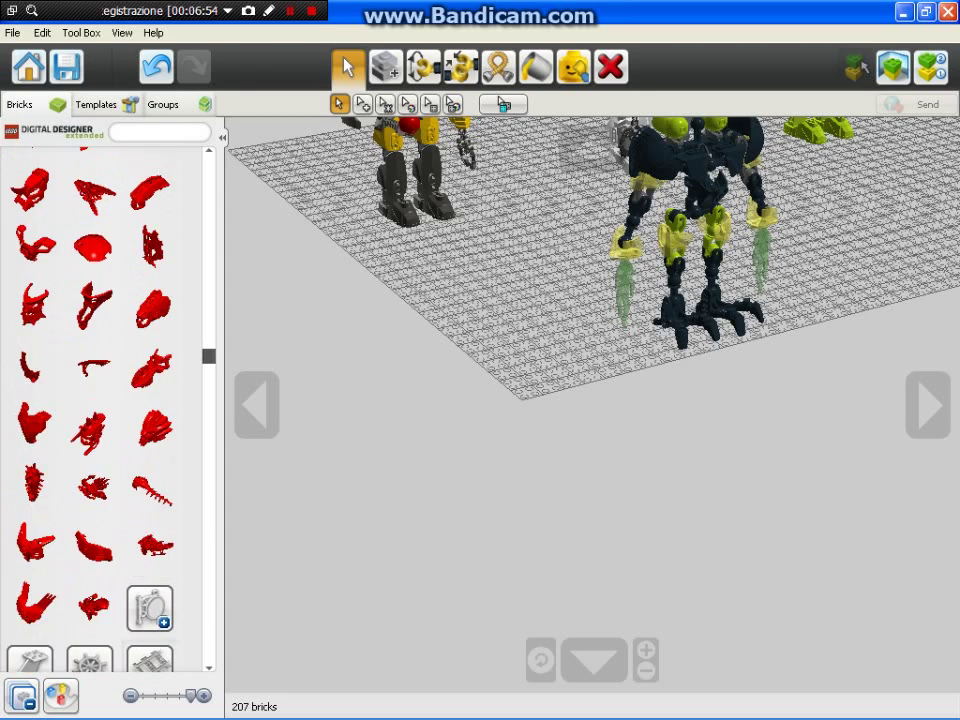
{"action": "scroll", "coordinate": [92, 460], "scroll_direction": "down", "scroll_amount": 20}
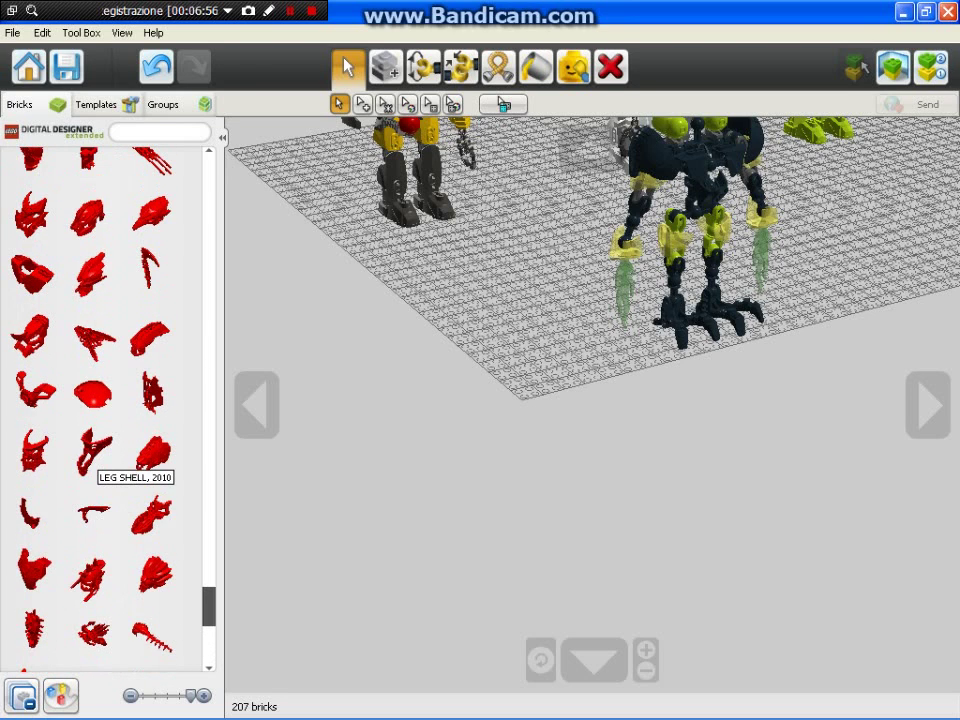
{"action": "scroll", "coordinate": [92, 465], "scroll_direction": "up", "scroll_amount": 5}
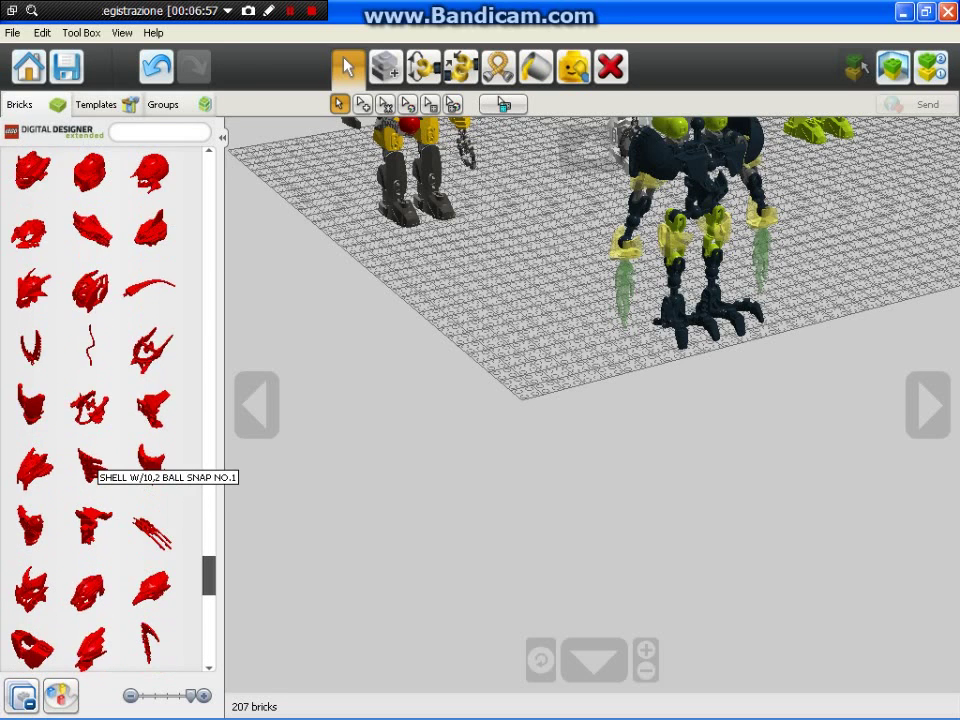
{"action": "scroll", "coordinate": [92, 463], "scroll_direction": "up", "scroll_amount": 8}
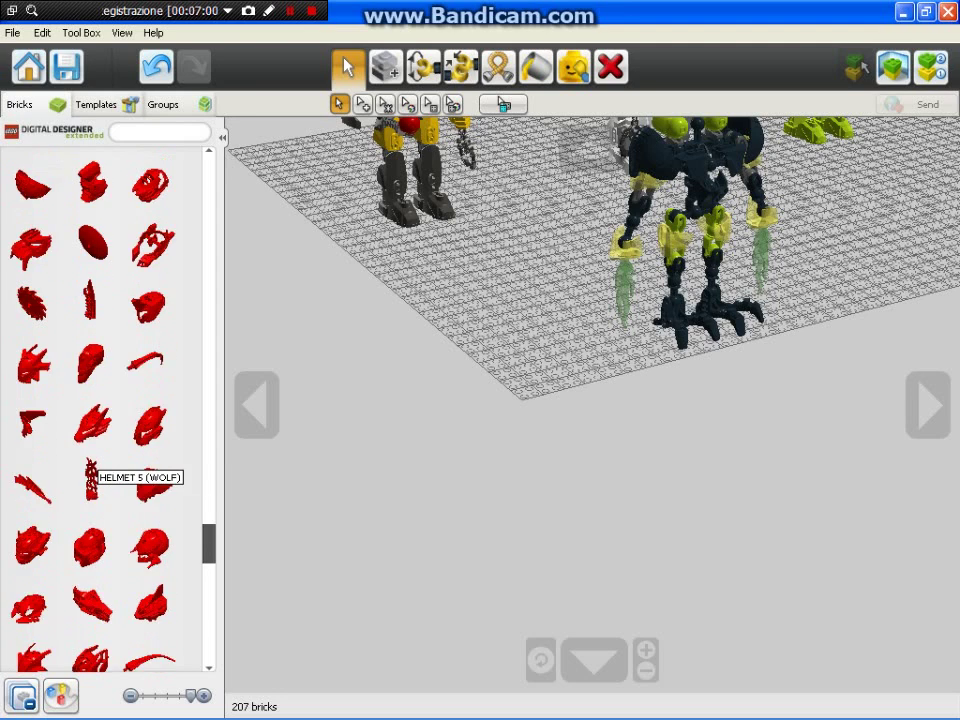
{"action": "scroll", "coordinate": [92, 462], "scroll_direction": "up", "scroll_amount": 8}
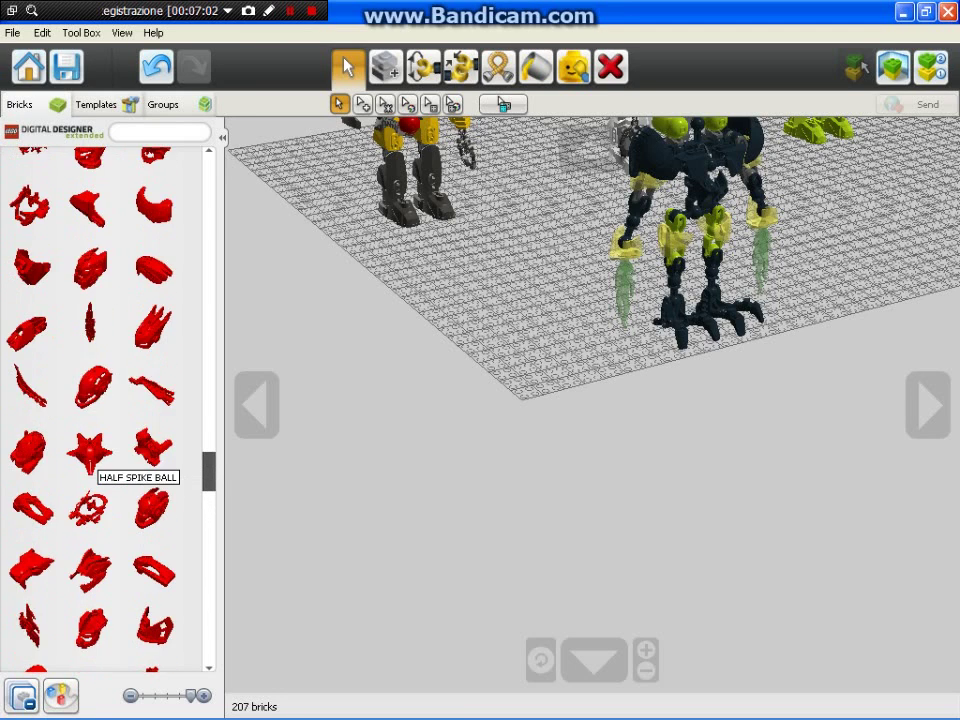
{"action": "left_click", "coordinate": [86, 320]}
{"action": "left_click", "coordinate": [542, 426]}
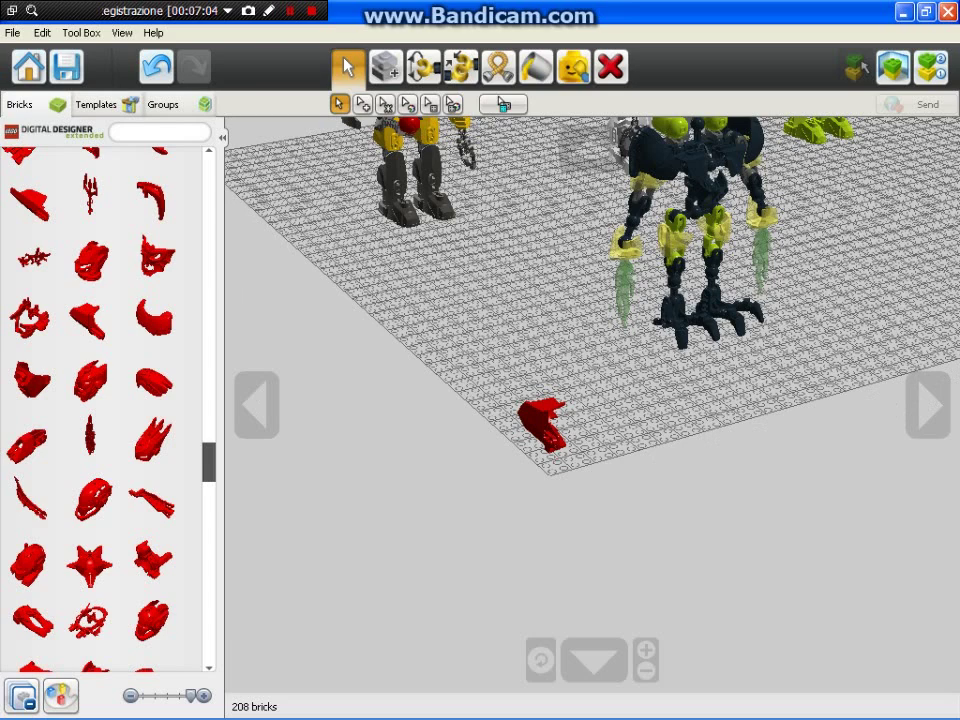
{"action": "left_click", "coordinate": [536, 66]}
{"action": "left_click", "coordinate": [363, 104]}
{"action": "left_click", "coordinate": [420, 165]}
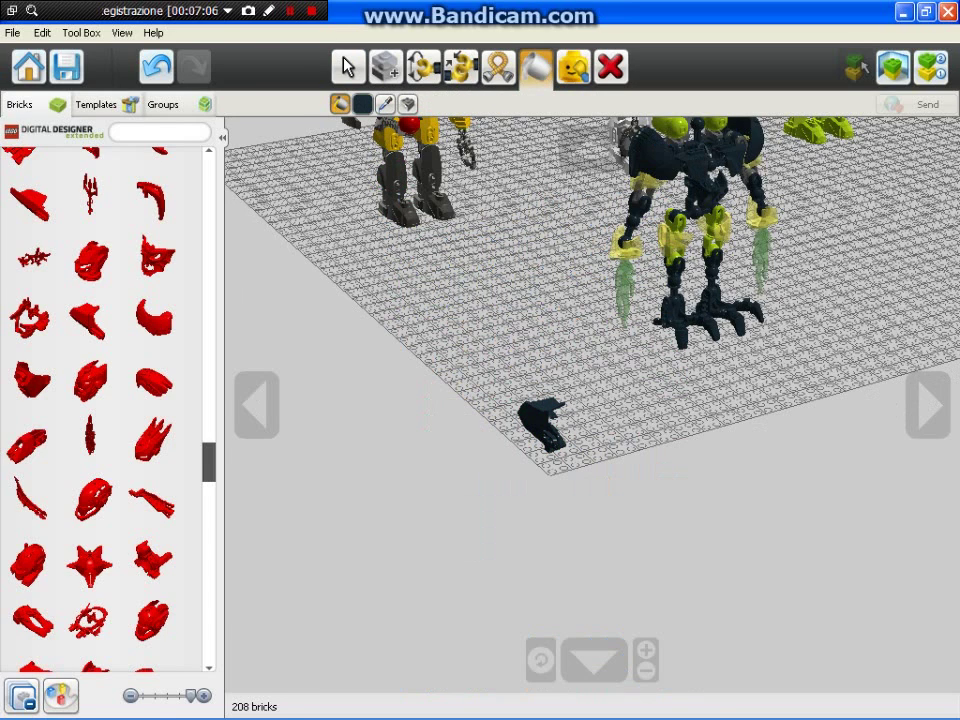
Step: Fit a clone of the black armour shell onto one forearm and the original, reoriented, onto the other forearm
{"action": "left_click", "coordinate": [386, 66]}
{"action": "left_click", "coordinate": [548, 425]}
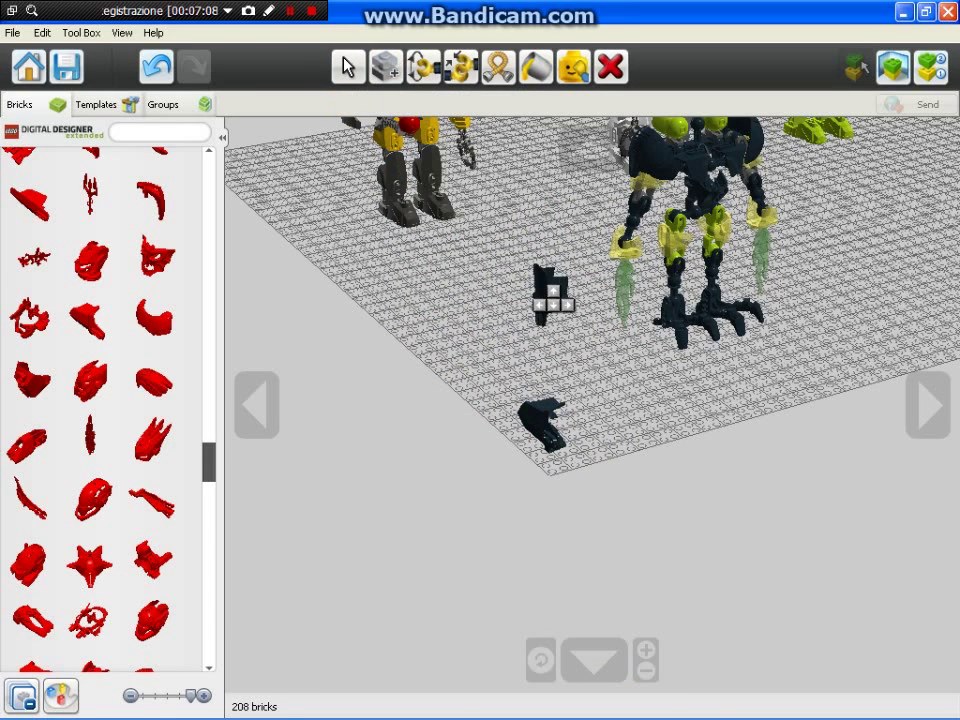
{"action": "left_click", "coordinate": [628, 228]}
{"action": "left_click", "coordinate": [348, 67]}
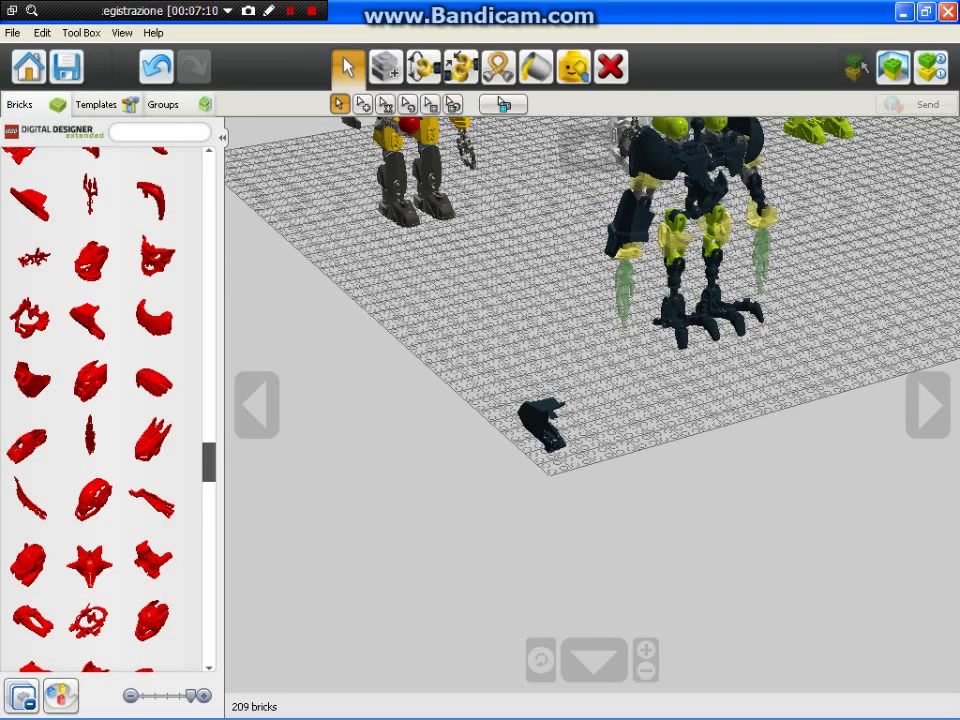
{"action": "left_click", "coordinate": [545, 427]}
{"action": "key", "text": "Right"}
{"action": "key", "text": "Right"}
{"action": "left_click_drag", "start_coordinate": [758, 255], "coordinate": [762, 205]}
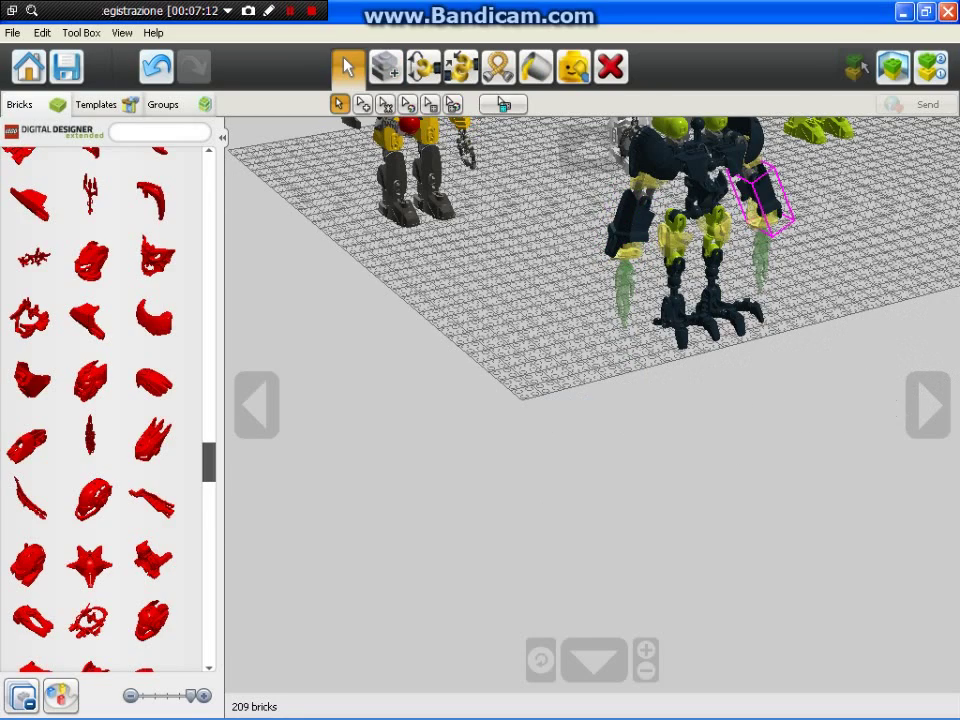
Step: Rotate the yellow shell and green blade slightly at one forearm's wrist joint with the Hinge tool, and check the other arm's joint
{"action": "scroll", "coordinate": [625, 250], "scroll_direction": "up", "scroll_amount": 3}
{"action": "left_click", "coordinate": [423, 68]}
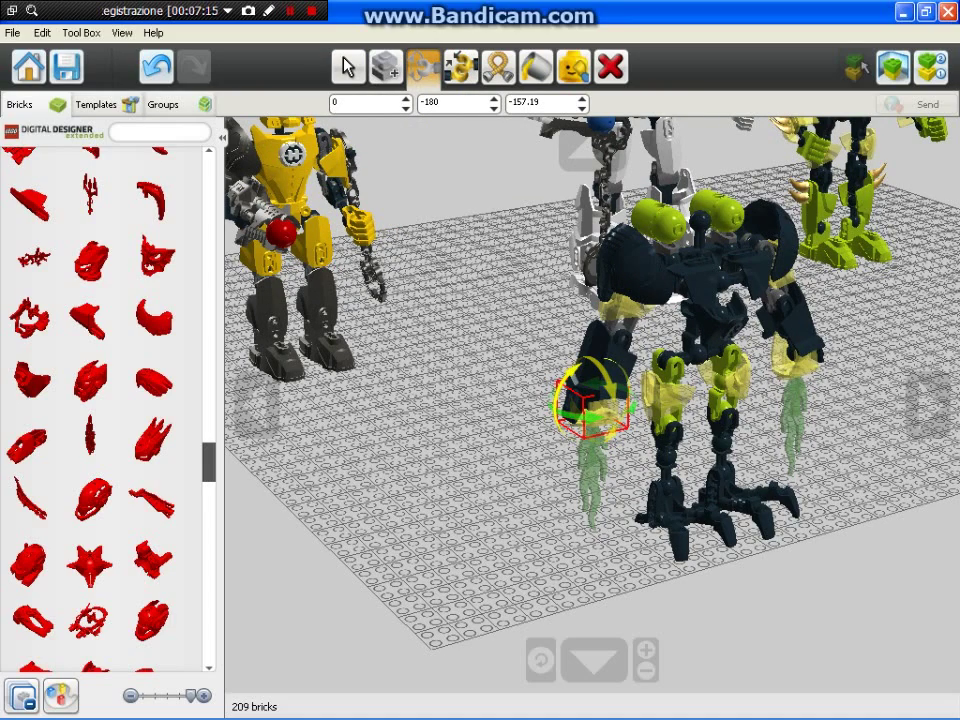
{"action": "left_click_drag", "start_coordinate": [576, 379], "coordinate": [566, 388]}
{"action": "left_click", "coordinate": [470, 420]}
{"action": "left_click", "coordinate": [257, 405]}
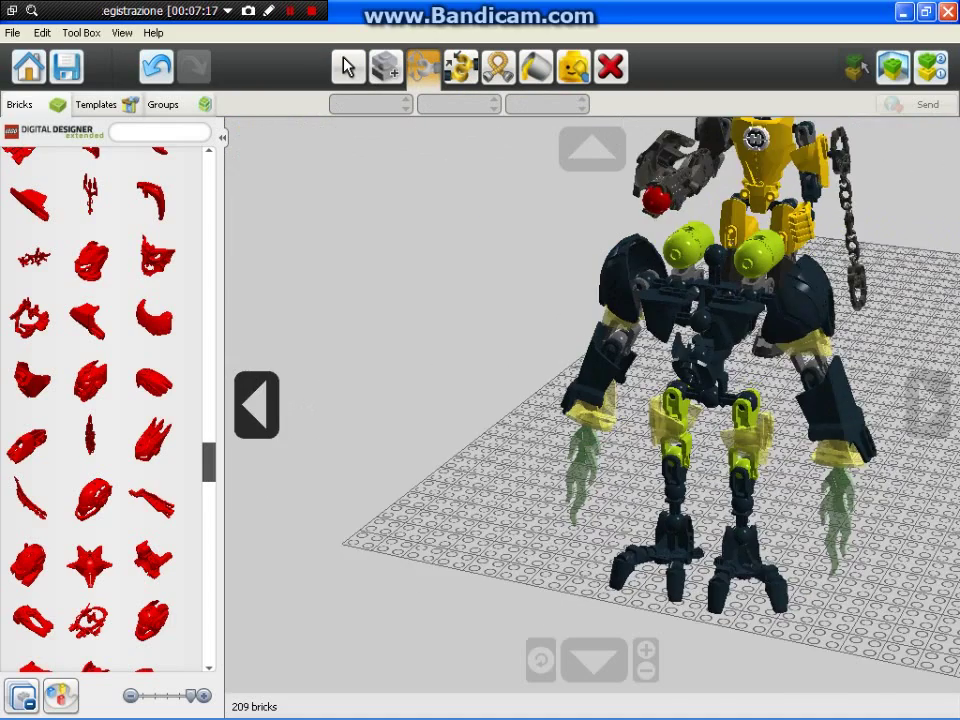
{"action": "left_click", "coordinate": [752, 503]}
{"action": "left_click_drag", "start_coordinate": [790, 482], "coordinate": [742, 428]}
{"action": "left_click", "coordinate": [832, 452]}
{"action": "left_click", "coordinate": [752, 436]}
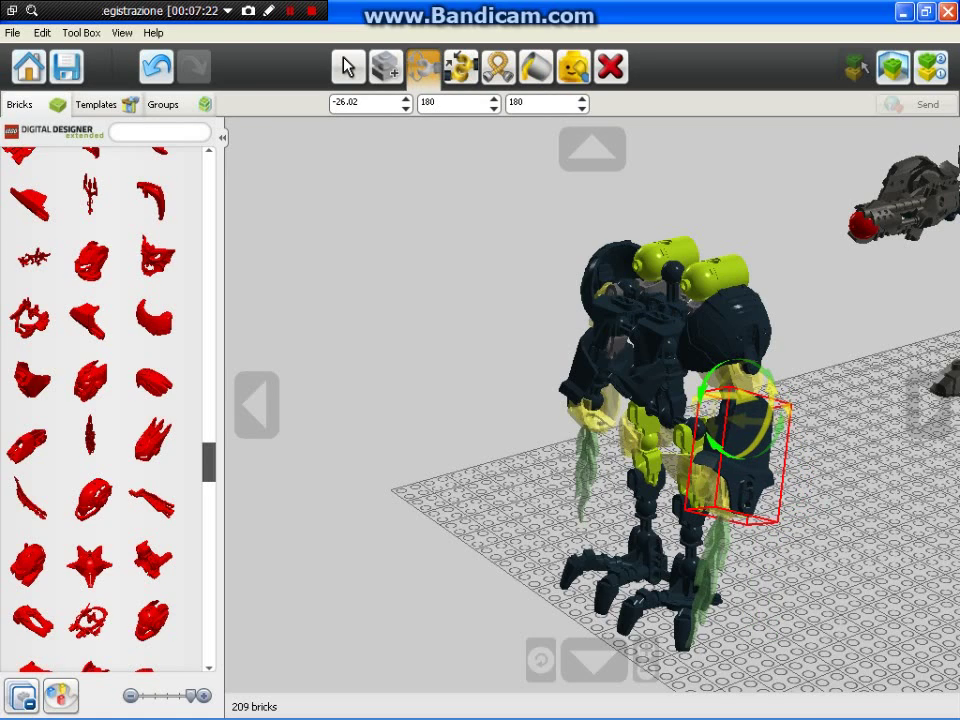
{"action": "left_click", "coordinate": [822, 428]}
Step: Try turning the same forearm's wrist joint about two different hinge directions, undoing each rotation
{"action": "left_click", "coordinate": [588, 375]}
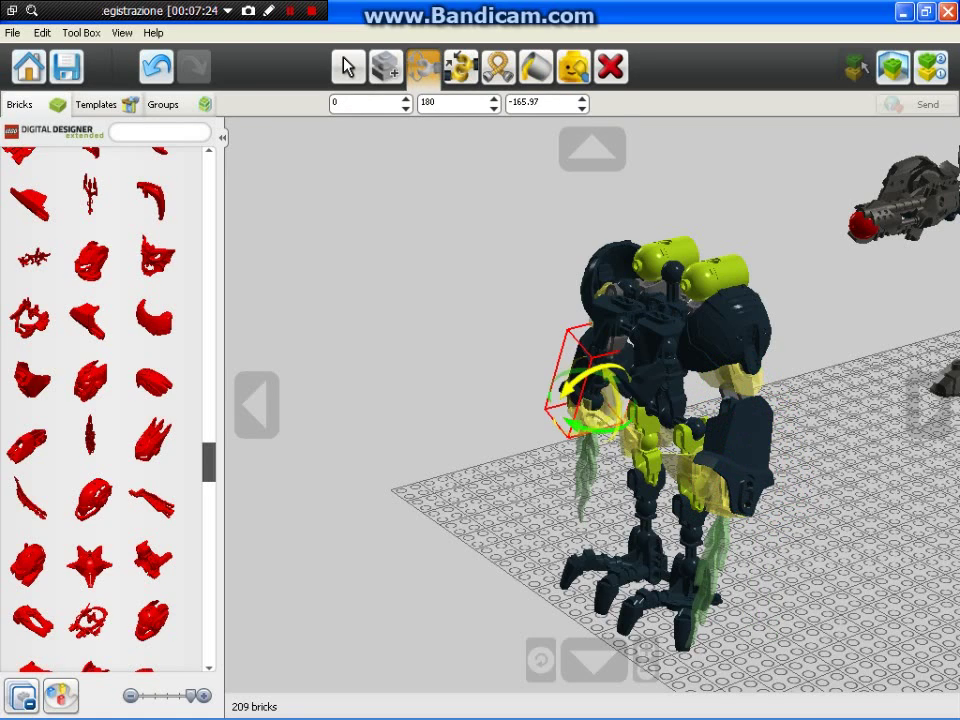
{"action": "left_click_drag", "start_coordinate": [590, 378], "coordinate": [576, 390]}
{"action": "key", "text": "ctrl+z"}
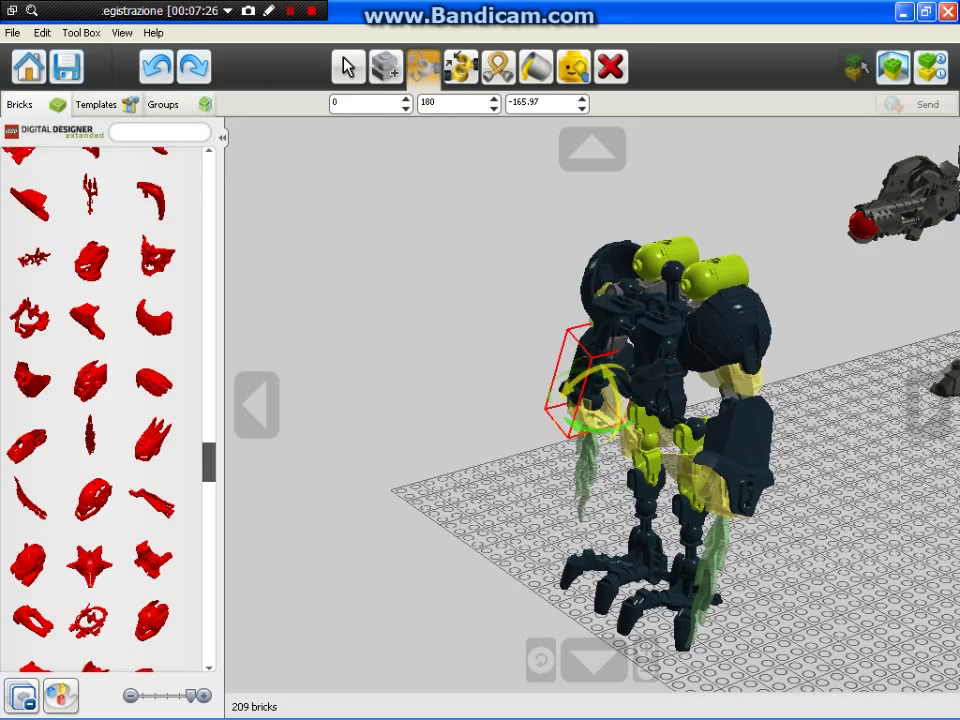
{"action": "left_click", "coordinate": [530, 390]}
{"action": "left_click", "coordinate": [928, 404]}
{"action": "left_click", "coordinate": [594, 376]}
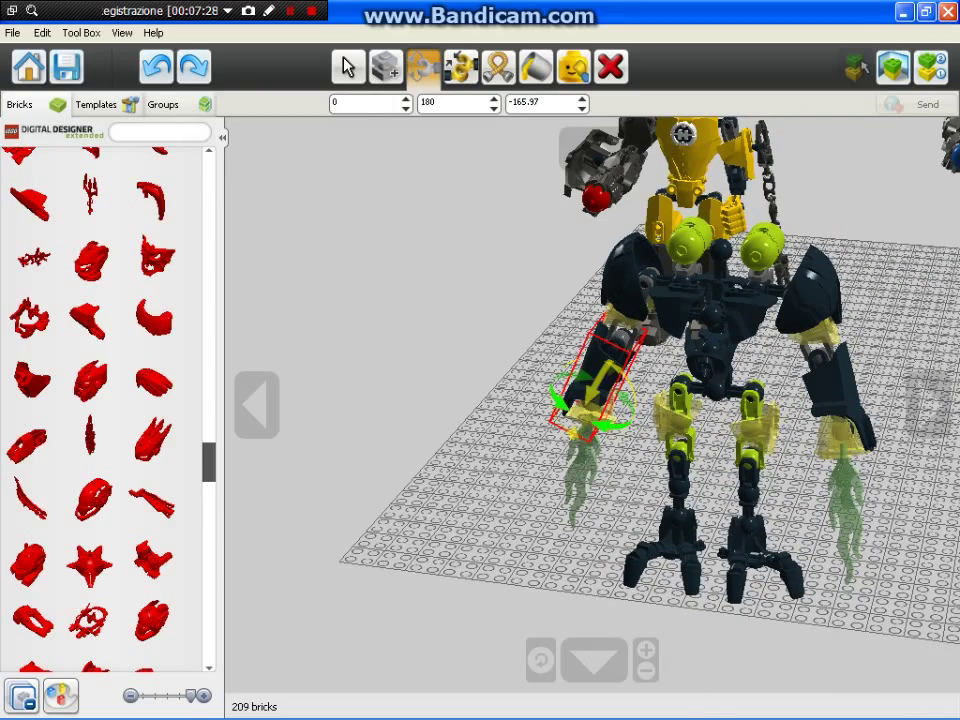
{"action": "left_click_drag", "start_coordinate": [612, 426], "coordinate": [600, 428]}
{"action": "key", "text": "ctrl+z"}
Step: Rotate that forearm with its armour and blade at the elbow hinge to about 25 degrees
{"action": "left_click", "coordinate": [616, 350]}
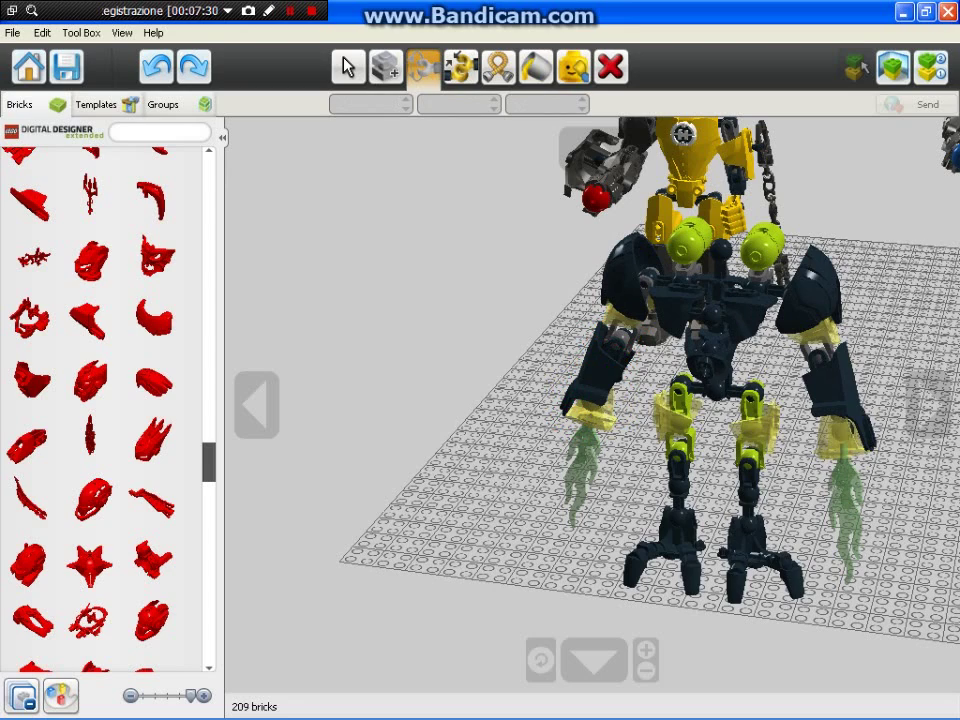
{"action": "left_click", "coordinate": [616, 348]}
{"action": "left_click_drag", "start_coordinate": [602, 370], "coordinate": [600, 375]}
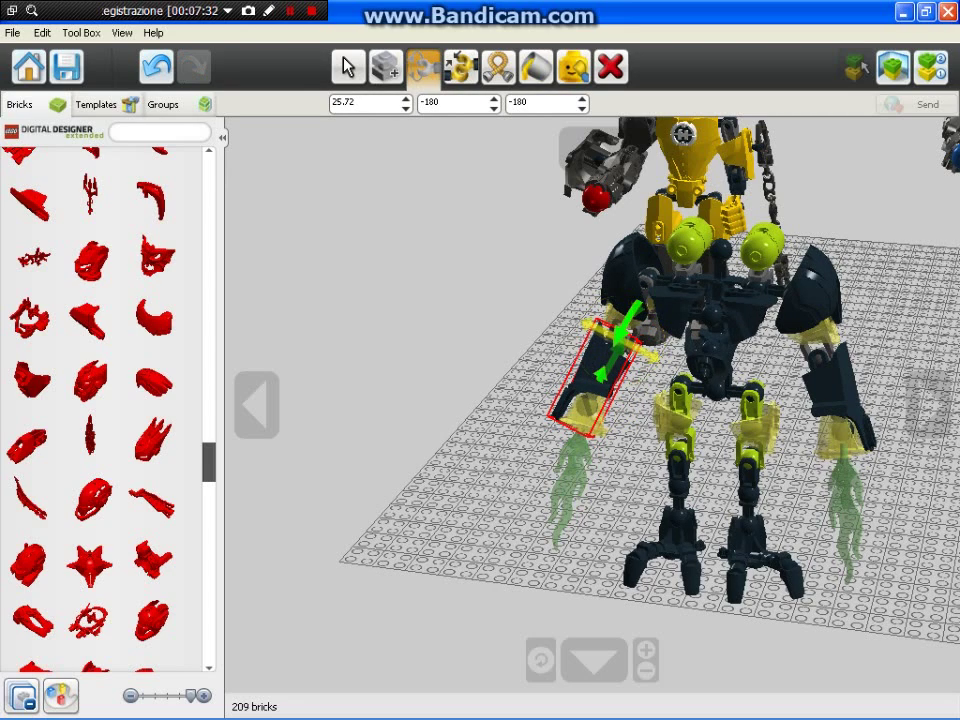
{"action": "left_click", "coordinate": [624, 286]}
{"action": "left_click", "coordinate": [624, 288]}
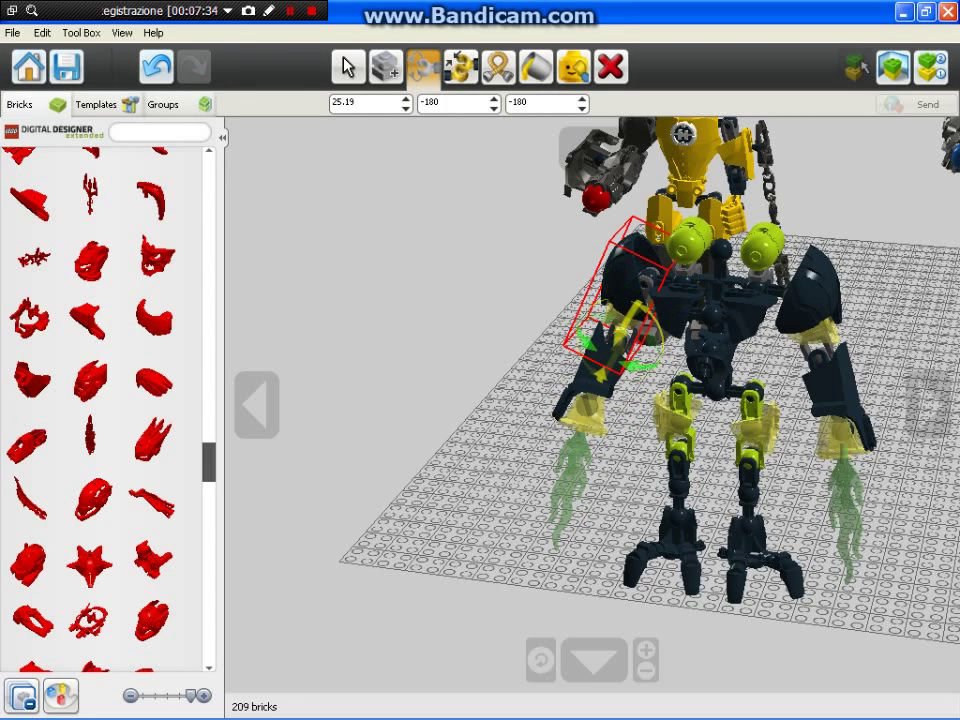
{"action": "left_click", "coordinate": [898, 345]}
{"action": "right_click", "coordinate": [708, 360]}
{"action": "scroll", "coordinate": [708, 360], "scroll_direction": "down", "scroll_amount": 3}
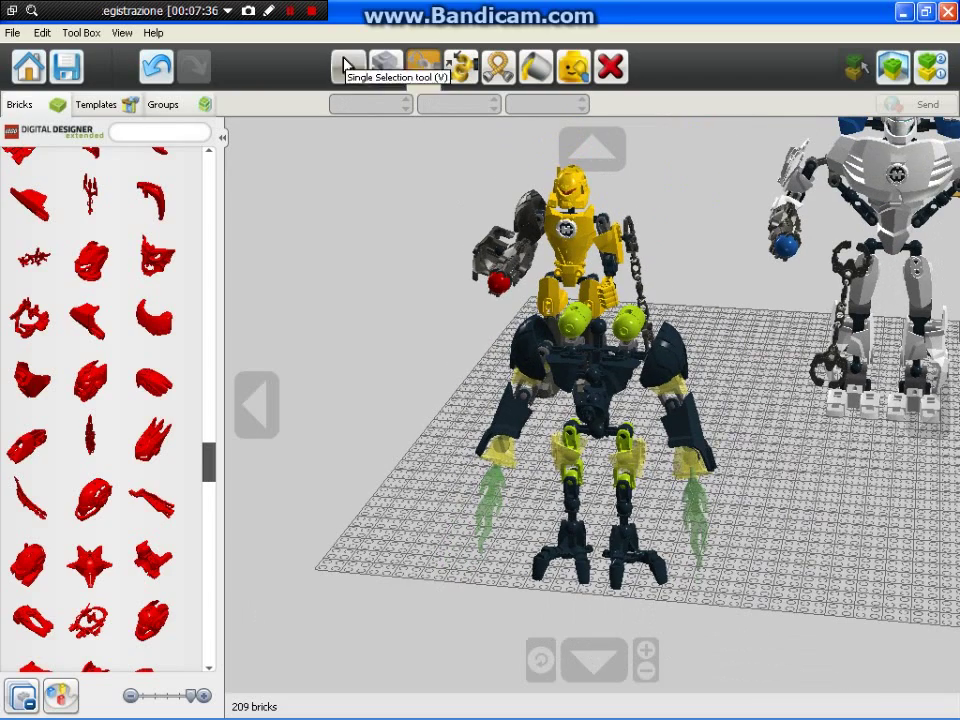
Step: Attach a small ball-joint neck piece from the Hero Factory parts to the front of the upper torso and colour it lime green
{"action": "left_click", "coordinate": [345, 66]}
{"action": "scroll", "coordinate": [20, 385], "scroll_direction": "up", "scroll_amount": 10}
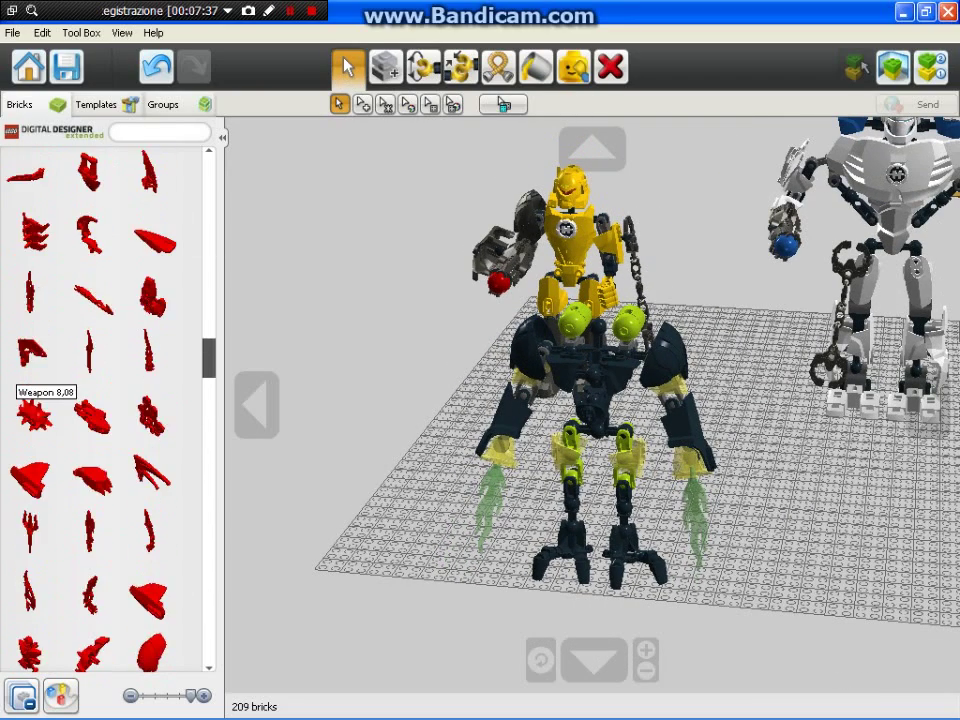
{"action": "scroll", "coordinate": [20, 385], "scroll_direction": "up", "scroll_amount": 8}
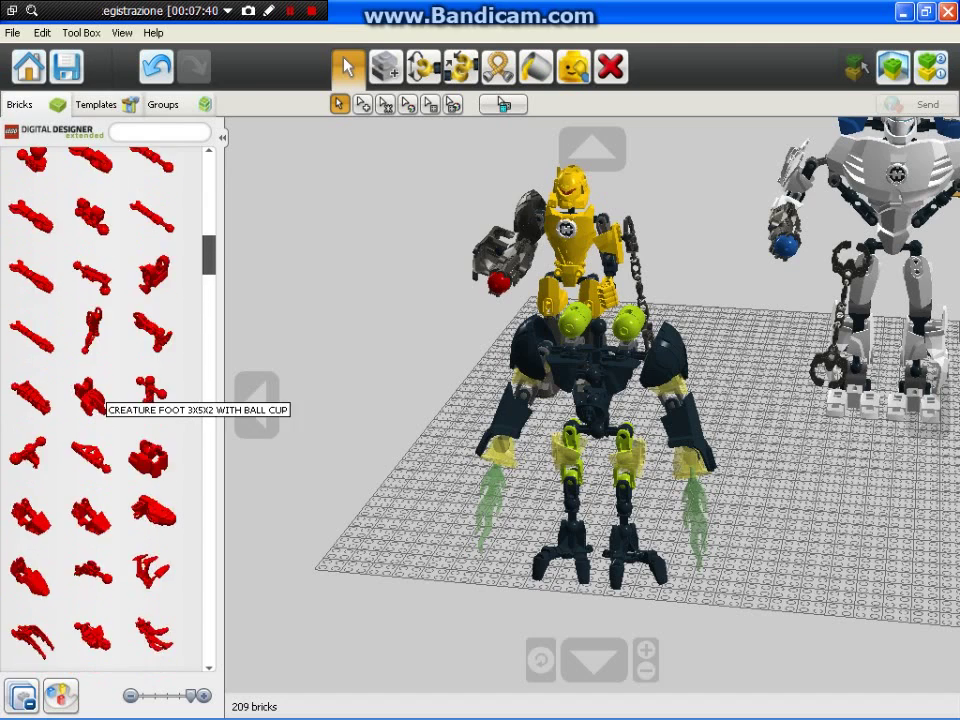
{"action": "scroll", "coordinate": [88, 392], "scroll_direction": "up", "scroll_amount": 3}
{"action": "left_click", "coordinate": [92, 334]}
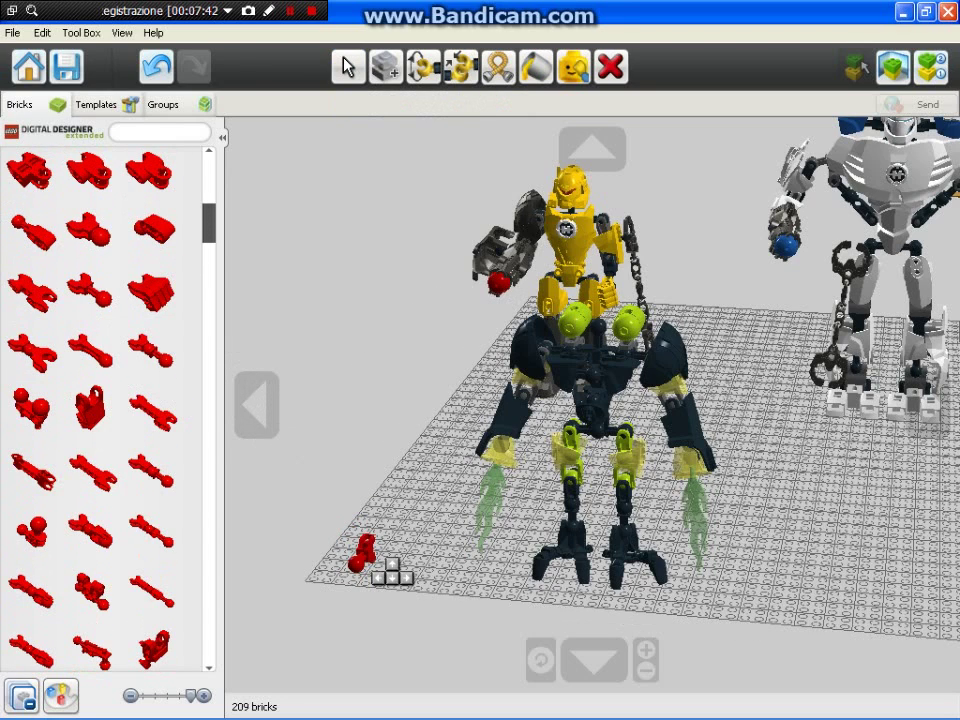
{"action": "left_click", "coordinate": [586, 385]}
{"action": "key", "text": "b"}
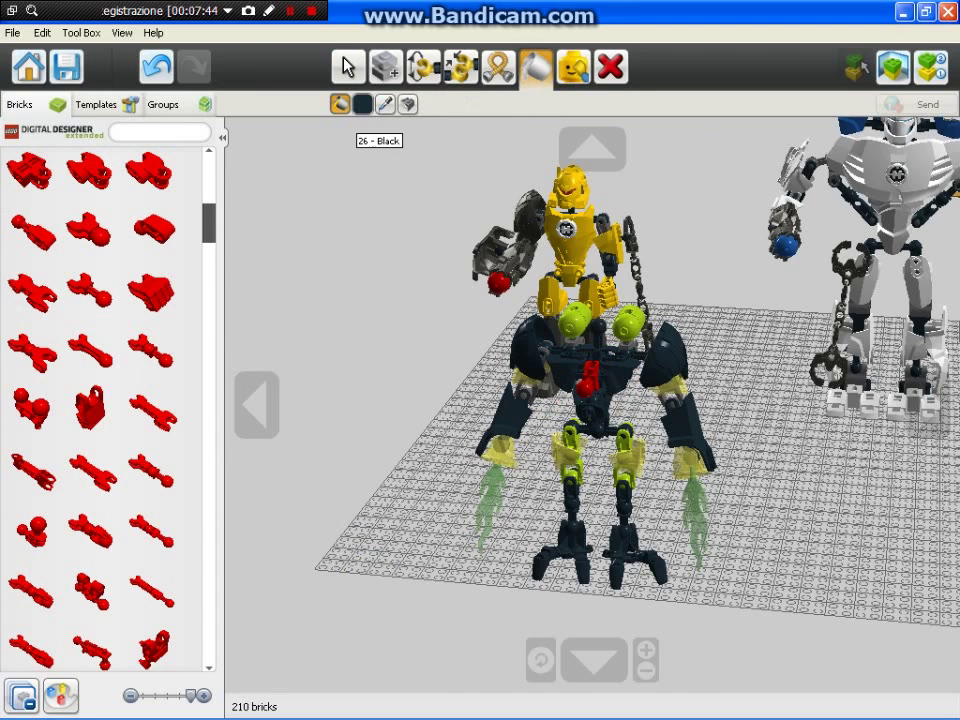
{"action": "left_click", "coordinate": [362, 104]}
{"action": "left_click", "coordinate": [427, 295]}
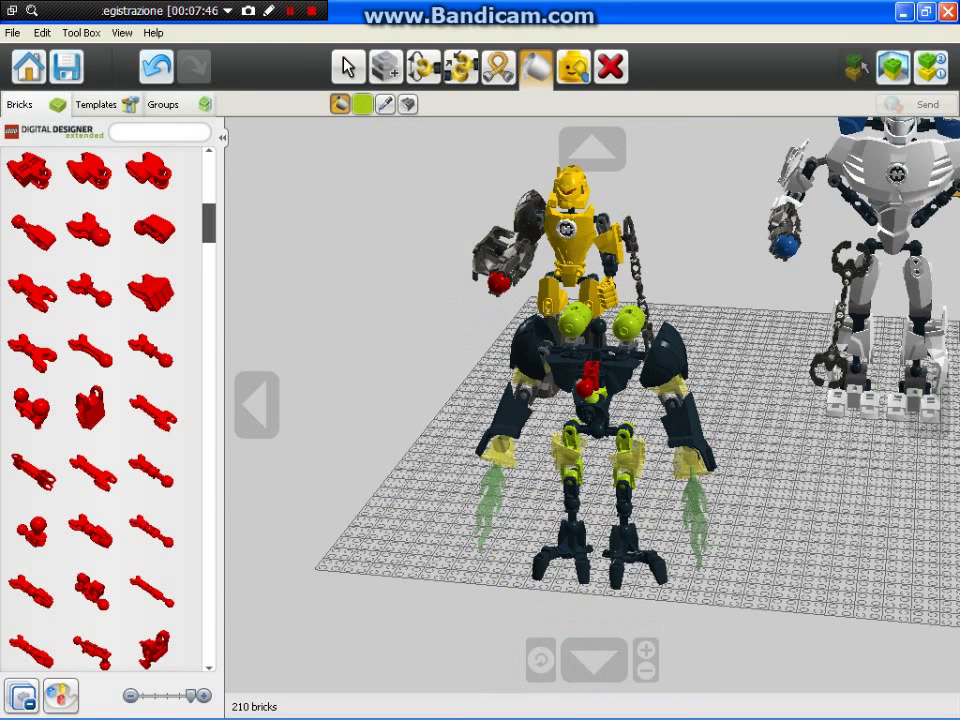
Step: Attach a head piece to the ball of the lime green neck and colour it Tr. Red
{"action": "scroll", "coordinate": [140, 340], "scroll_direction": "down", "scroll_amount": 5}
{"action": "scroll", "coordinate": [140, 350], "scroll_direction": "up", "scroll_amount": 3}
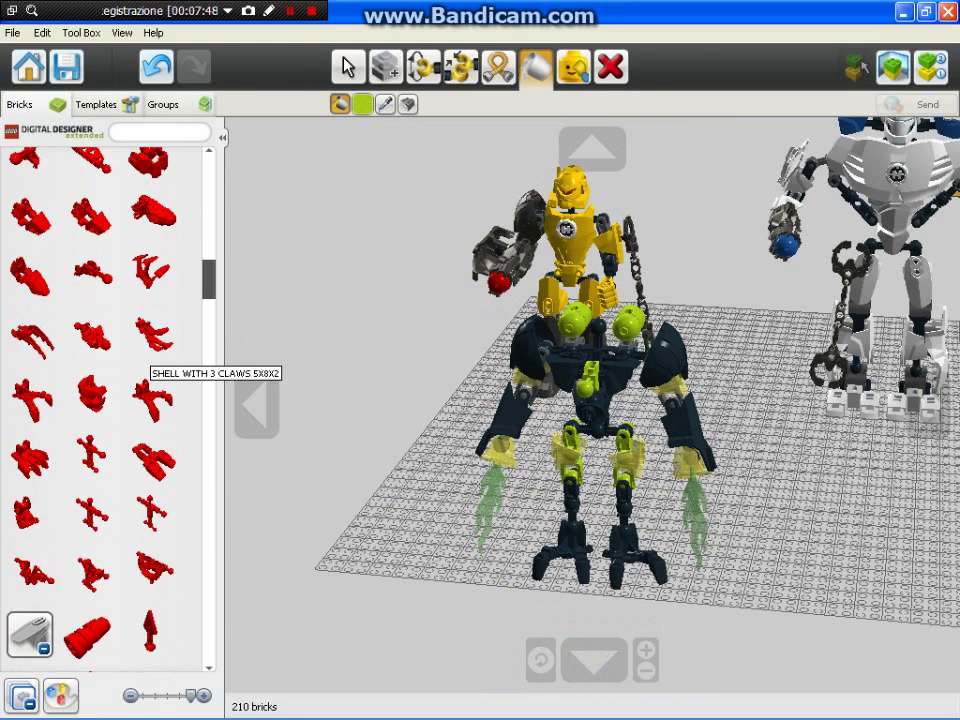
{"action": "scroll", "coordinate": [140, 360], "scroll_direction": "up", "scroll_amount": 4}
{"action": "left_click", "coordinate": [88, 280]}
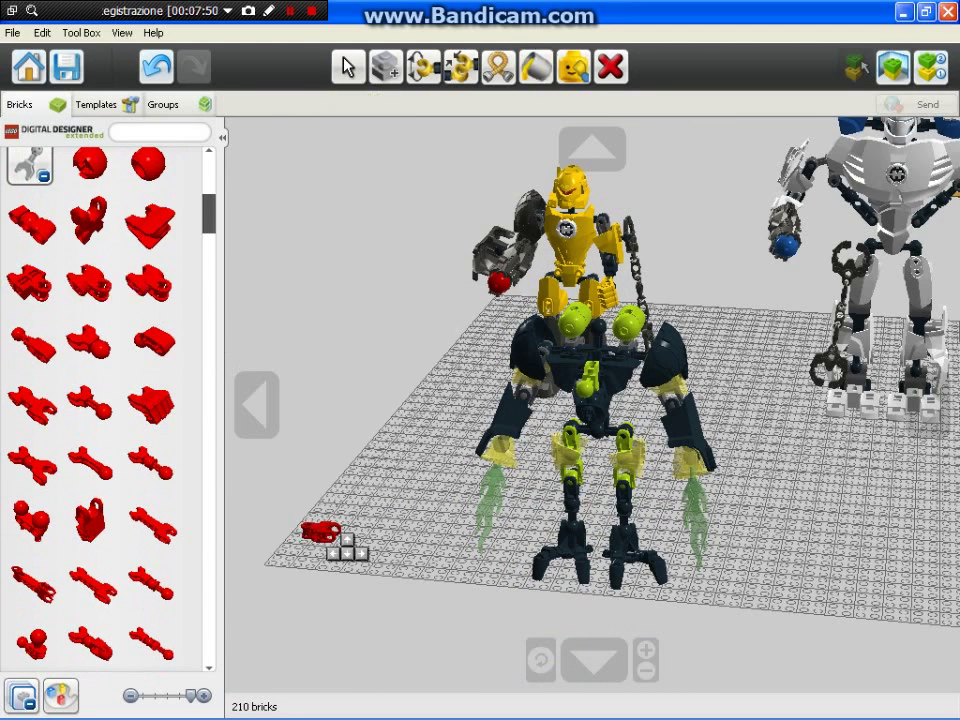
{"action": "left_click", "coordinate": [583, 394]}
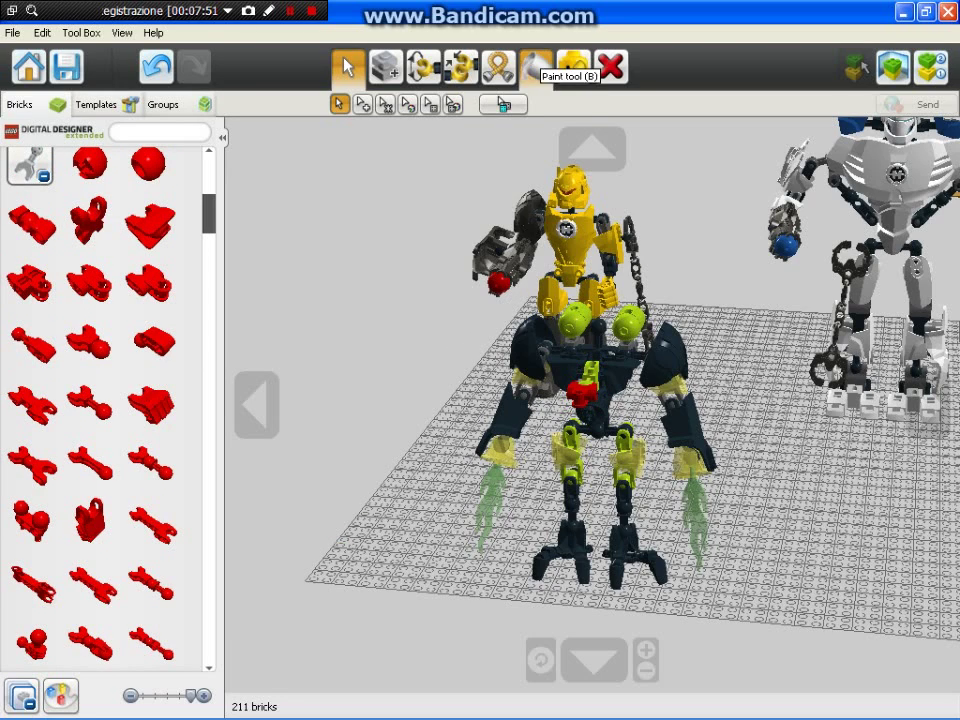
{"action": "left_click", "coordinate": [535, 66]}
{"action": "left_click", "coordinate": [362, 104]}
{"action": "left_click", "coordinate": [427, 457]}
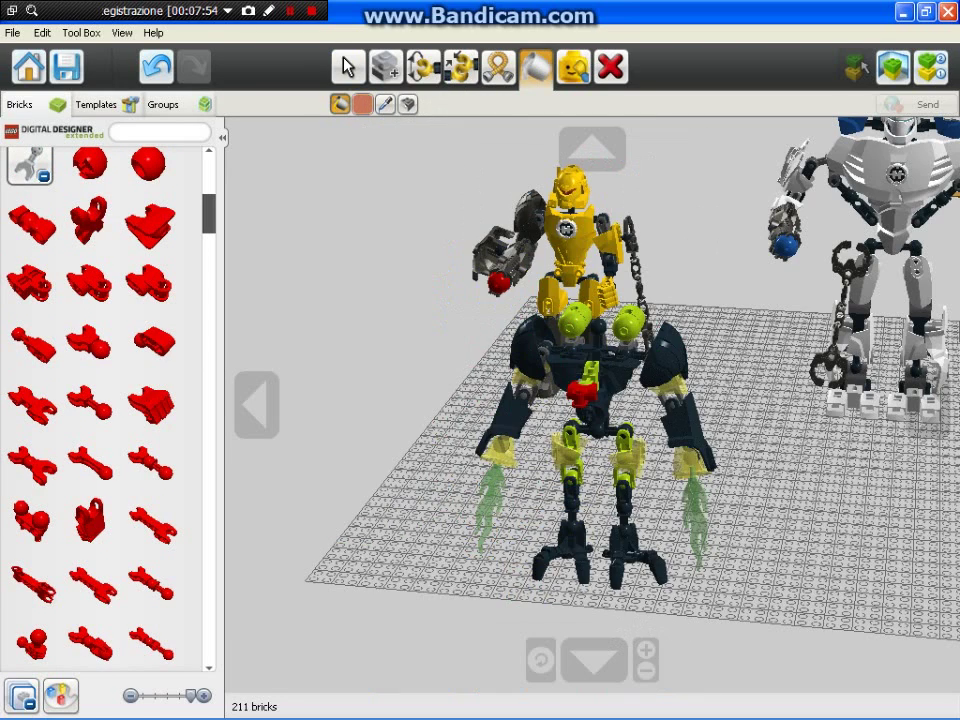
{"action": "left_click", "coordinate": [348, 67]}
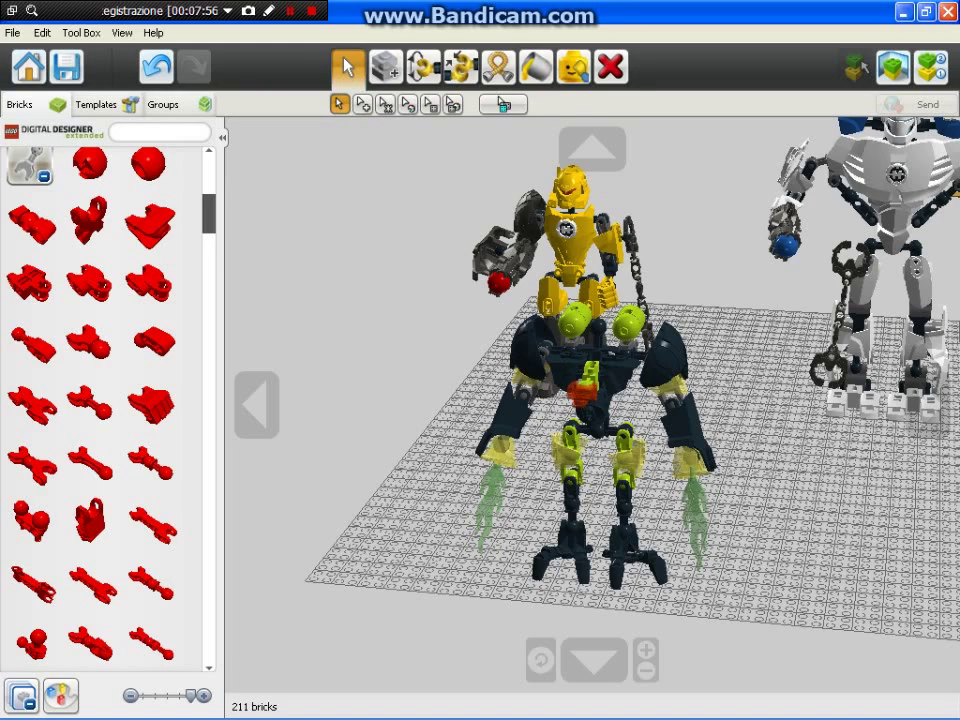
Step: Search the brick library for 2012, place the toothed helmet near the baseplate's front corner and colour it lime green
{"action": "left_click", "coordinate": [32, 168]}
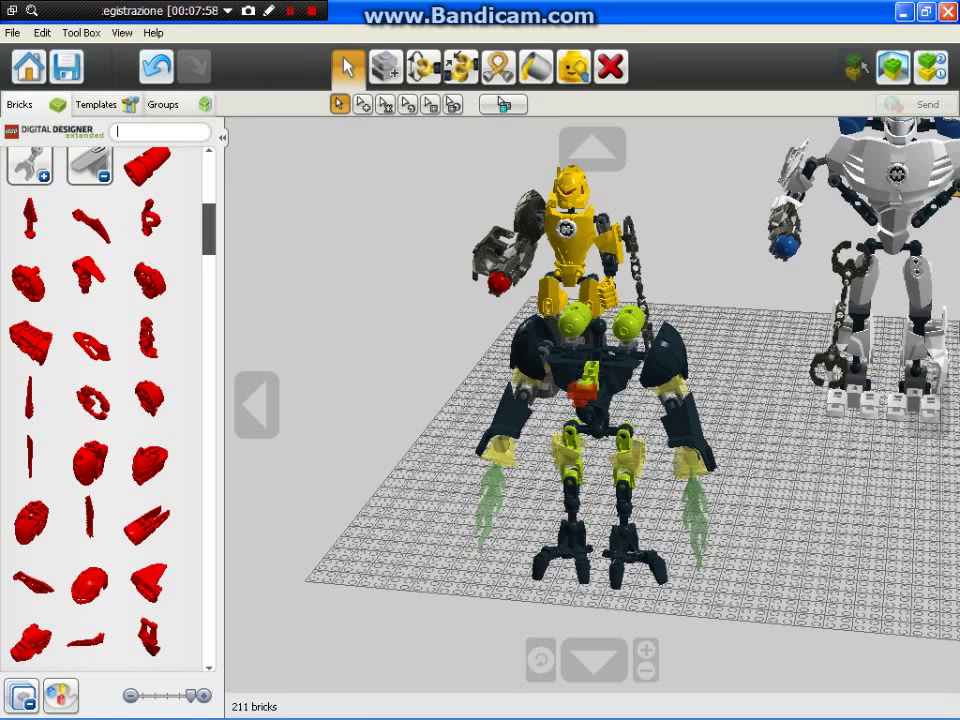
{"action": "type", "text": "2012"}
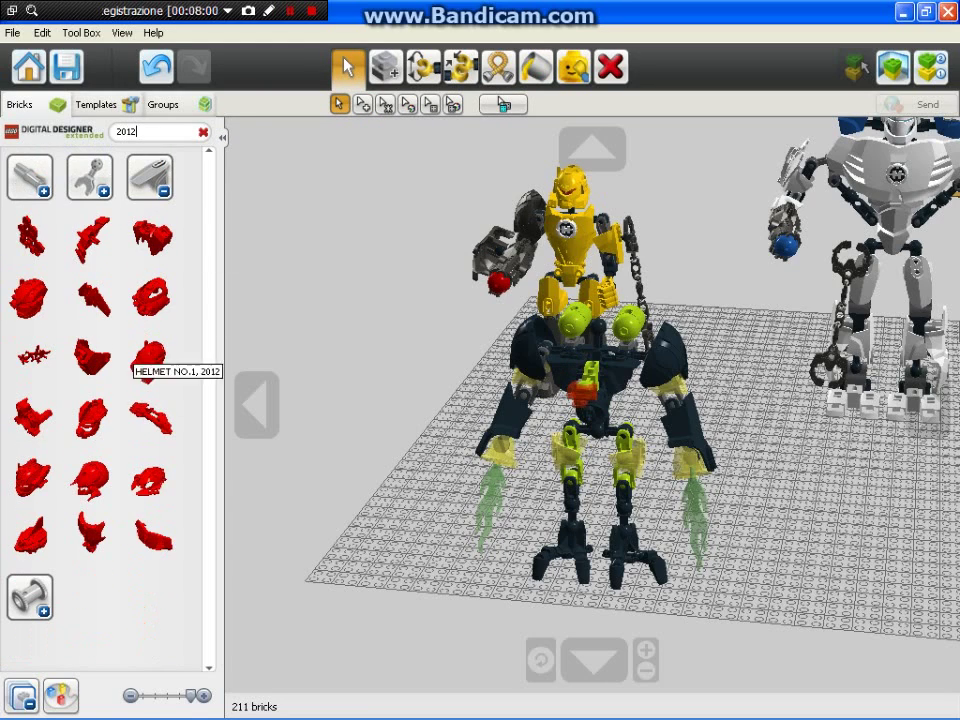
{"action": "left_click", "coordinate": [91, 480]}
{"action": "left_click", "coordinate": [340, 505]}
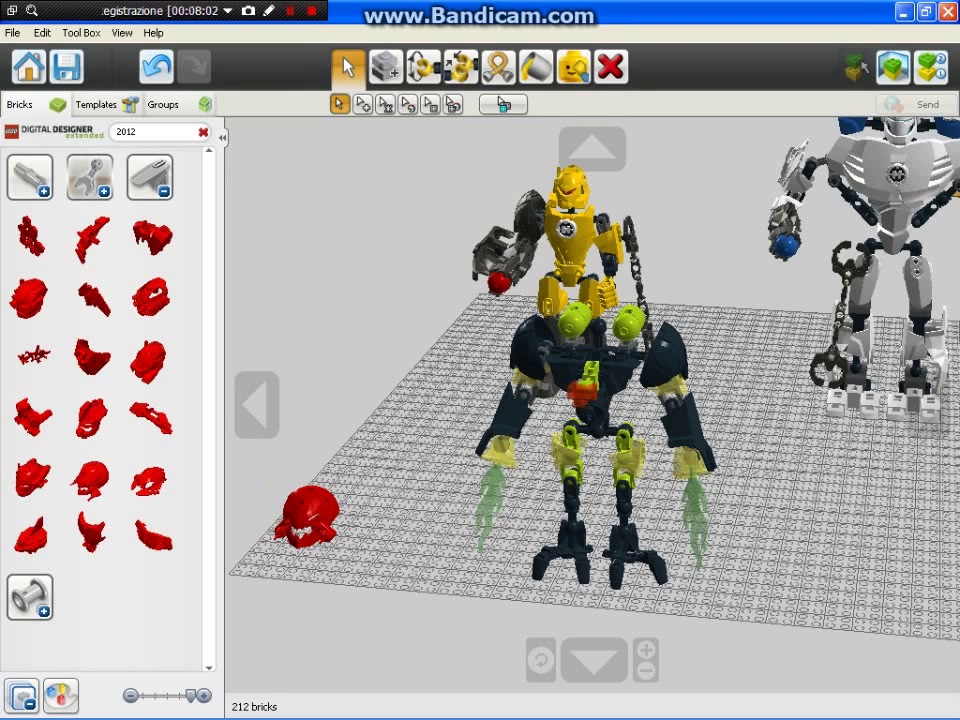
{"action": "left_click", "coordinate": [150, 177]}
{"action": "left_click", "coordinate": [536, 66]}
{"action": "left_click", "coordinate": [362, 104]}
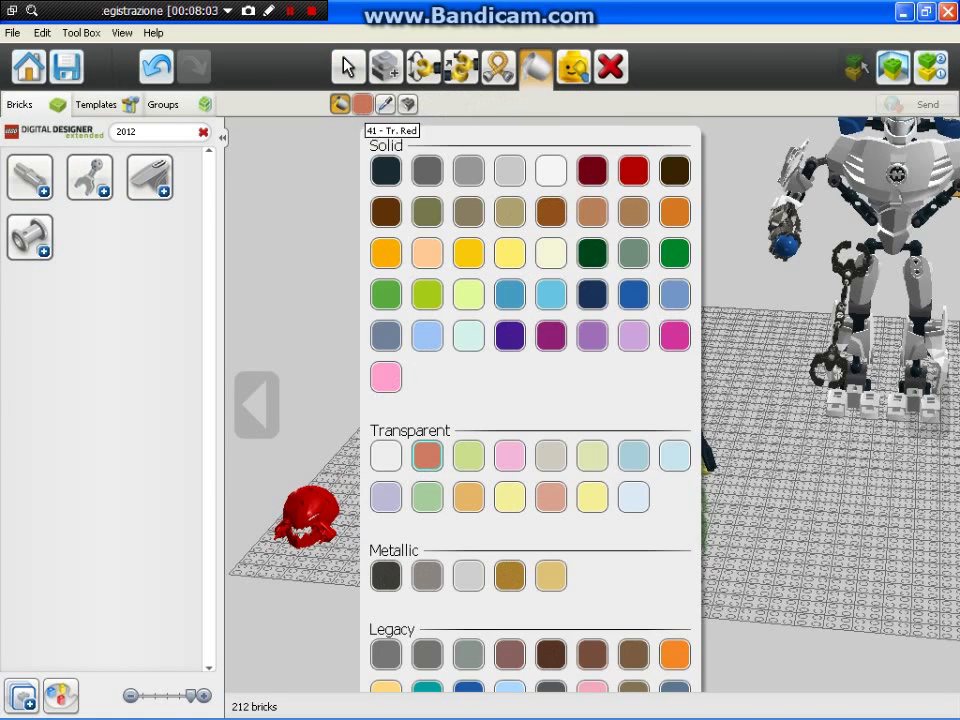
{"action": "left_click", "coordinate": [427, 294]}
{"action": "left_click", "coordinate": [305, 512]}
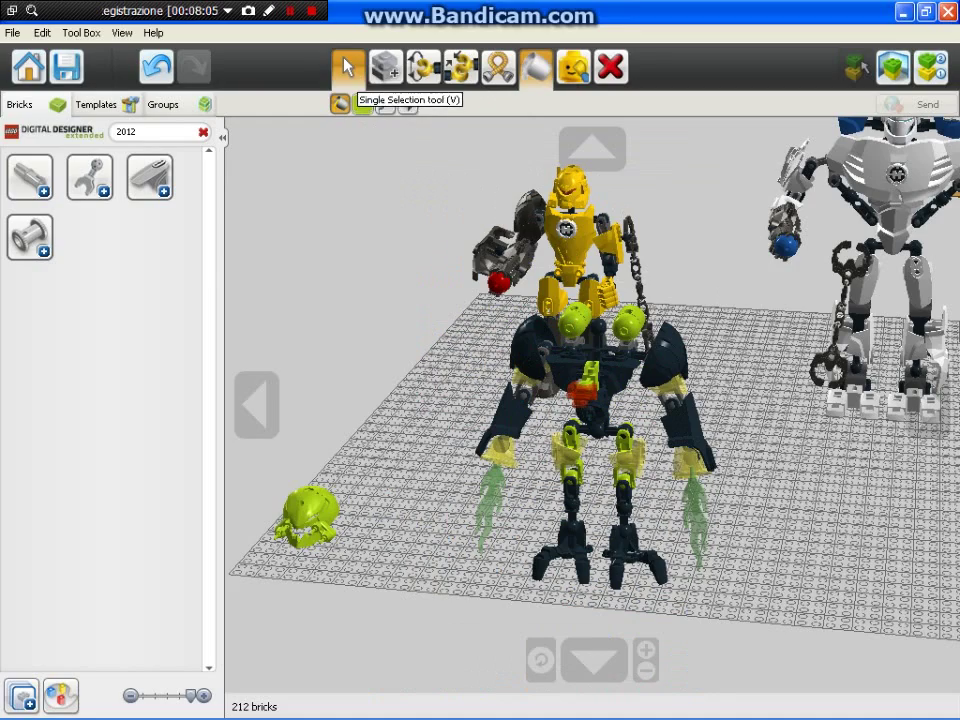
Step: Fit the lime green helmet onto the figure's translucent red head and inspect the figure from the sides
{"action": "left_click", "coordinate": [345, 66]}
{"action": "left_click_drag", "start_coordinate": [310, 500], "coordinate": [588, 392]}
{"action": "scroll", "coordinate": [560, 370], "scroll_direction": "up", "scroll_amount": 2}
{"action": "scroll", "coordinate": [610, 405], "scroll_direction": "down", "scroll_amount": 5}
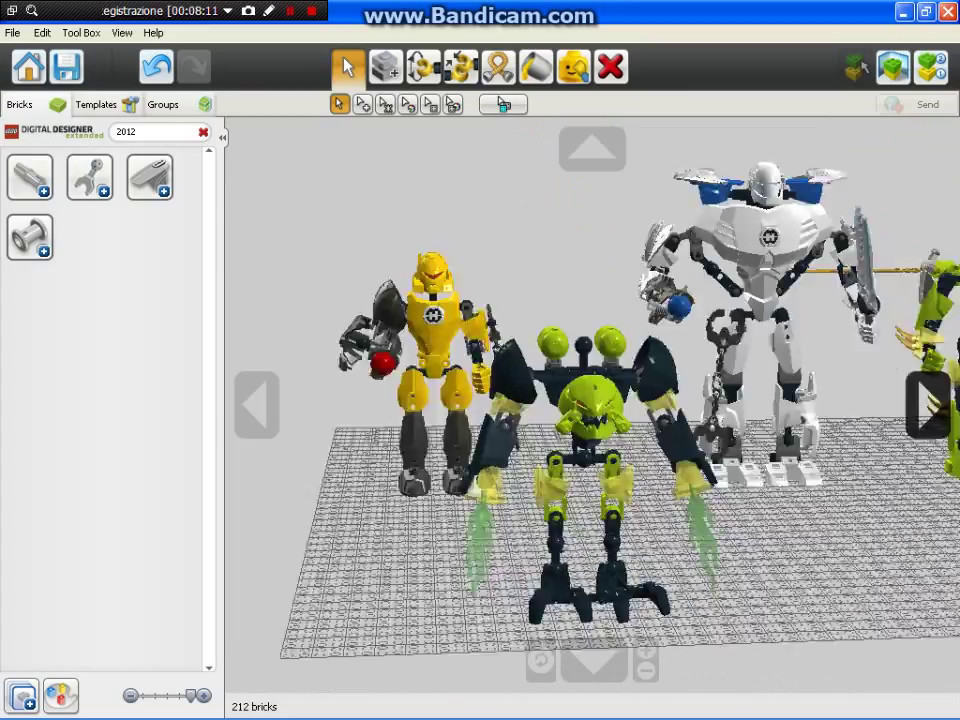
{"action": "left_click", "coordinate": [930, 405]}
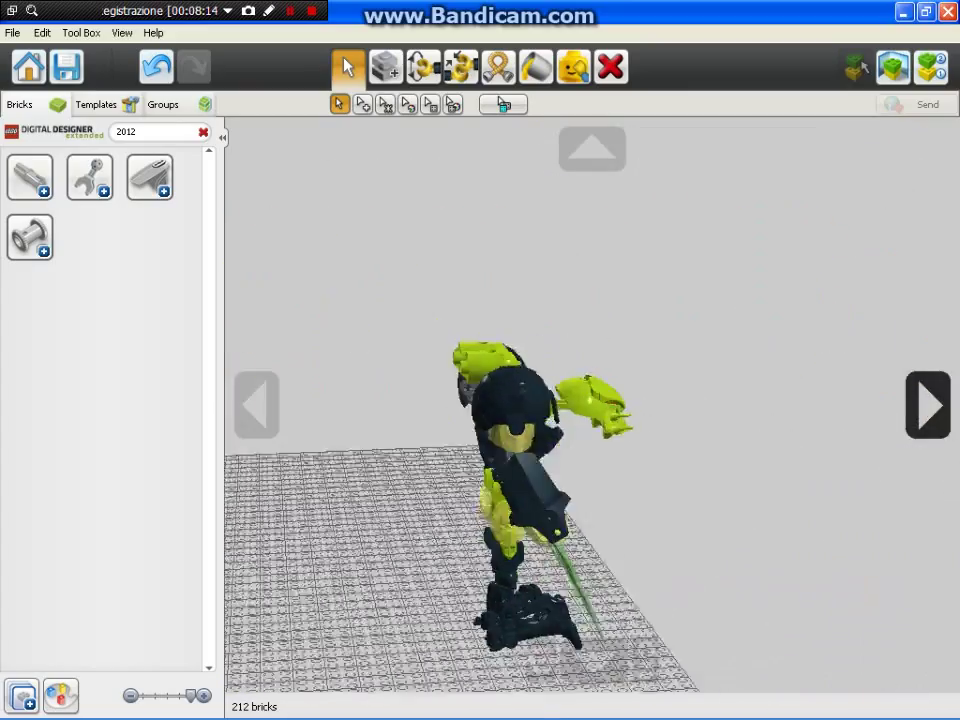
{"action": "scroll", "coordinate": [520, 405], "scroll_direction": "up", "scroll_amount": 5}
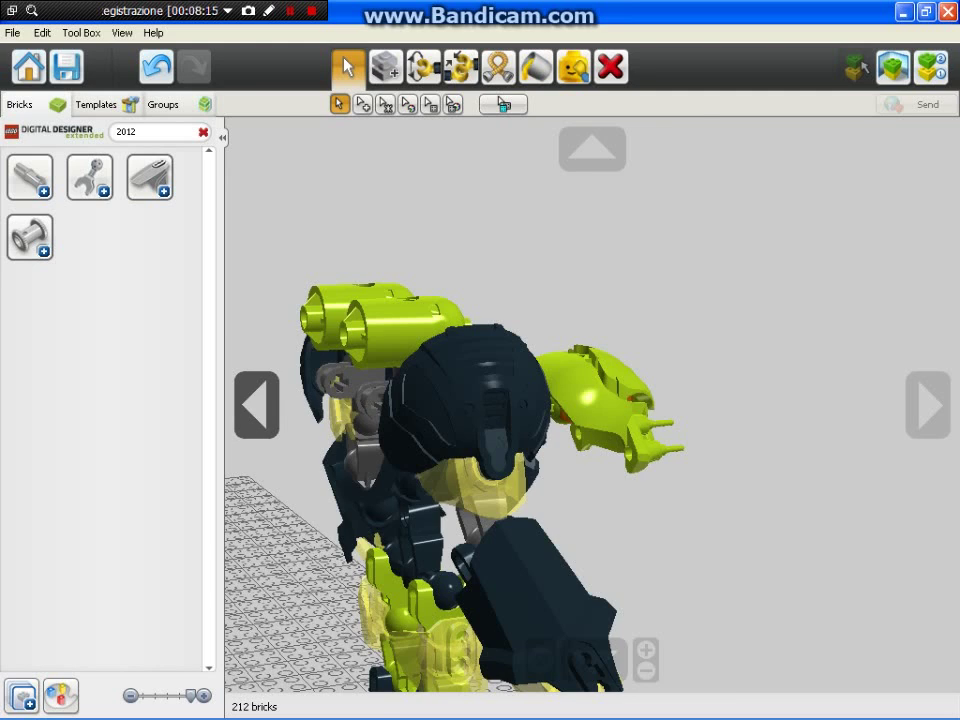
{"action": "left_click", "coordinate": [257, 405]}
{"action": "left_click", "coordinate": [257, 405]}
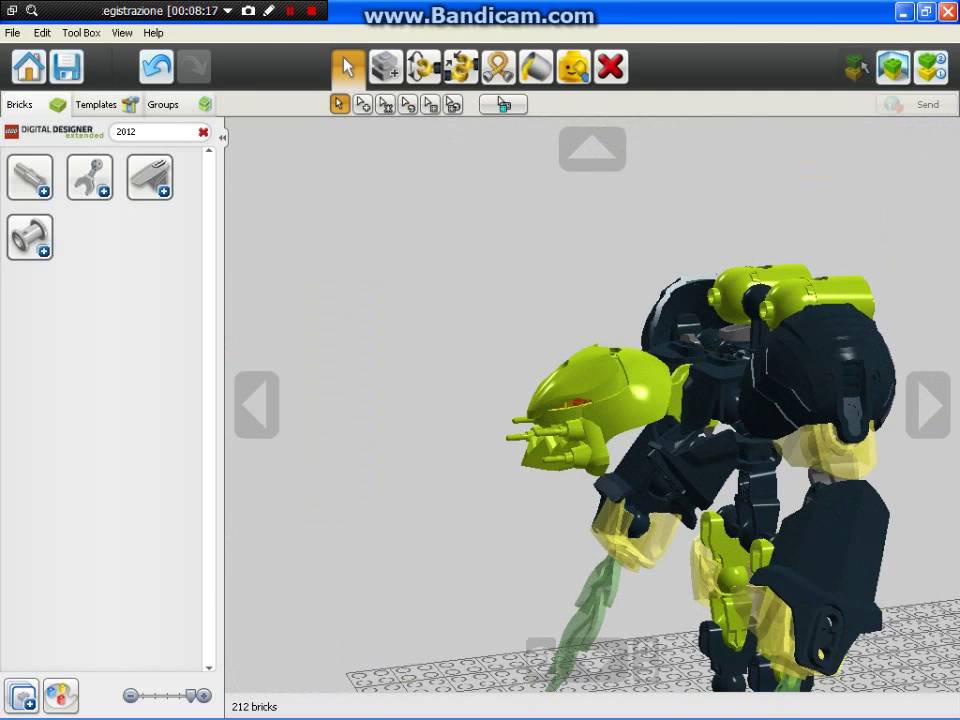
Step: Clear the brick search and open the saved model Bonkles =D.lxf
{"action": "left_click", "coordinate": [203, 132]}
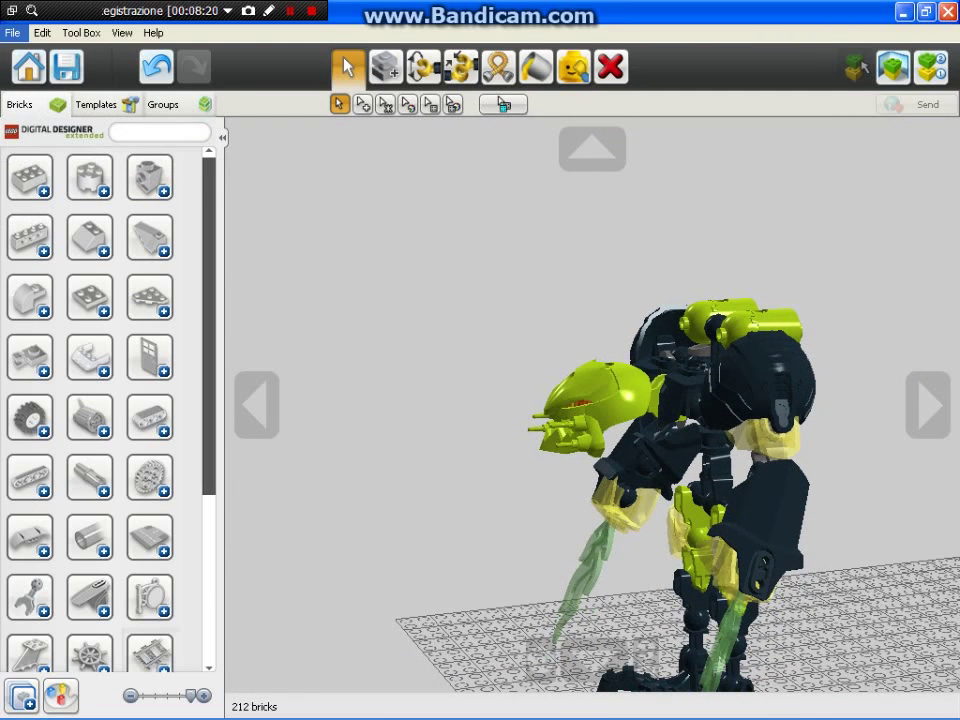
{"action": "left_click", "coordinate": [12, 32]}
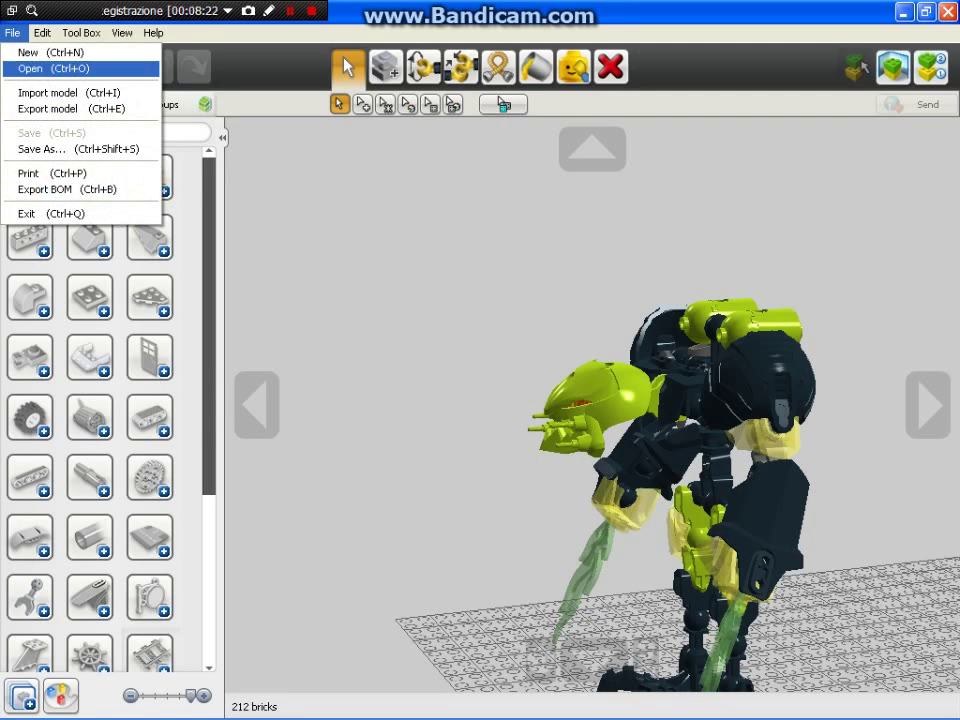
{"action": "left_click", "coordinate": [40, 66]}
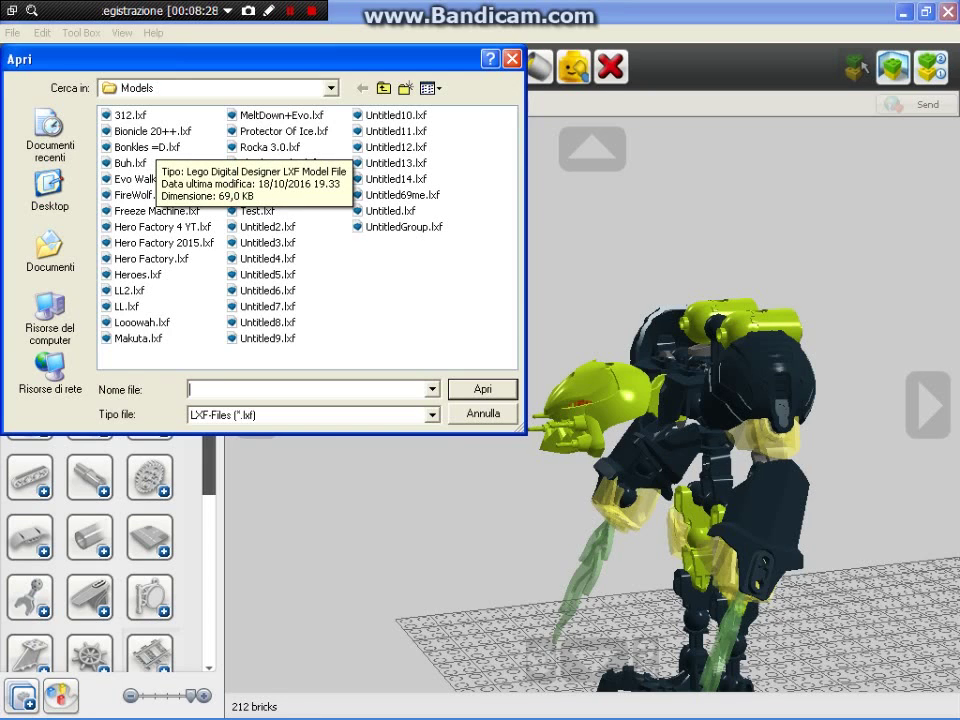
{"action": "double_click", "coordinate": [145, 147]}
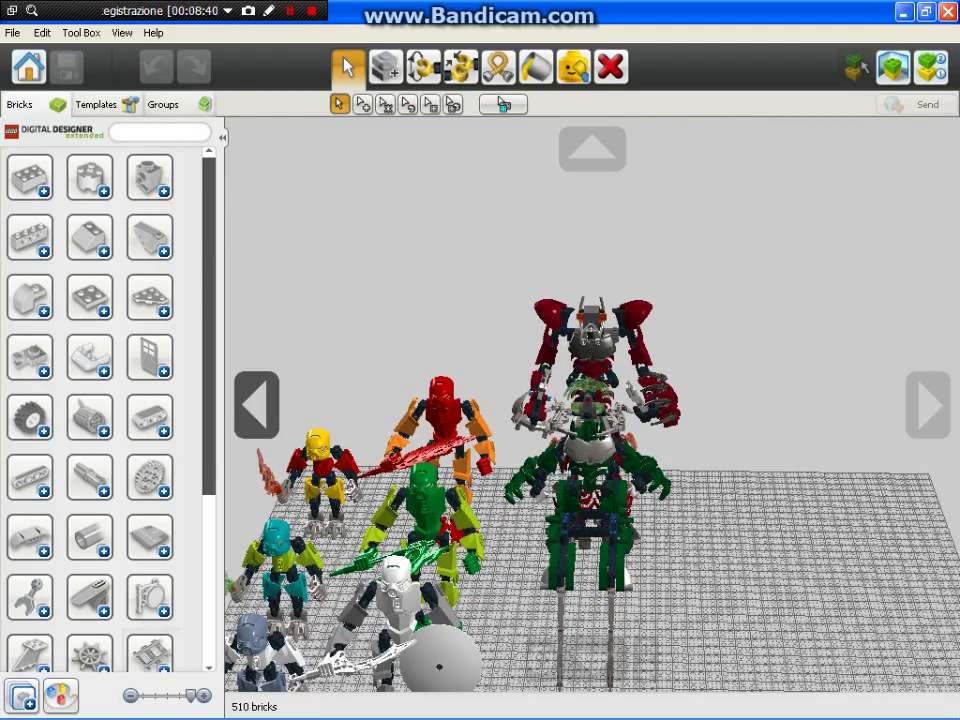
Step: Open the saved model Protector Of Ice.lxf
{"action": "left_click", "coordinate": [256, 405]}
{"action": "left_click", "coordinate": [928, 404]}
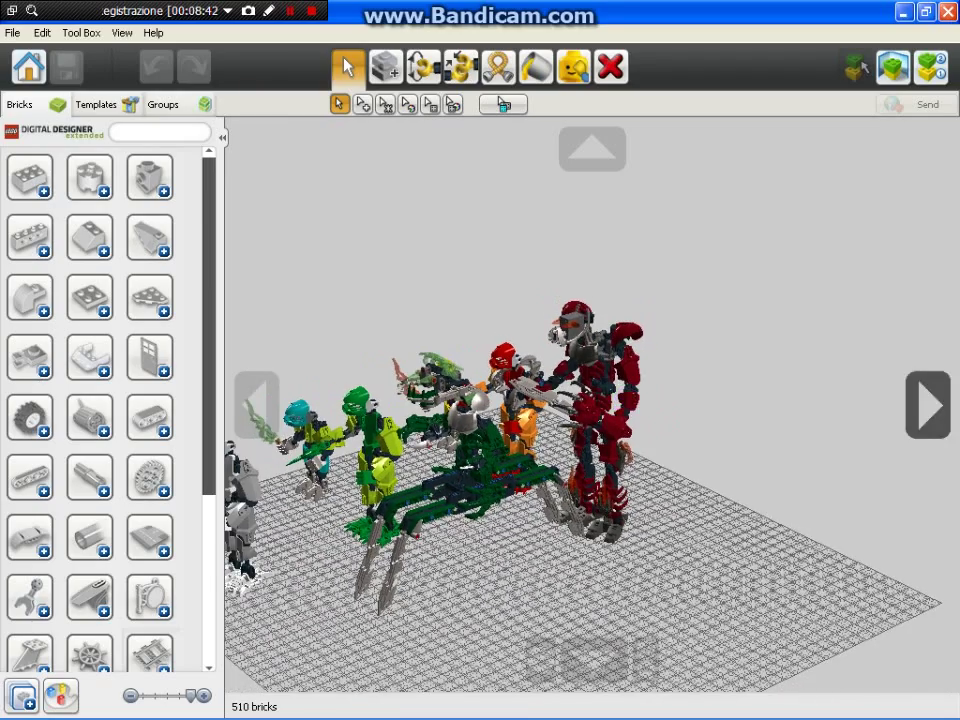
{"action": "left_click", "coordinate": [13, 32]}
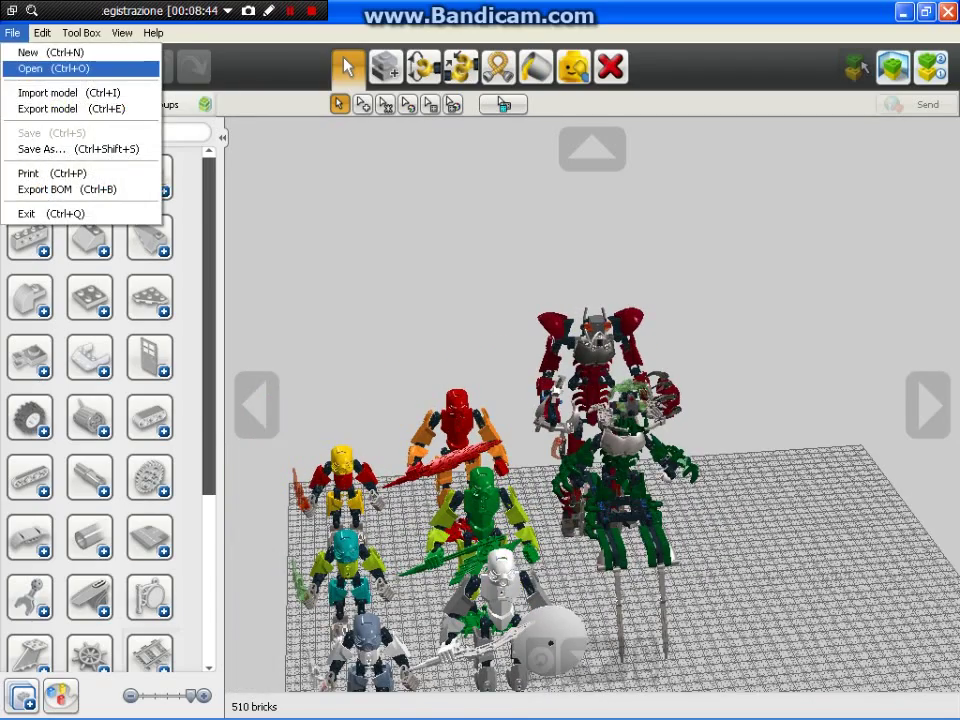
{"action": "left_click", "coordinate": [40, 66]}
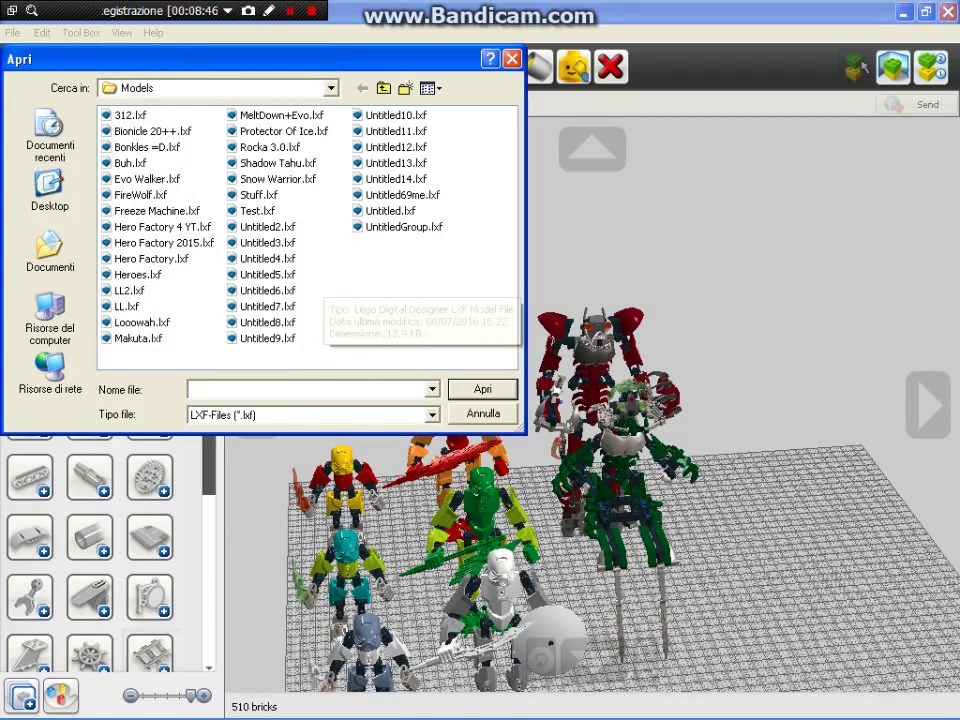
{"action": "double_click", "coordinate": [283, 131]}
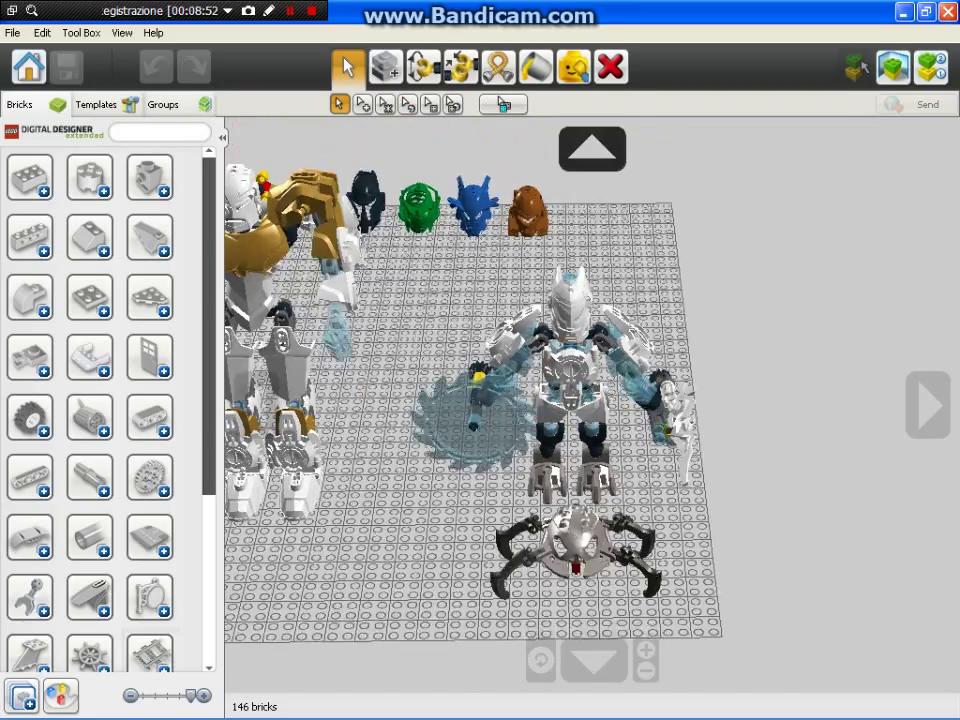
Step: Examine the silver spider creature and the tall white and gold figure with its staff from several sides
{"action": "left_click", "coordinate": [592, 149]}
{"action": "scroll", "coordinate": [562, 345], "scroll_direction": "up", "scroll_amount": 3}
{"action": "left_click", "coordinate": [257, 405]}
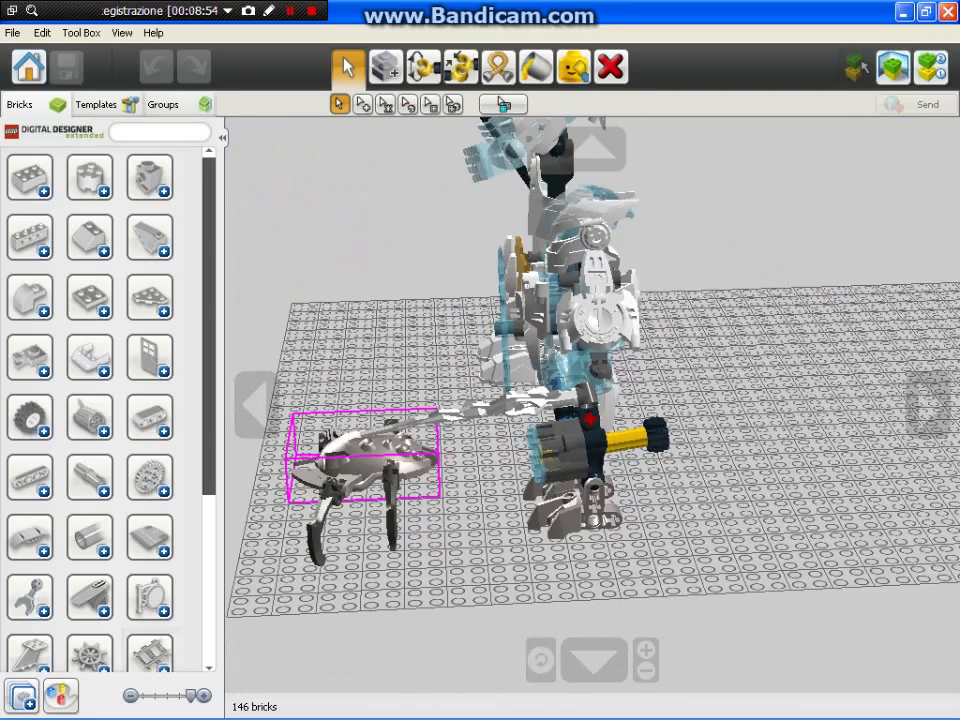
{"action": "right_click", "coordinate": [363, 455]}
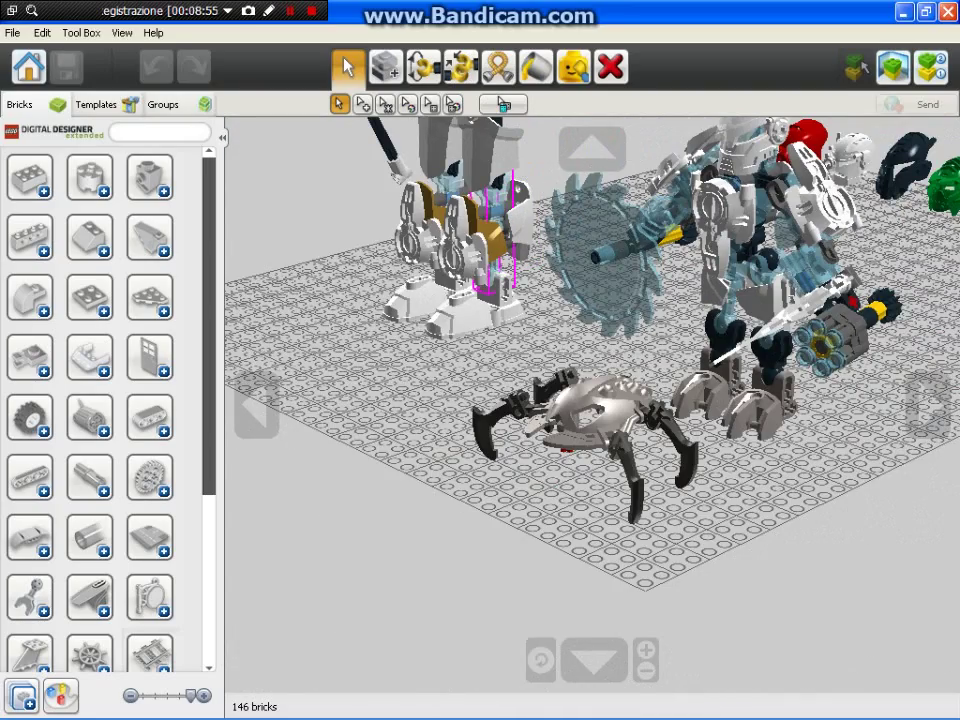
{"action": "right_click", "coordinate": [493, 237]}
{"action": "scroll", "coordinate": [562, 257], "scroll_direction": "down", "scroll_amount": 2}
{"action": "right_click", "coordinate": [562, 257]}
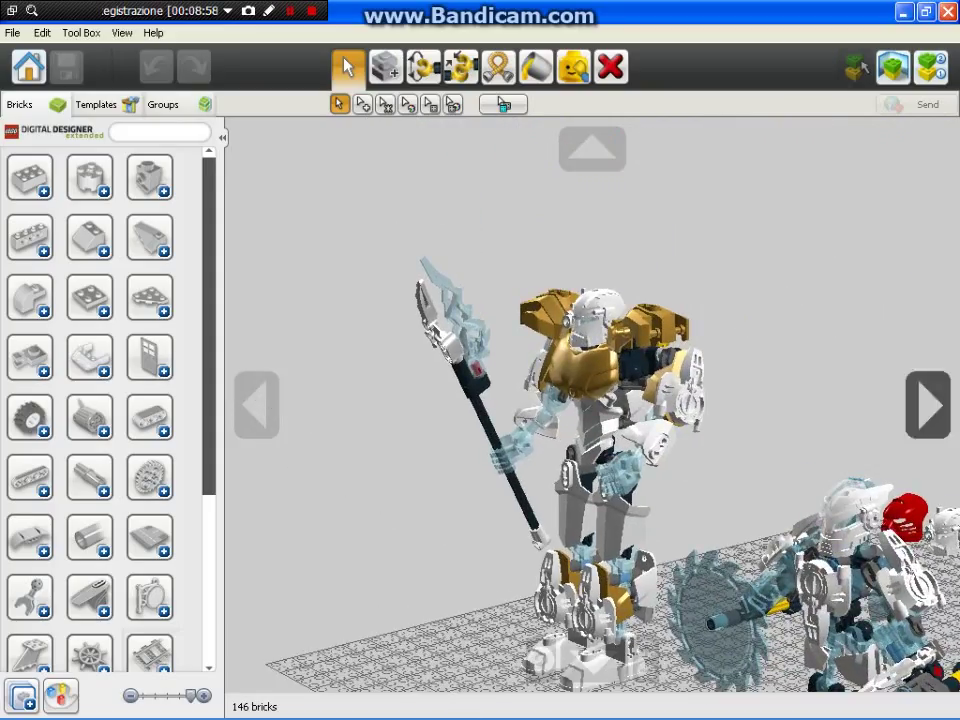
{"action": "left_click", "coordinate": [928, 405]}
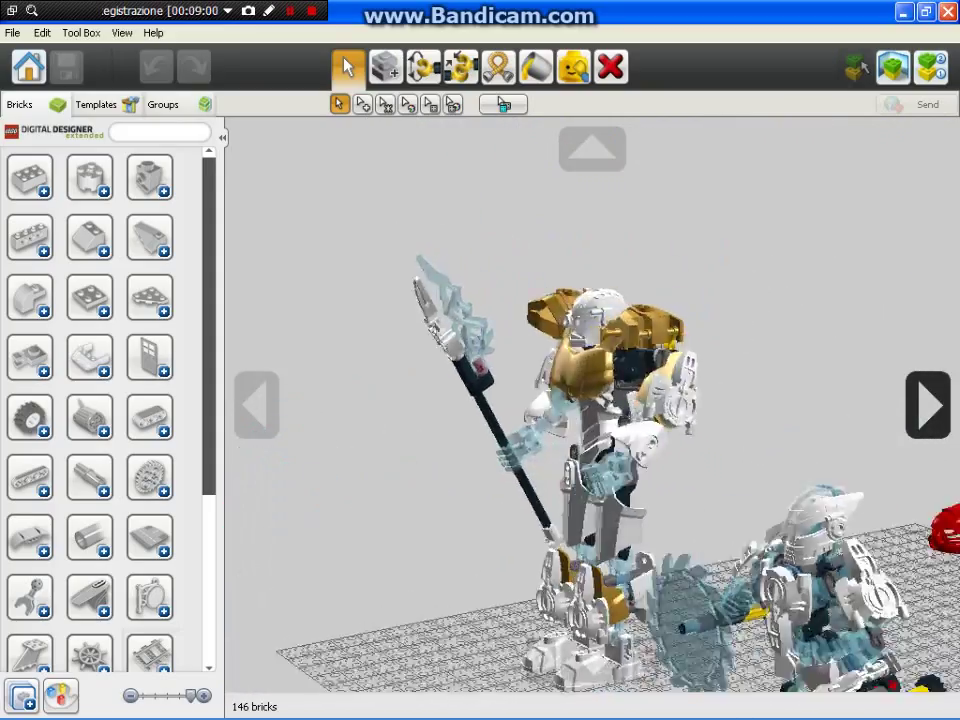
{"action": "left_click", "coordinate": [256, 405]}
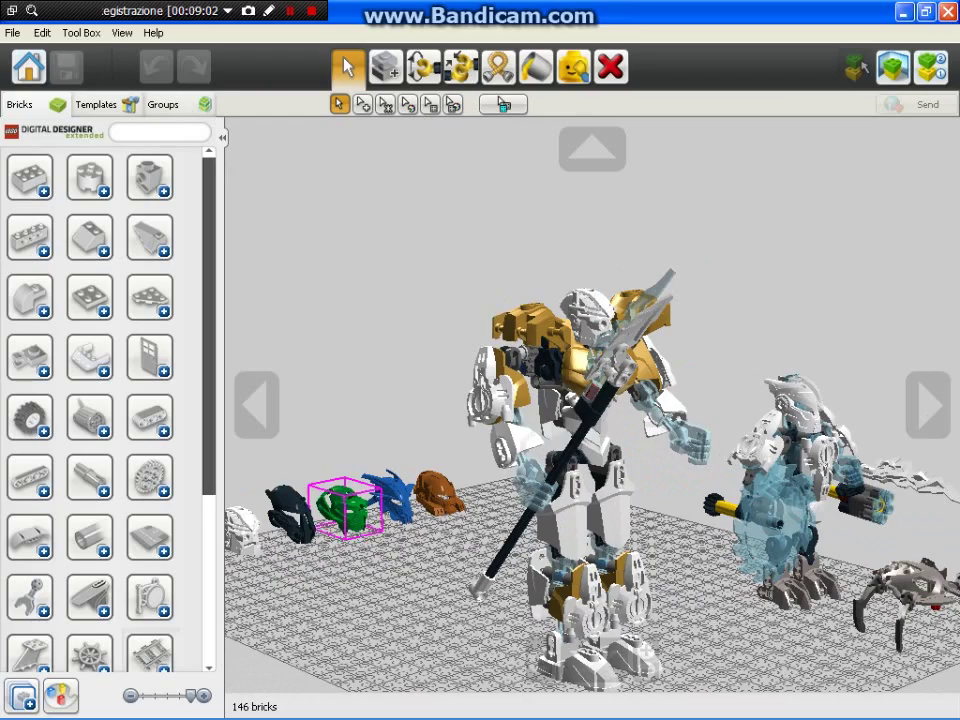
Step: Examine the row of coloured masks on the baseplate up close, from the red one to the brown one
{"action": "right_click", "coordinate": [345, 507]}
{"action": "scroll", "coordinate": [325, 475], "scroll_direction": "up", "scroll_amount": 2}
{"action": "left_click", "coordinate": [256, 405]}
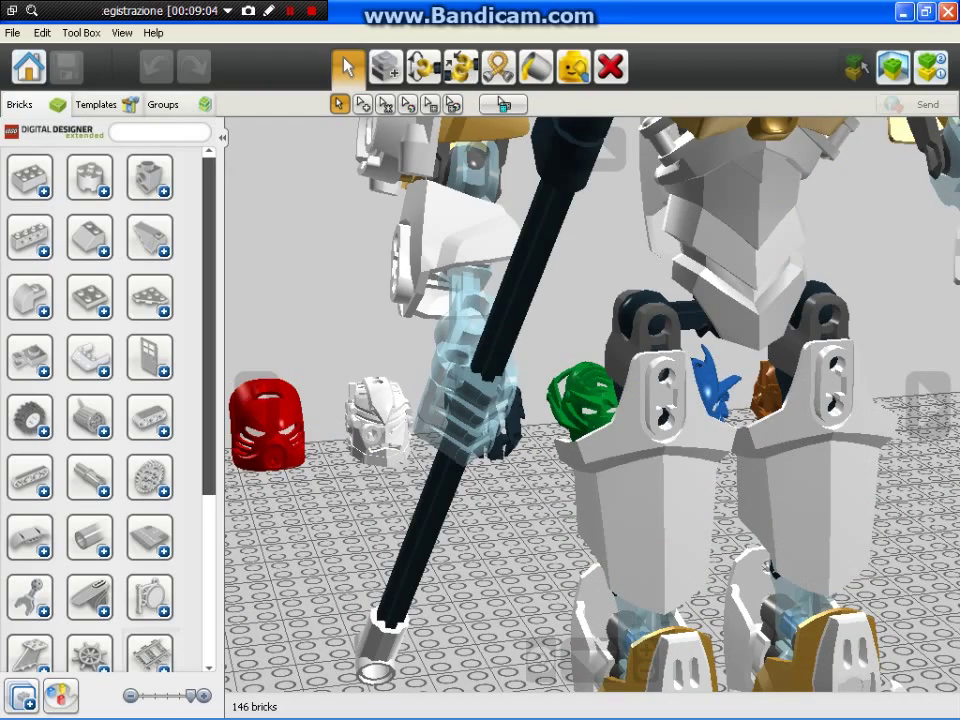
{"action": "right_click", "coordinate": [280, 428]}
{"action": "scroll", "coordinate": [280, 428], "scroll_direction": "up", "scroll_amount": 3}
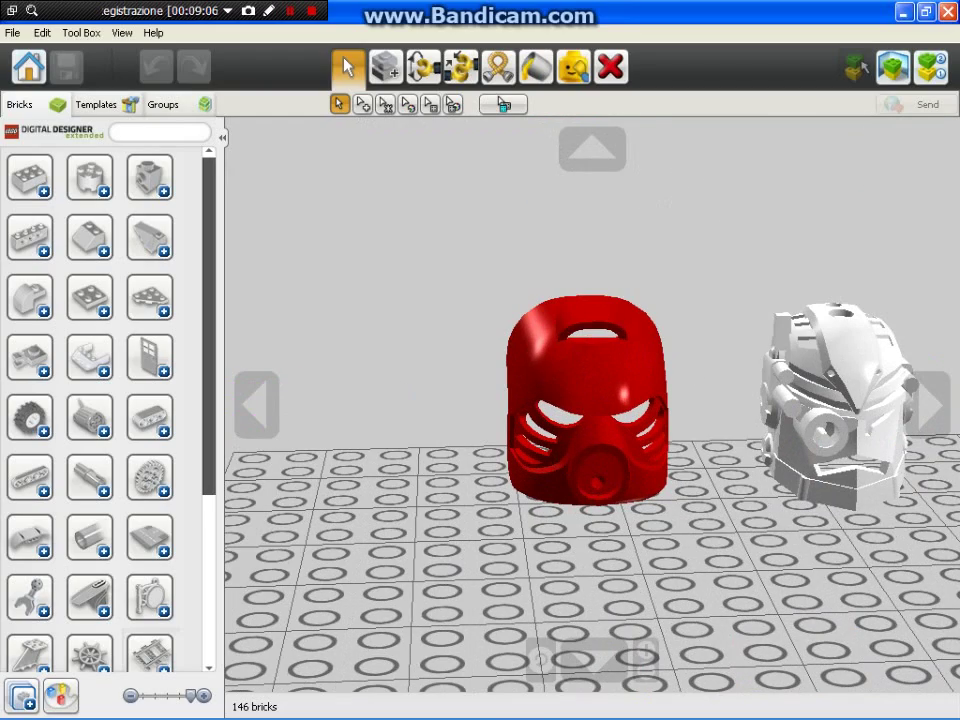
{"action": "right_click", "coordinate": [838, 388]}
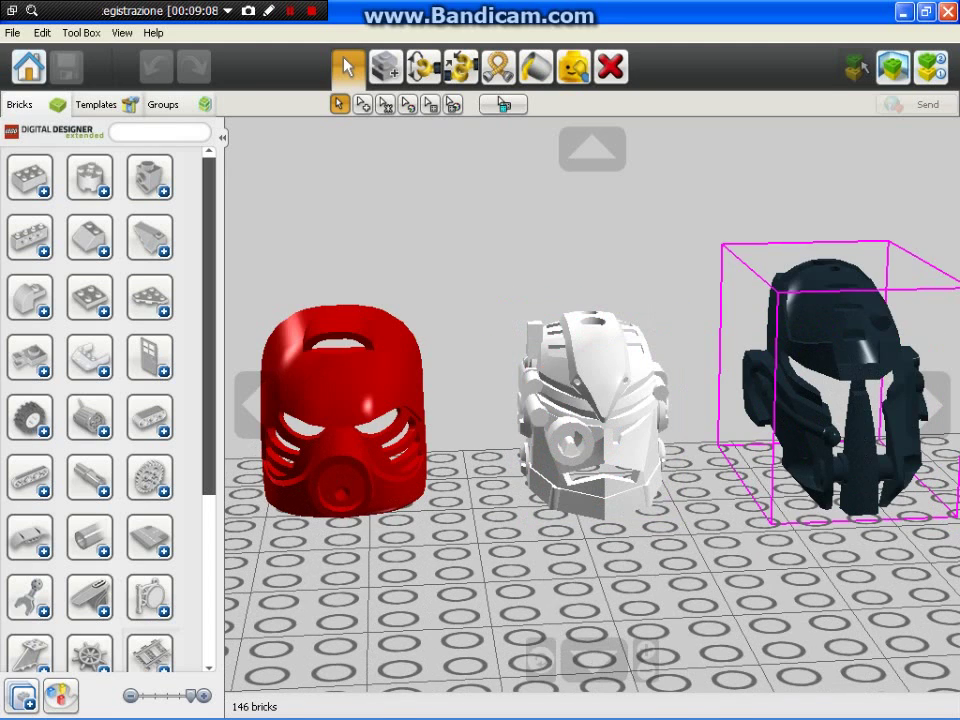
{"action": "right_click", "coordinate": [850, 372]}
{"action": "right_click", "coordinate": [848, 385]}
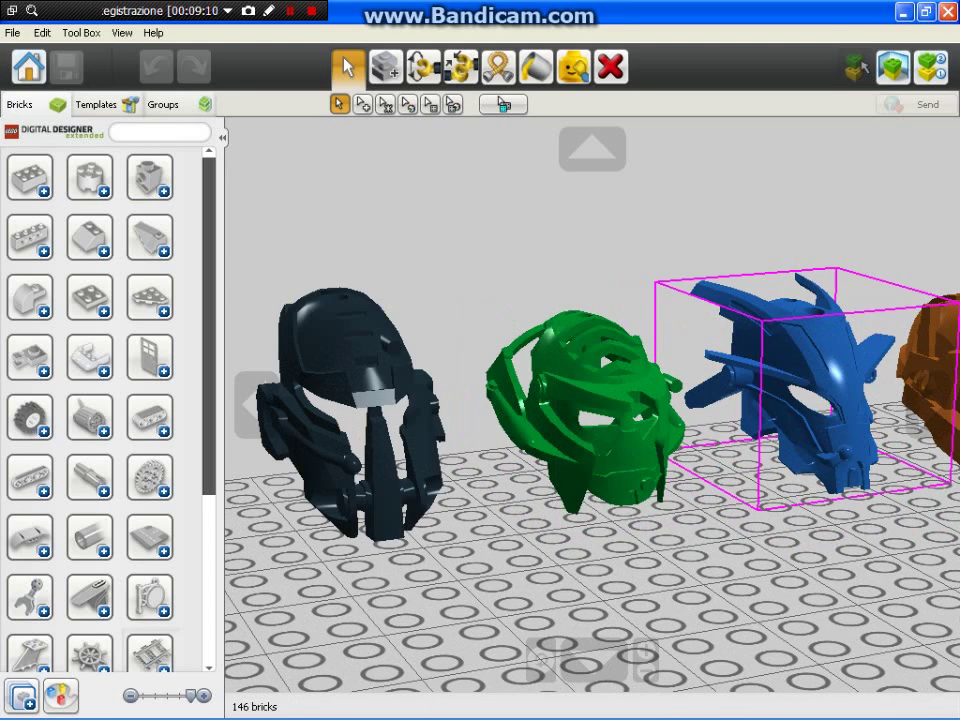
{"action": "right_click_drag", "start_coordinate": [510, 330], "coordinate": [380, 335]}
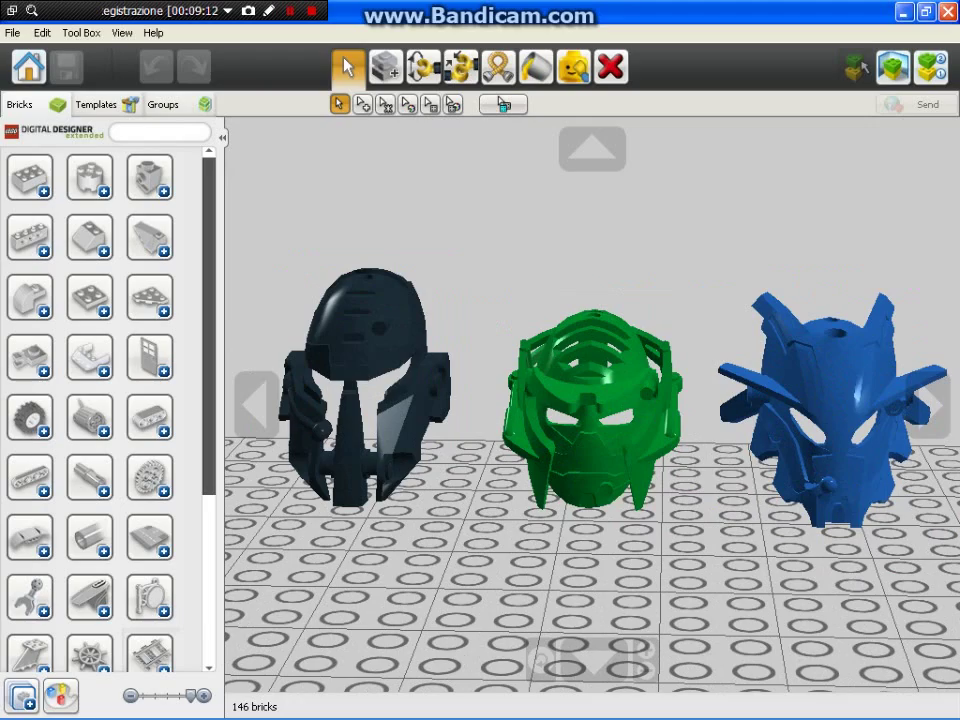
{"action": "left_click", "coordinate": [930, 402]}
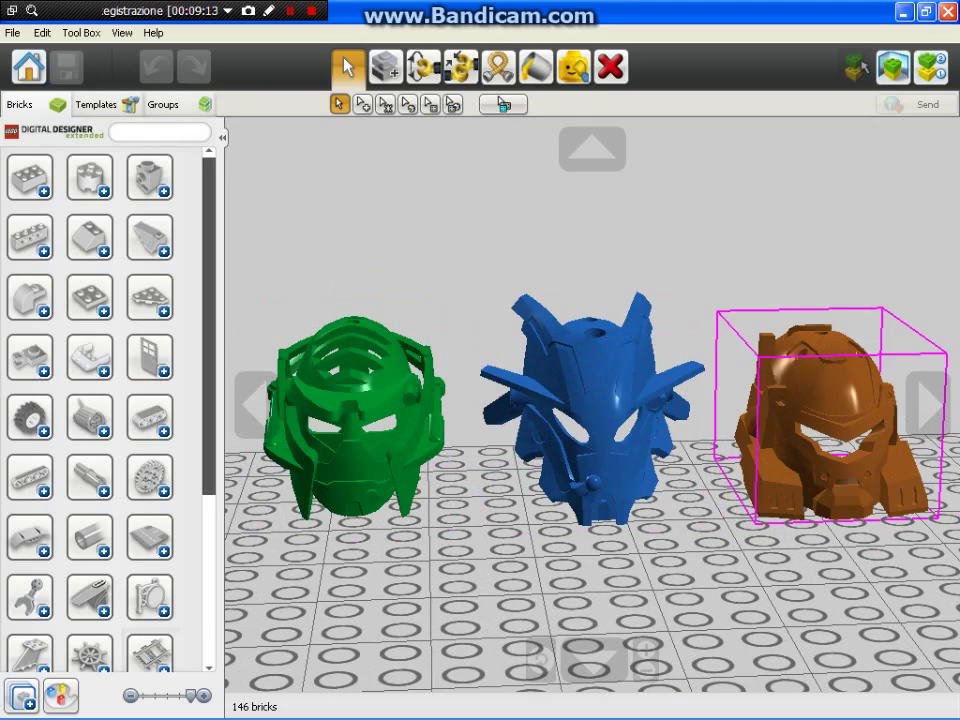
{"action": "left_click", "coordinate": [930, 402]}
Step: Inspect the whole Protector Of Ice scene from the front and sides, centred on the white and gold figure's torso
{"action": "scroll", "coordinate": [610, 485], "scroll_direction": "down", "scroll_amount": 6}
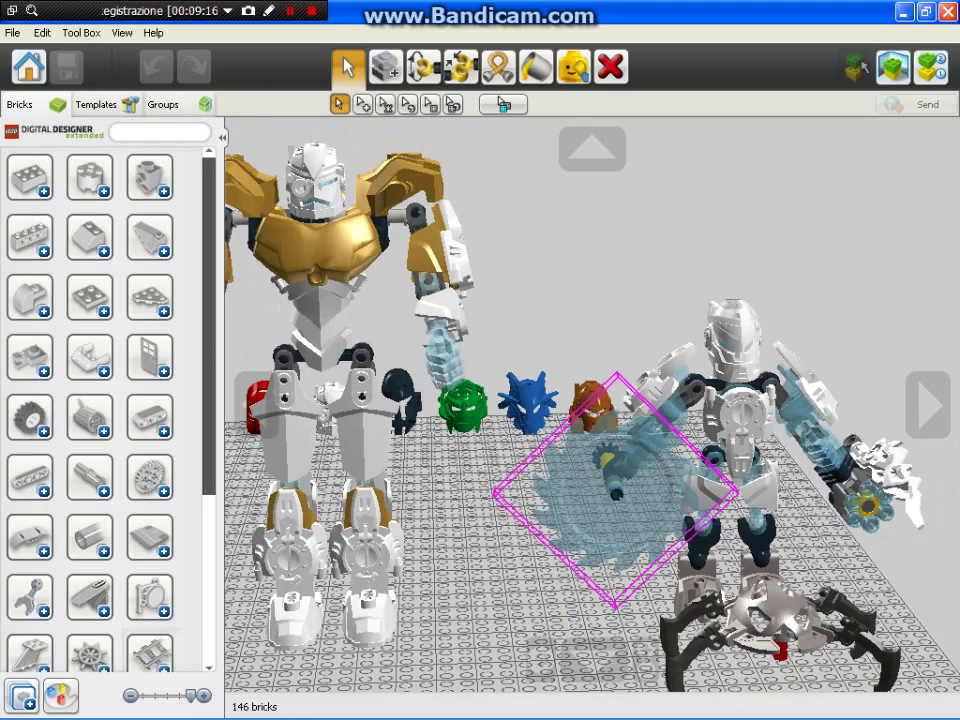
{"action": "right_click", "coordinate": [614, 488]}
{"action": "left_click", "coordinate": [590, 158]}
{"action": "right_click", "coordinate": [384, 272]}
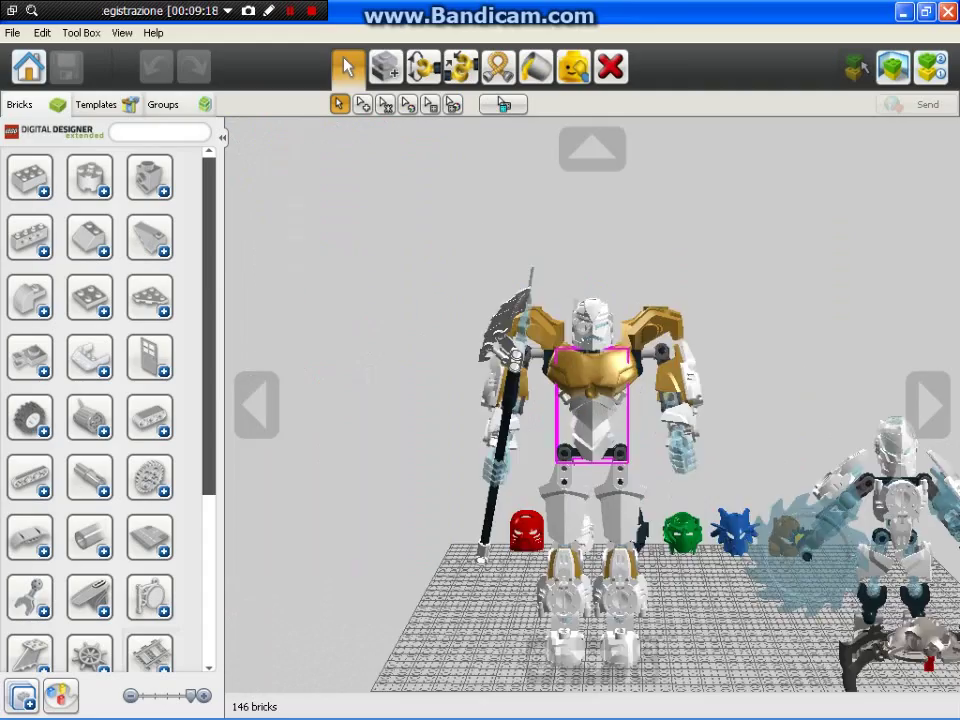
{"action": "scroll", "coordinate": [384, 272], "scroll_direction": "down", "scroll_amount": 3}
{"action": "left_click", "coordinate": [928, 405]}
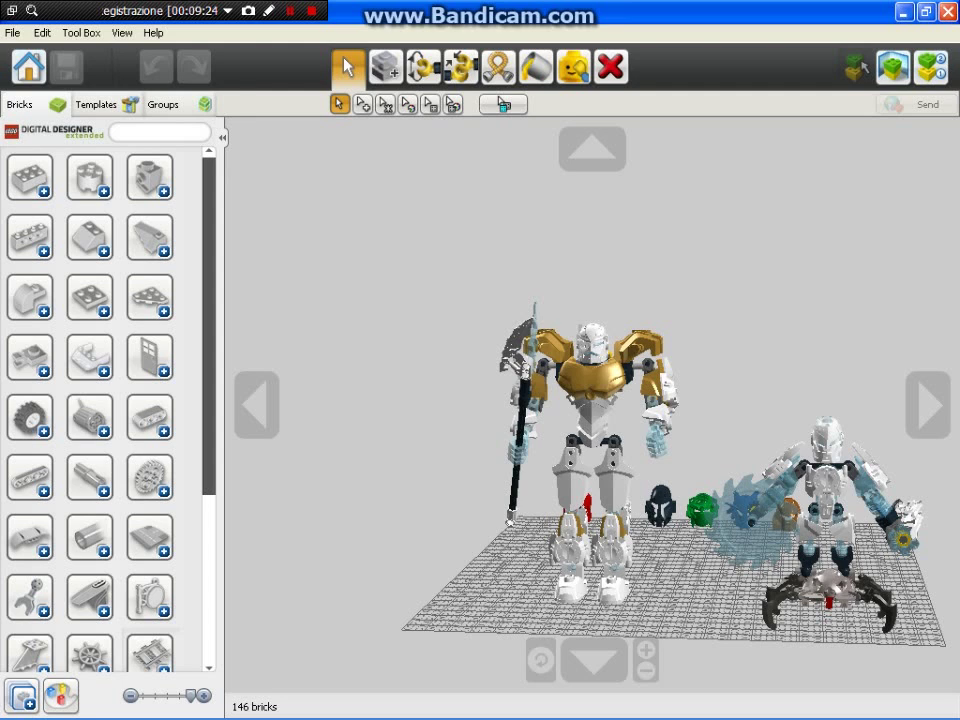
{"action": "scroll", "coordinate": [674, 474], "scroll_direction": "down", "scroll_amount": 2}
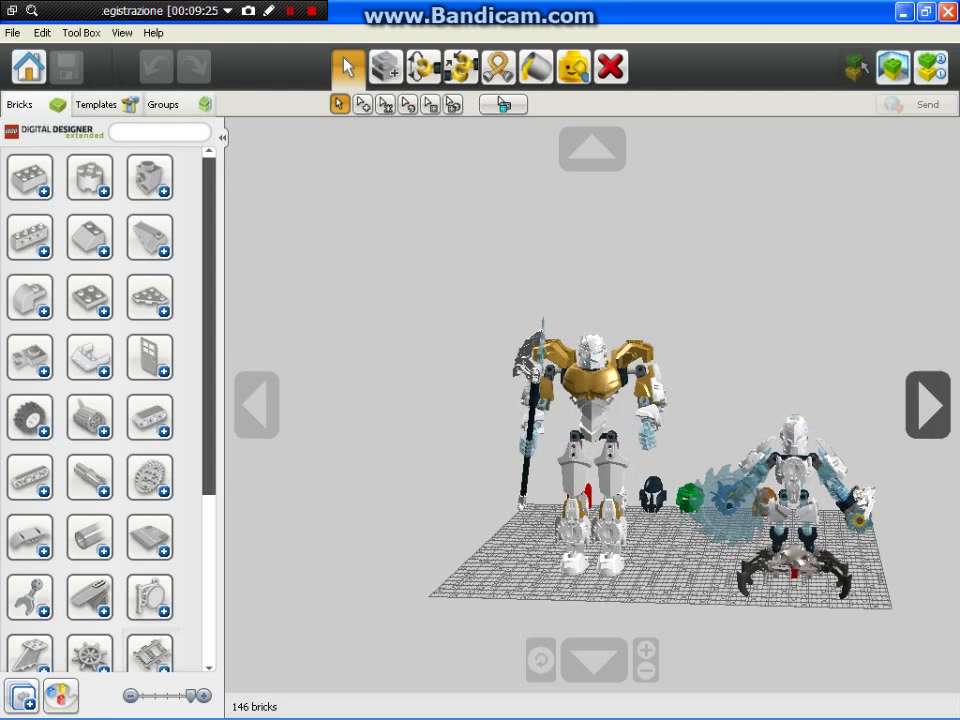
{"action": "left_click", "coordinate": [928, 405]}
{"action": "left_click", "coordinate": [257, 405]}
{"action": "left_click_drag", "start_coordinate": [256, 404], "coordinate": [256, 404]}
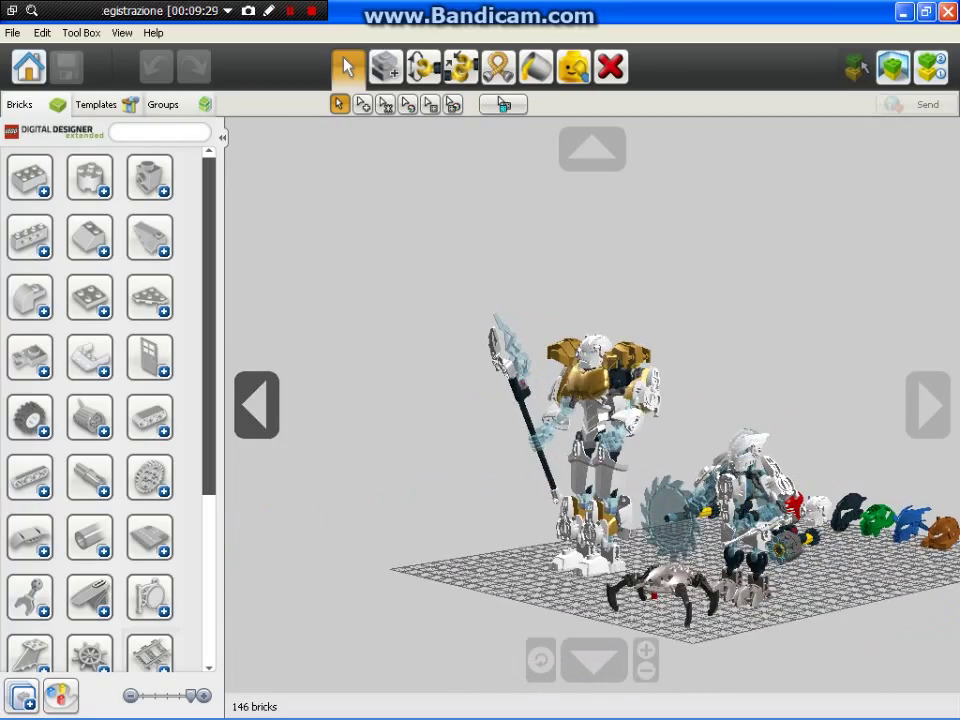